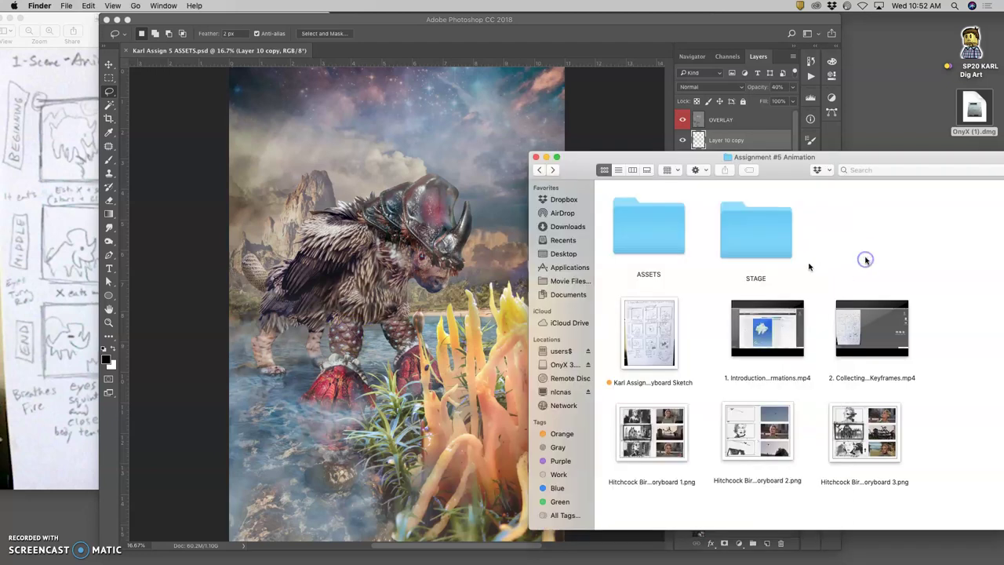
- Bring the storyboard sketch in Preview forward, then select the ASSETS folder in Finder
{"action": "left_click", "coordinate": [14, 130]}
{"action": "left_click", "coordinate": [86, 137]}
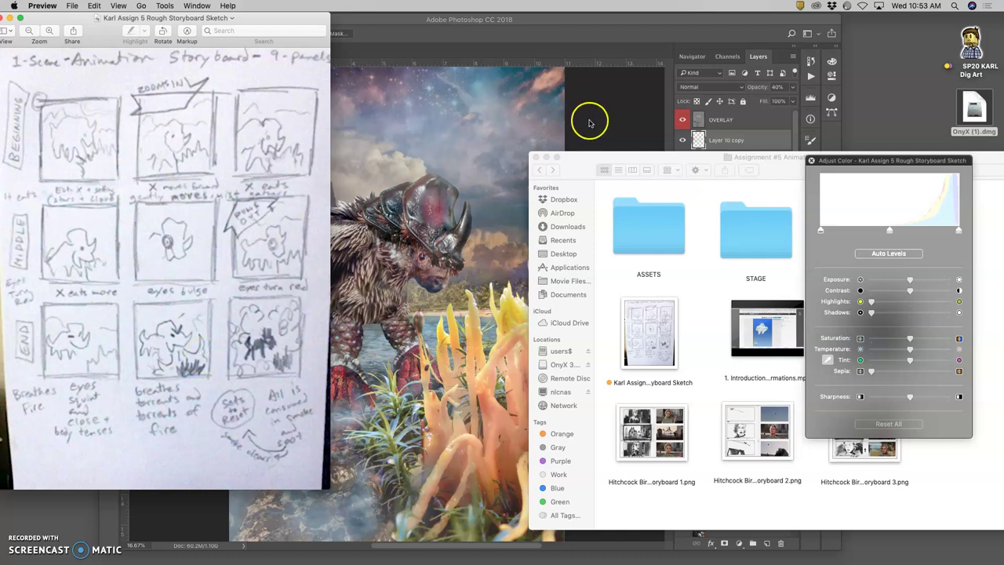
- Open the ASSETS folder and step through the fire-breathing GIF's frames in Preview
{"action": "double_click", "coordinate": [648, 226]}
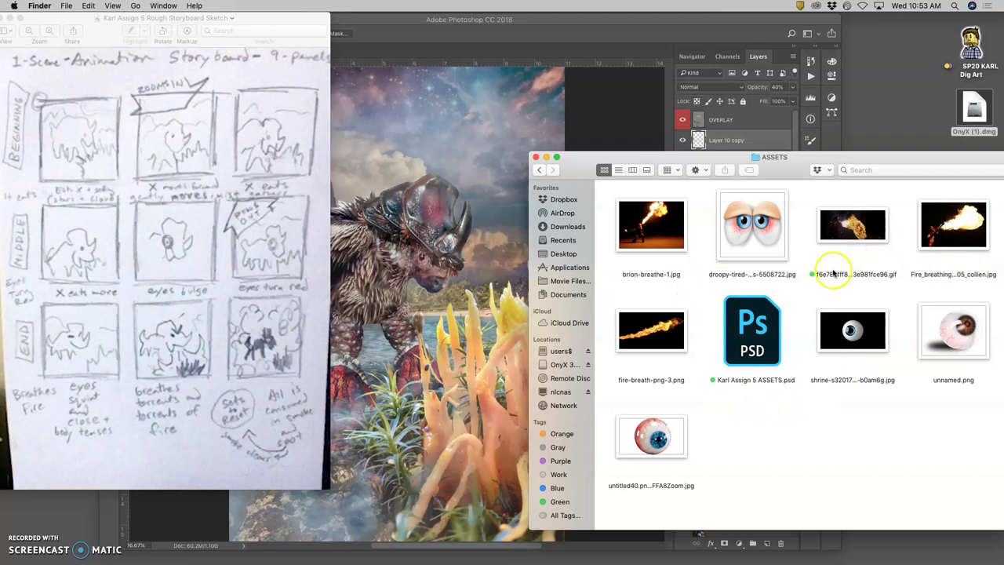
{"action": "double_click", "coordinate": [849, 229]}
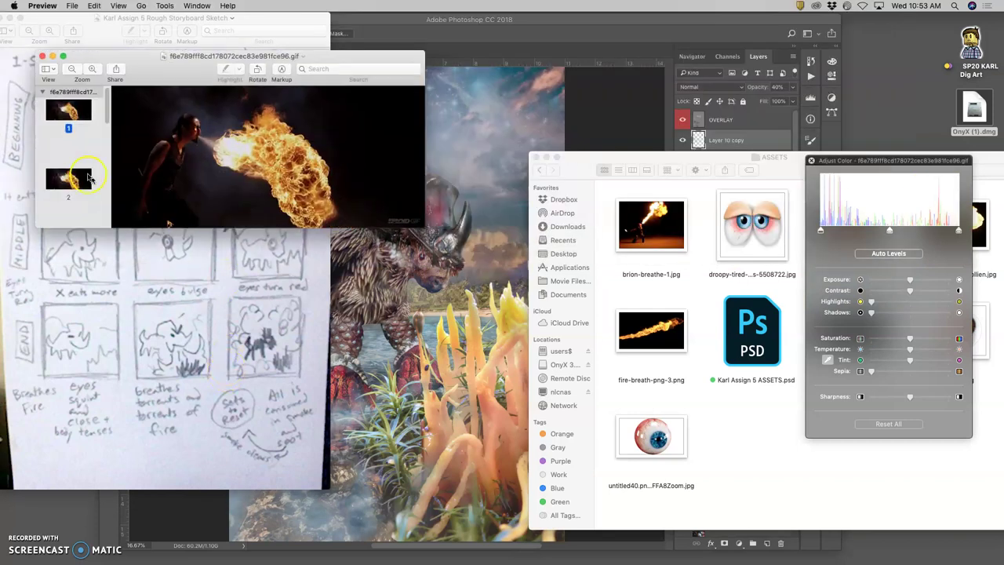
{"action": "left_click", "coordinate": [72, 177]}
{"action": "scroll", "coordinate": [70, 189], "scroll_direction": "down", "scroll_amount": 2}
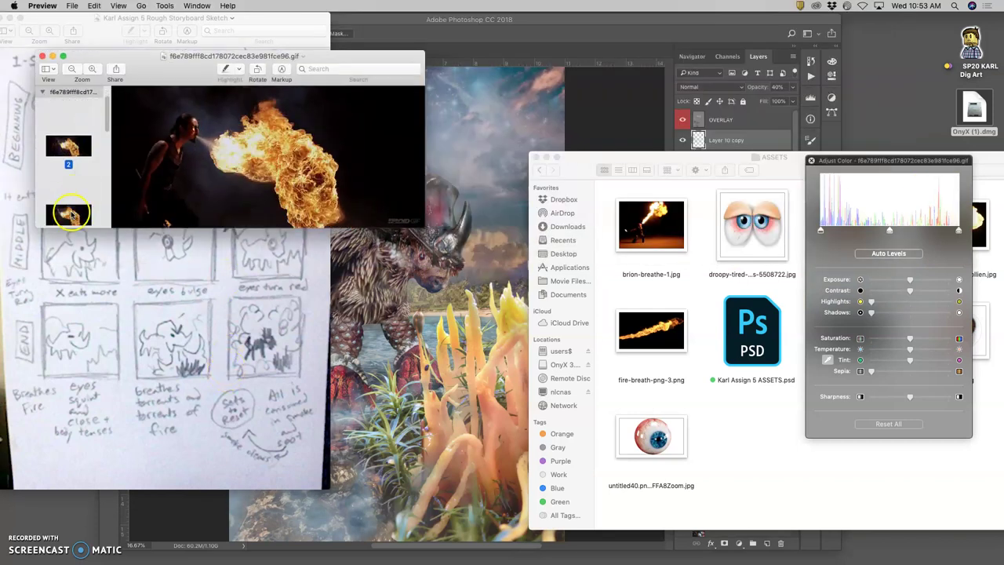
{"action": "left_click", "coordinate": [69, 213]}
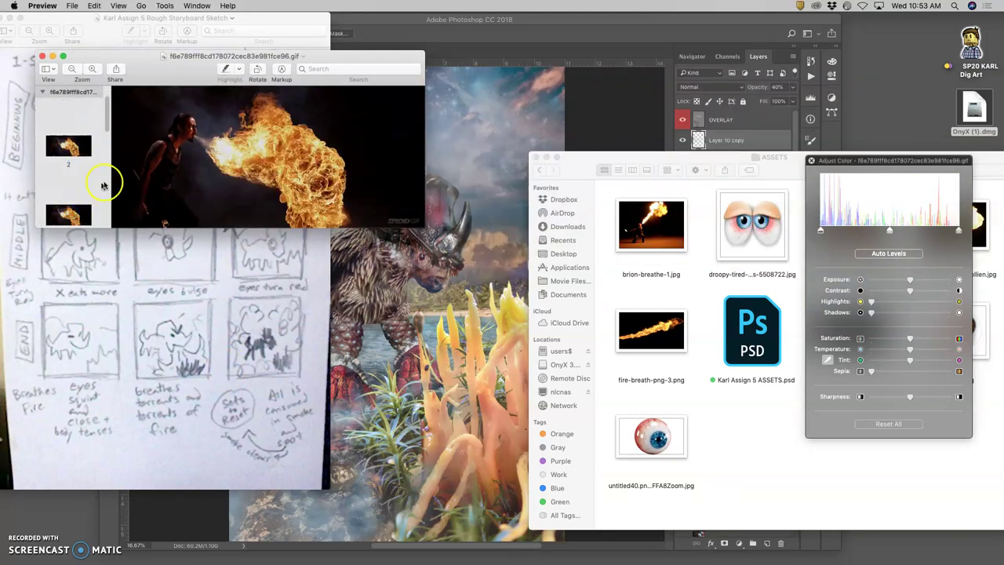
- Close the GIF preview and return to the creature composite in Photoshop
{"action": "left_click", "coordinate": [42, 57]}
{"action": "left_click", "coordinate": [702, 288]}
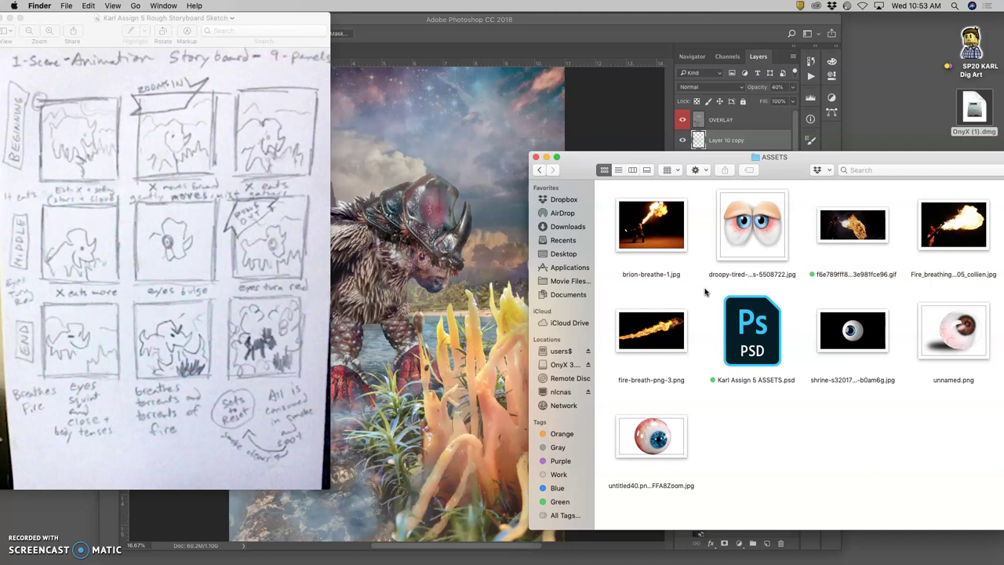
{"action": "left_click", "coordinate": [617, 138]}
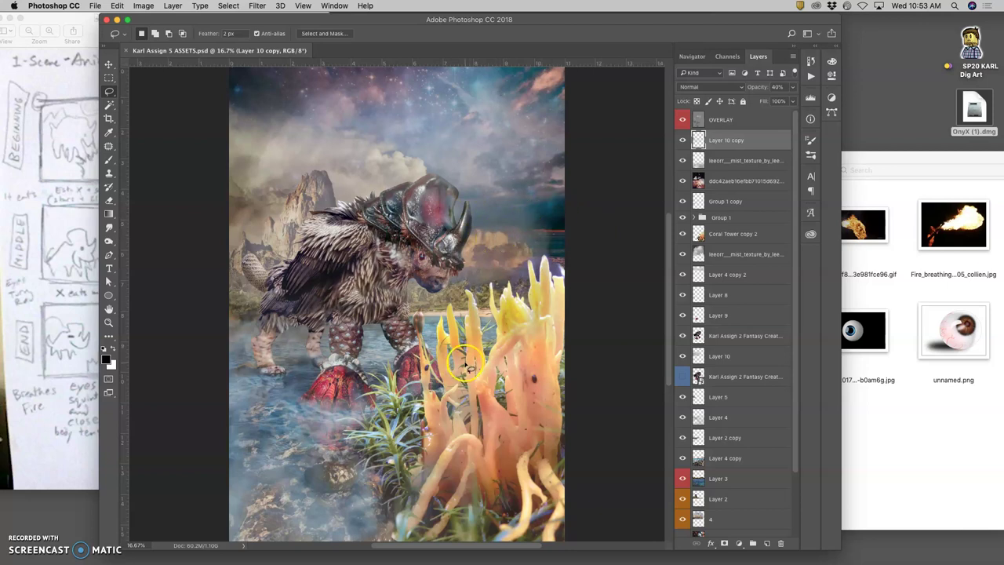
- Compare the composite with the storyboard sketch and zoom out to 12.5% with Cmd+minus
{"action": "left_click", "coordinate": [93, 155]}
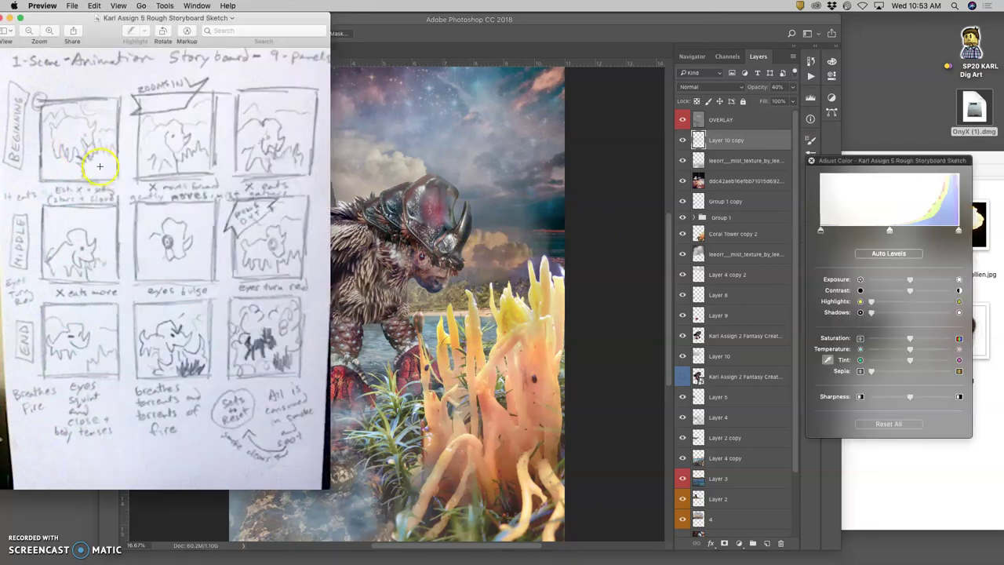
{"action": "left_click", "coordinate": [576, 242]}
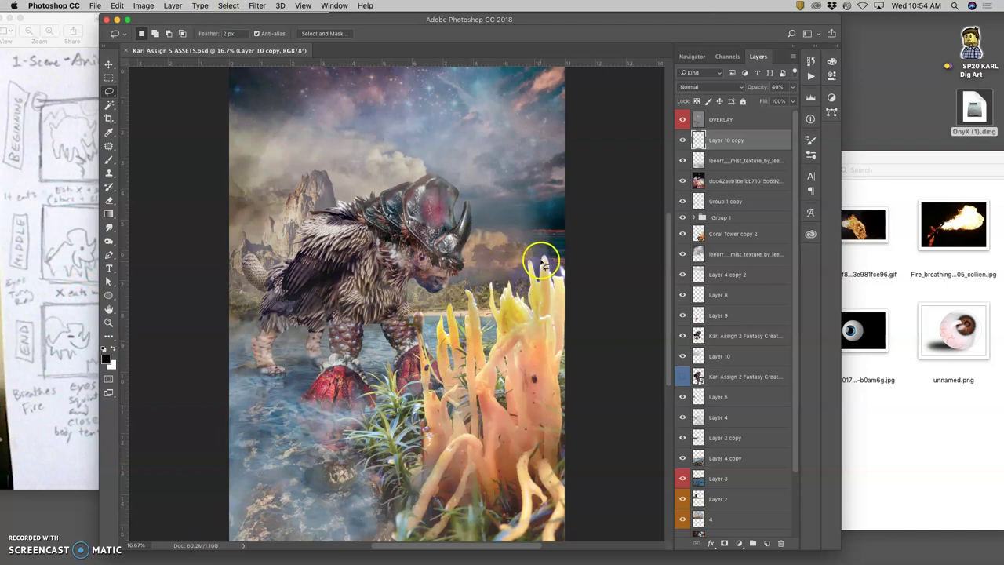
{"action": "key", "text": "super+minus"}
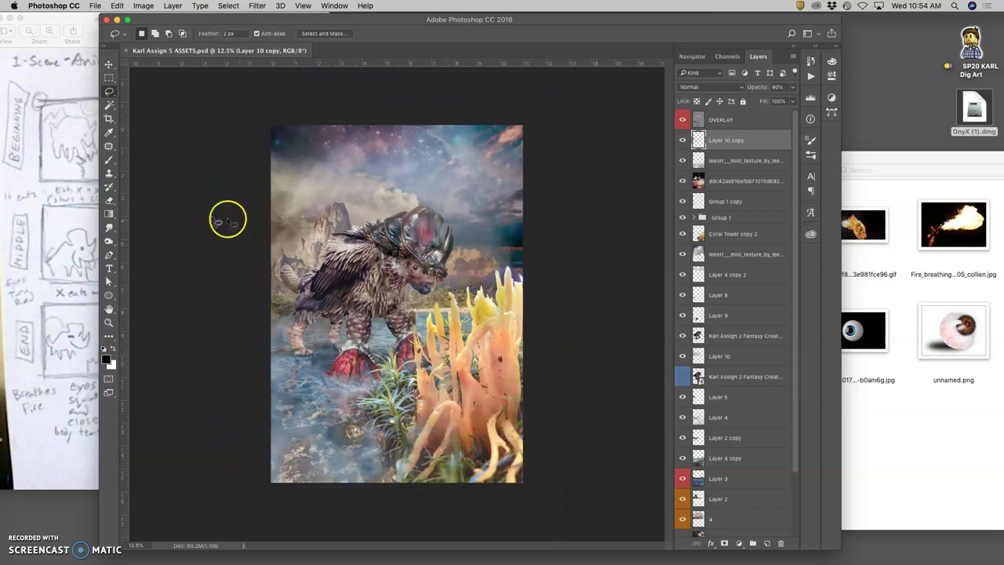
{"action": "left_click", "coordinate": [44, 191]}
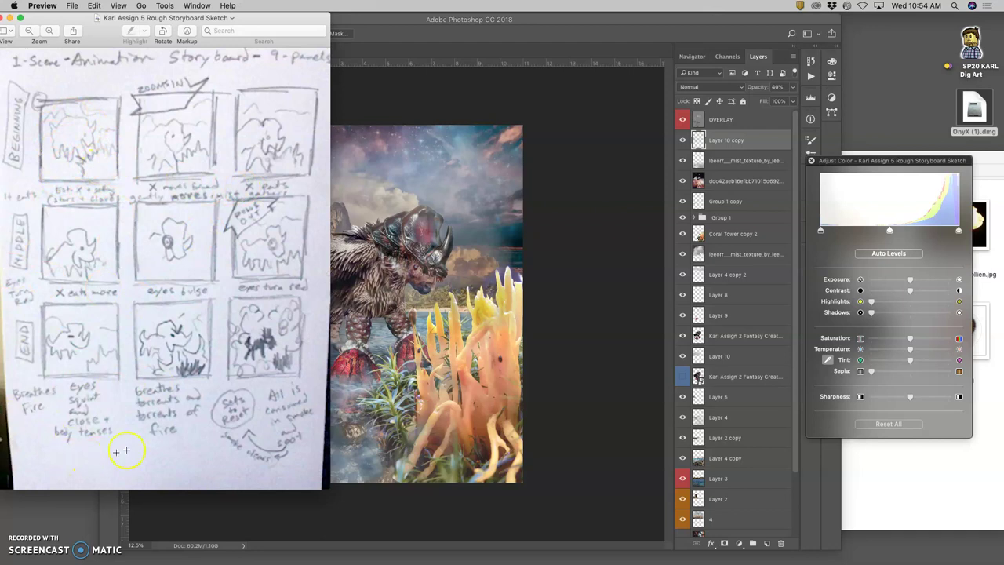
{"action": "left_click", "coordinate": [547, 240]}
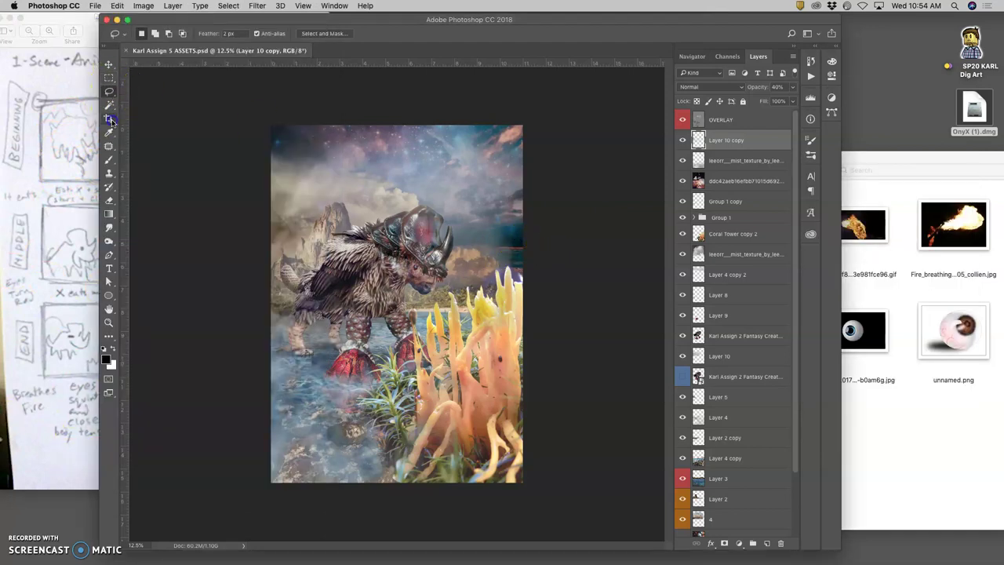
- Choose the Crop tool with a 1:1 ratio
{"action": "left_click", "coordinate": [113, 121]}
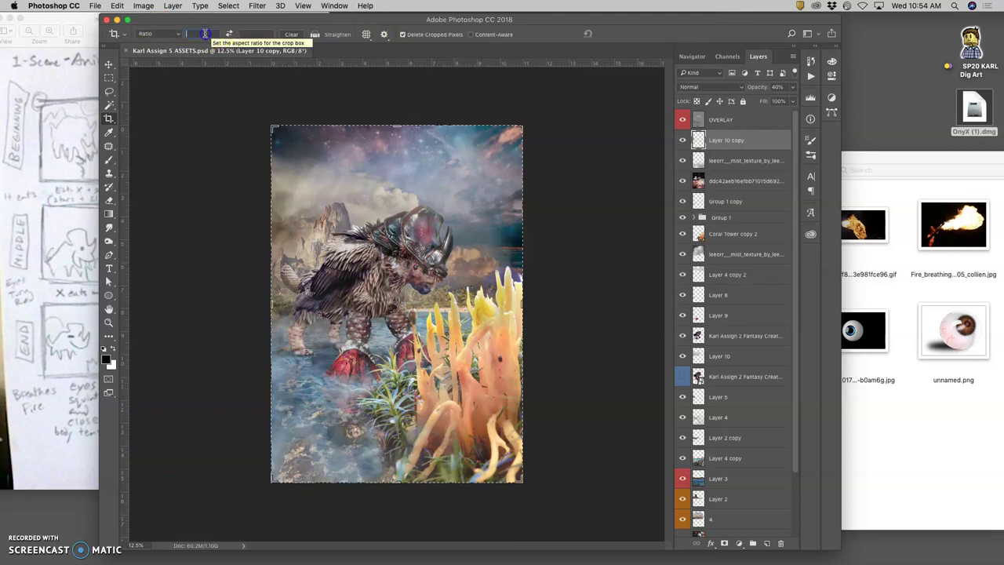
{"action": "type", "text": "1"}
{"action": "left_click", "coordinate": [246, 34]}
{"action": "type", "text": "1"}
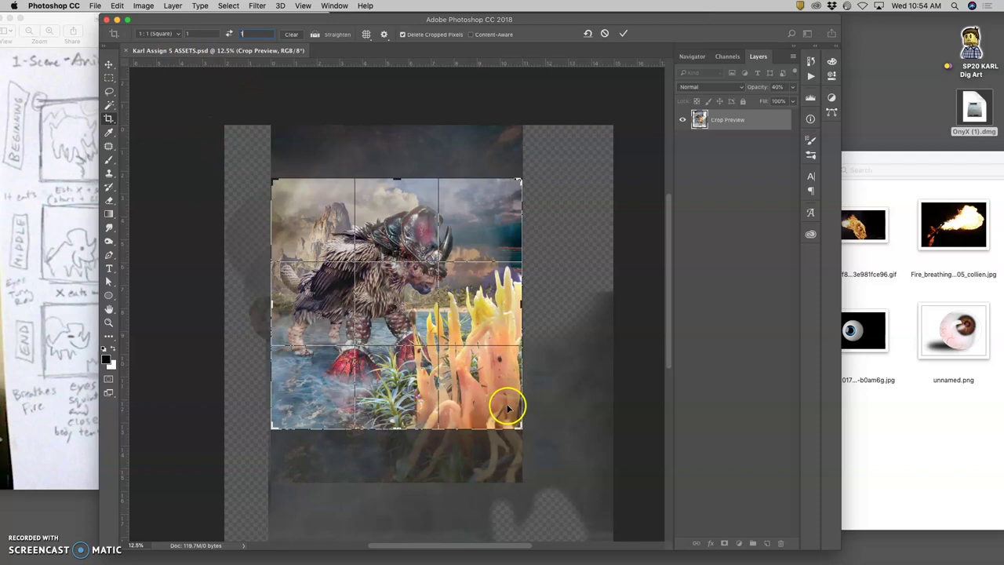
- Frame the square crop around the creature and coral, checking the storyboard, and commit it
{"action": "left_click_drag", "start_coordinate": [515, 426], "coordinate": [508, 422]}
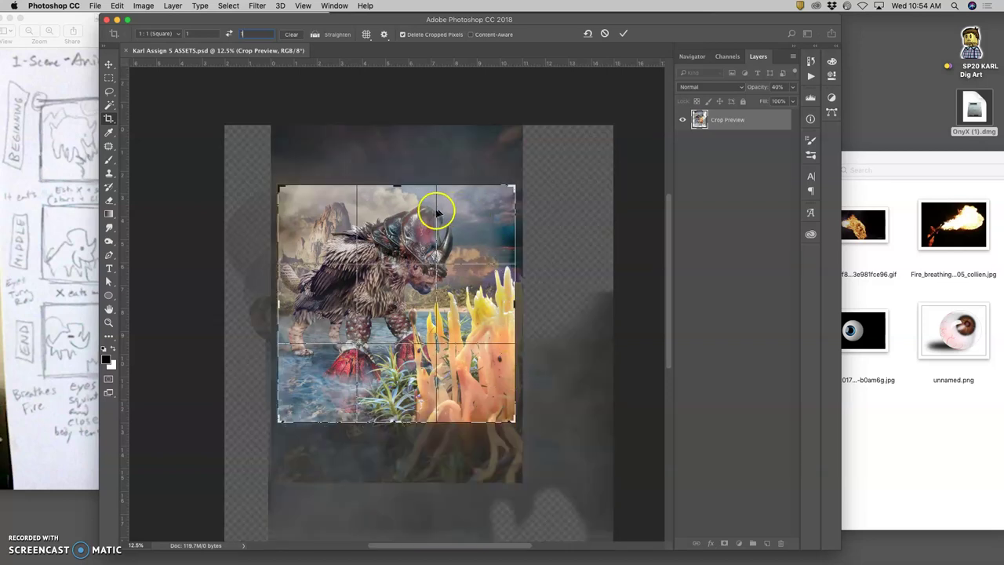
{"action": "left_click_drag", "start_coordinate": [420, 219], "coordinate": [414, 270]}
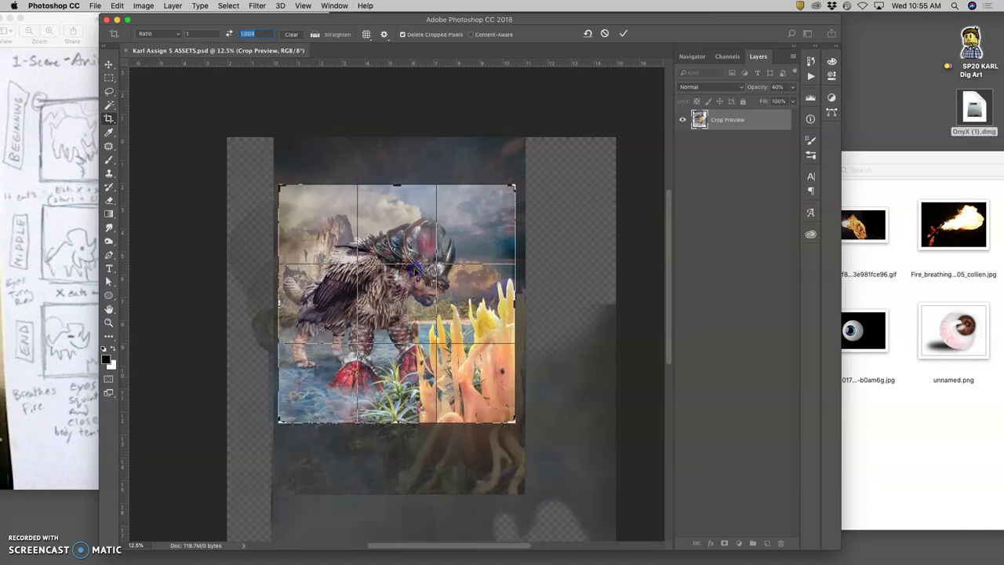
{"action": "left_click", "coordinate": [61, 156]}
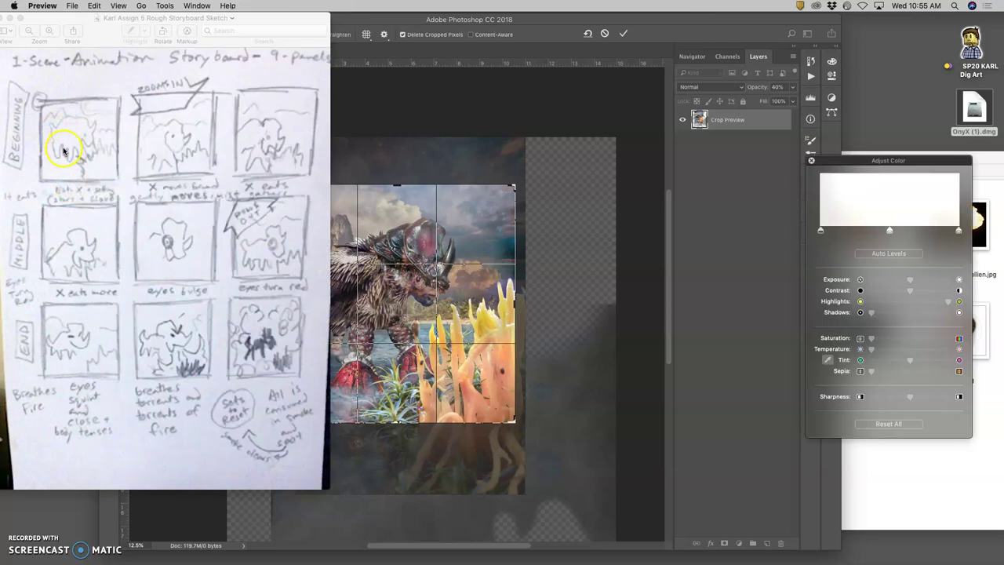
{"action": "left_click", "coordinate": [489, 258]}
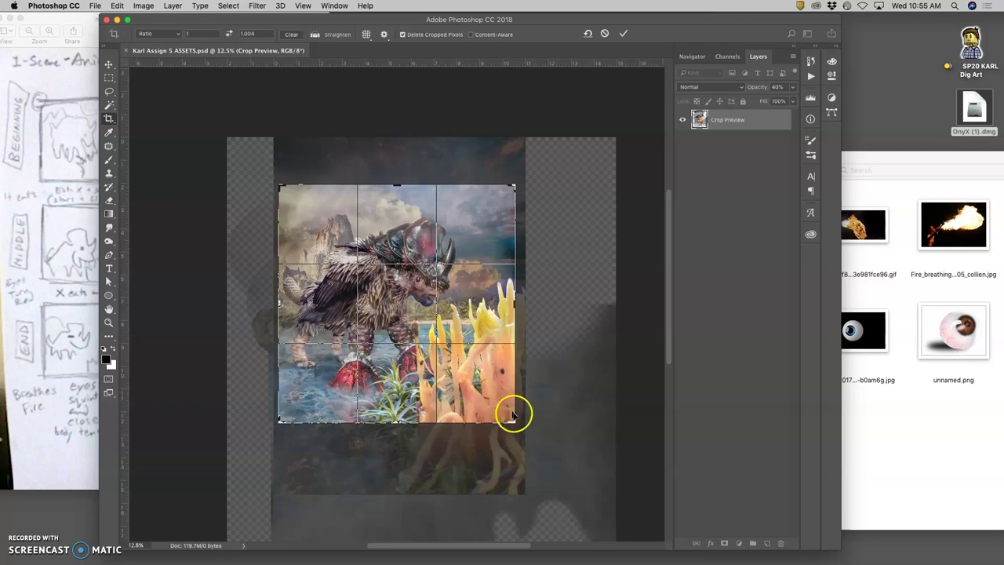
{"action": "left_click_drag", "start_coordinate": [511, 422], "coordinate": [511, 422]}
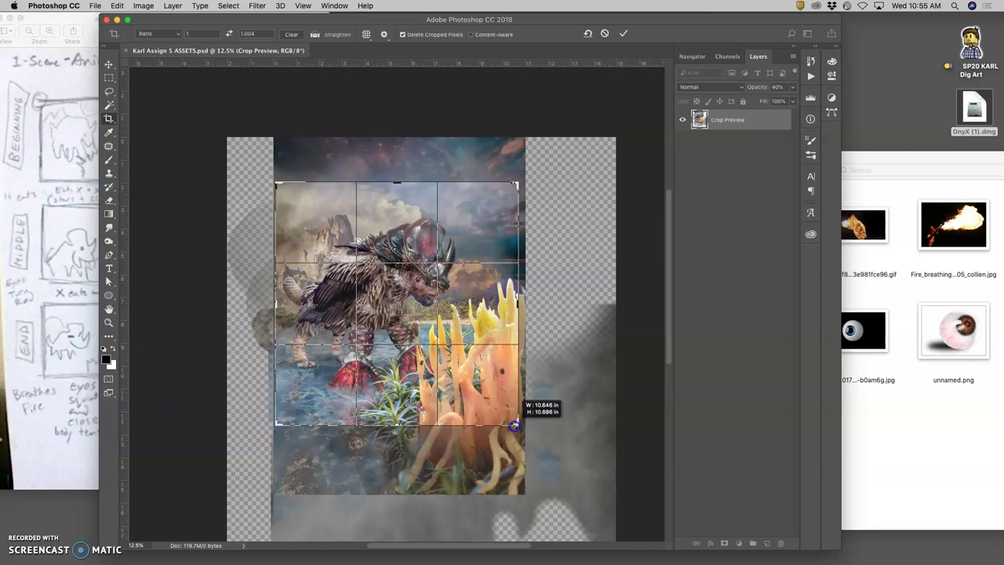
{"action": "left_click_drag", "start_coordinate": [514, 426], "coordinate": [516, 427]}
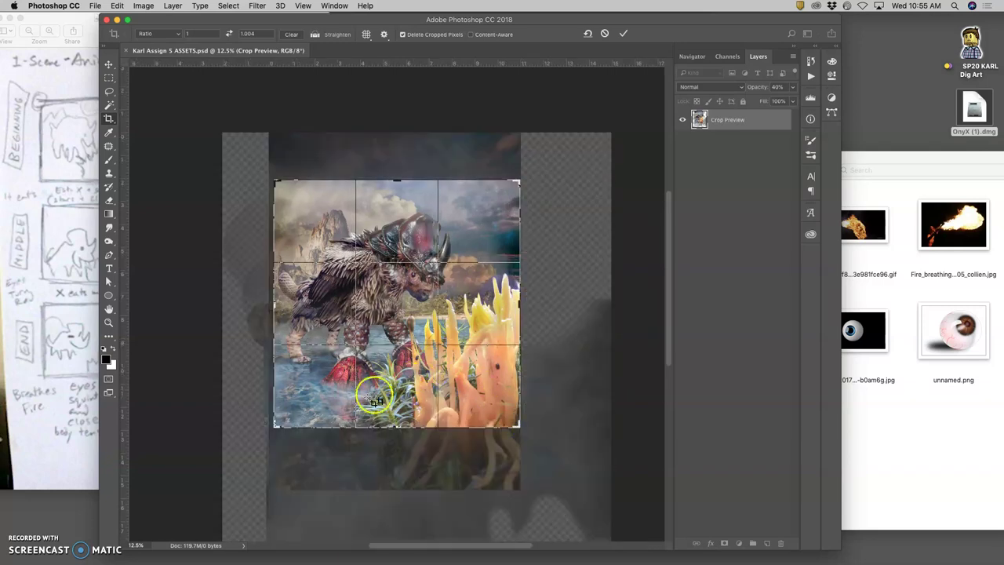
{"action": "left_click_drag", "start_coordinate": [274, 423], "coordinate": [272, 428]}
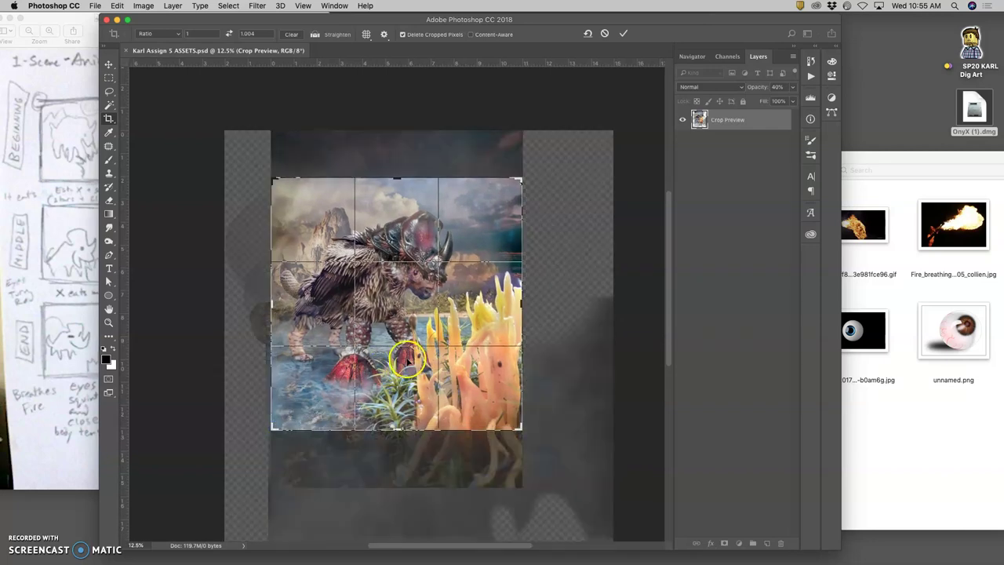
{"action": "key", "text": "Return"}
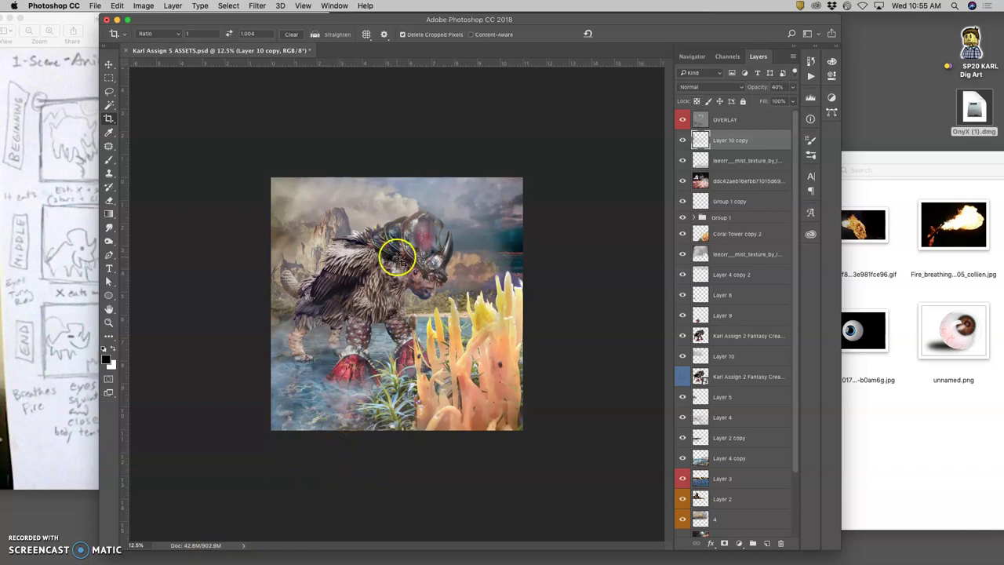
- In Image Size, set 150 ppi and unlinked width and height of 8 inches
{"action": "scroll", "coordinate": [751, 152], "scroll_direction": "down", "scroll_amount": 4}
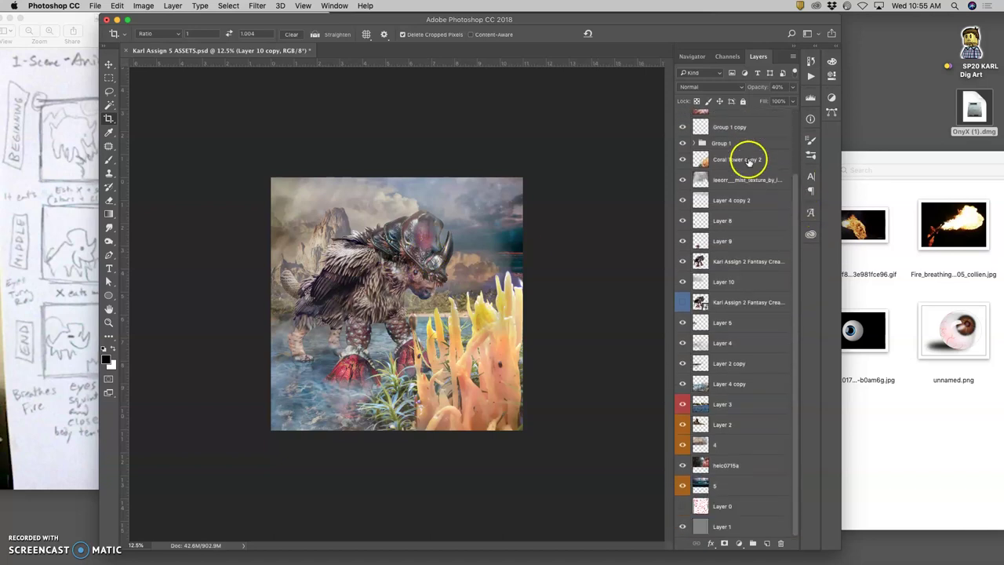
{"action": "scroll", "coordinate": [755, 412], "scroll_direction": "up", "scroll_amount": 4}
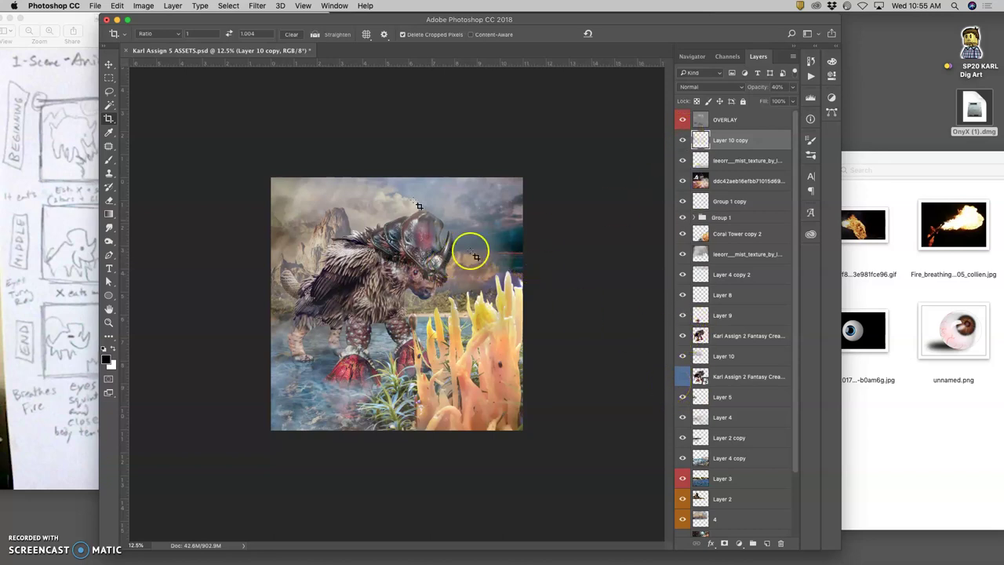
{"action": "left_click", "coordinate": [144, 6]}
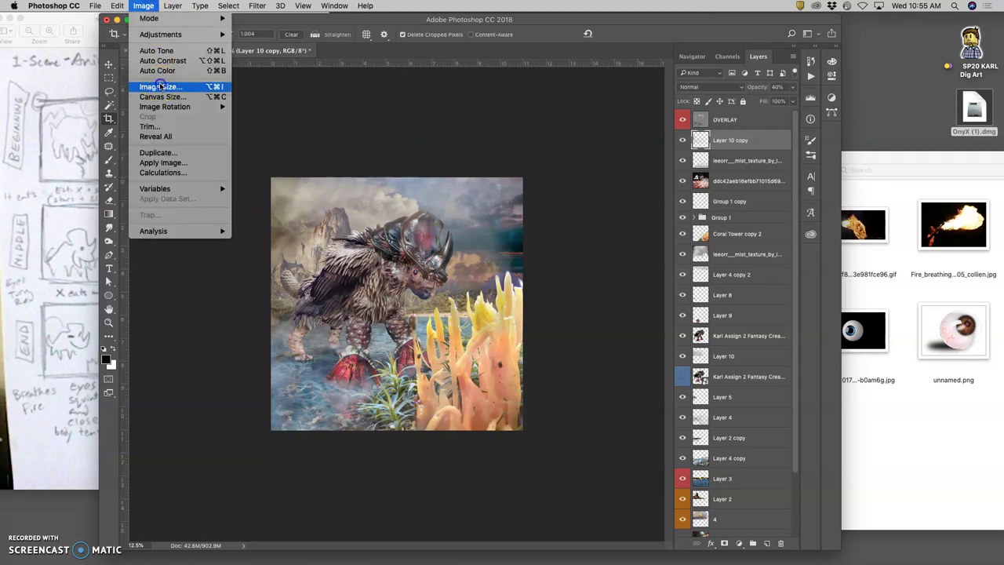
{"action": "left_click", "coordinate": [169, 149]}
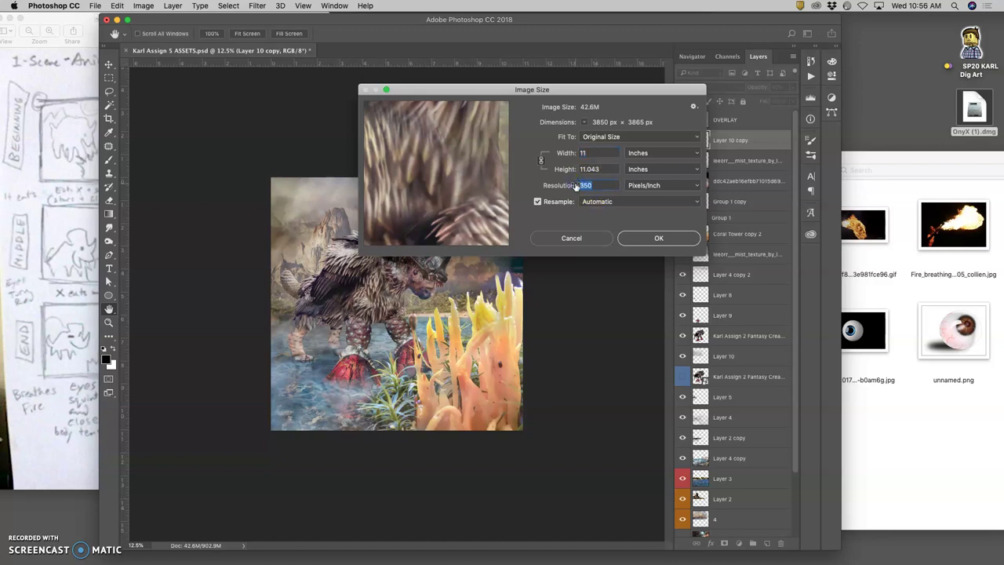
{"action": "type", "text": "15"}
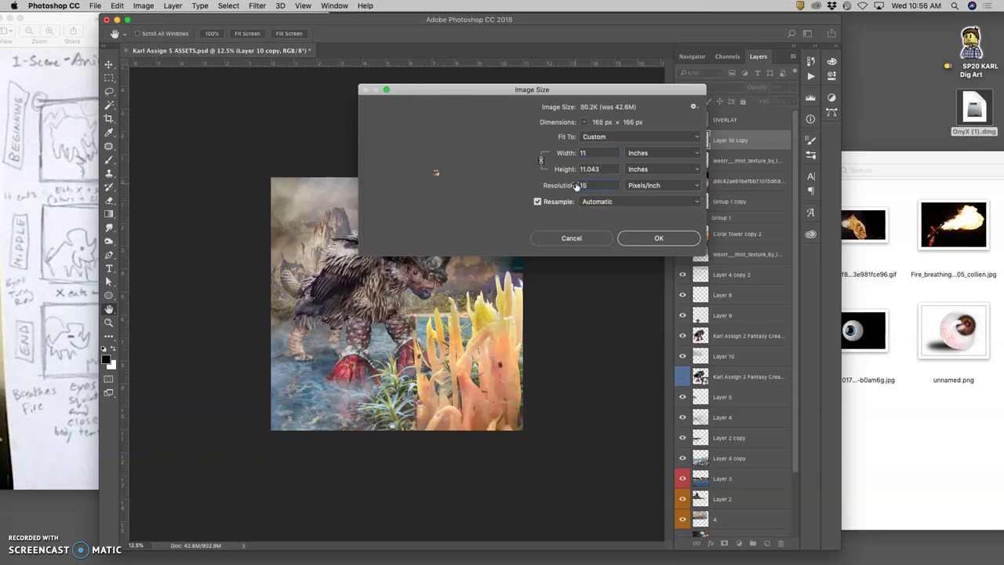
{"action": "type", "text": "0"}
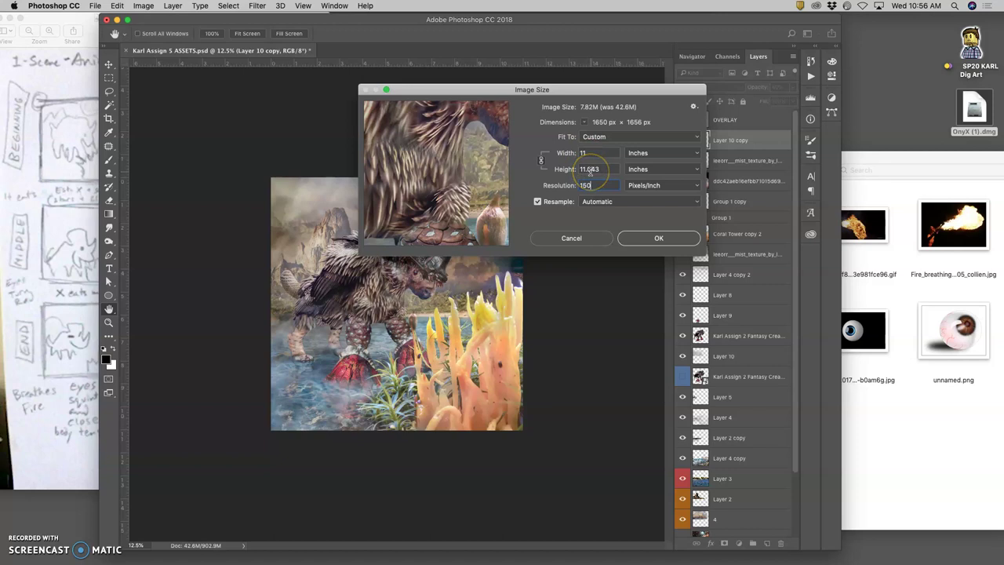
{"action": "left_click", "coordinate": [590, 169]}
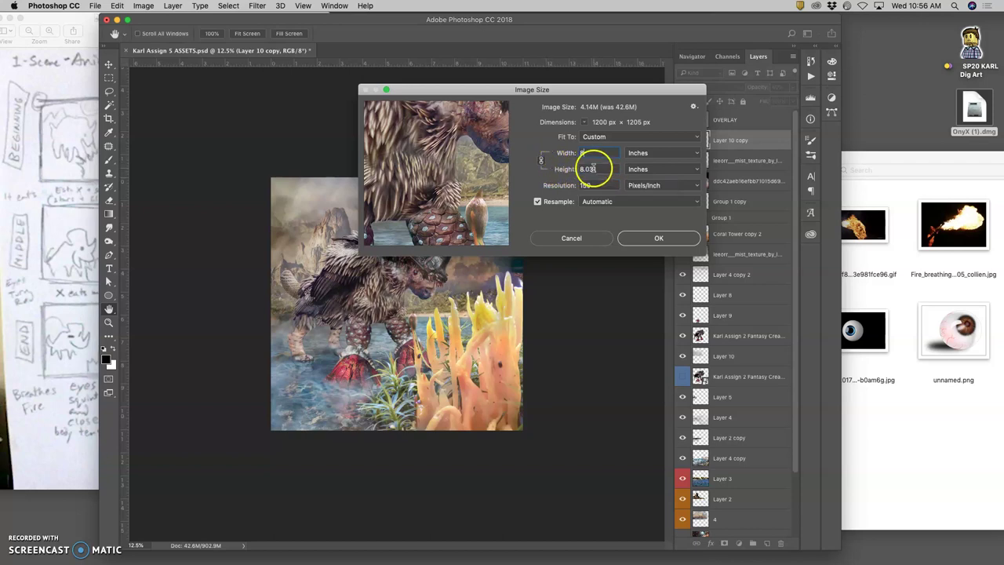
{"action": "left_click", "coordinate": [540, 162]}
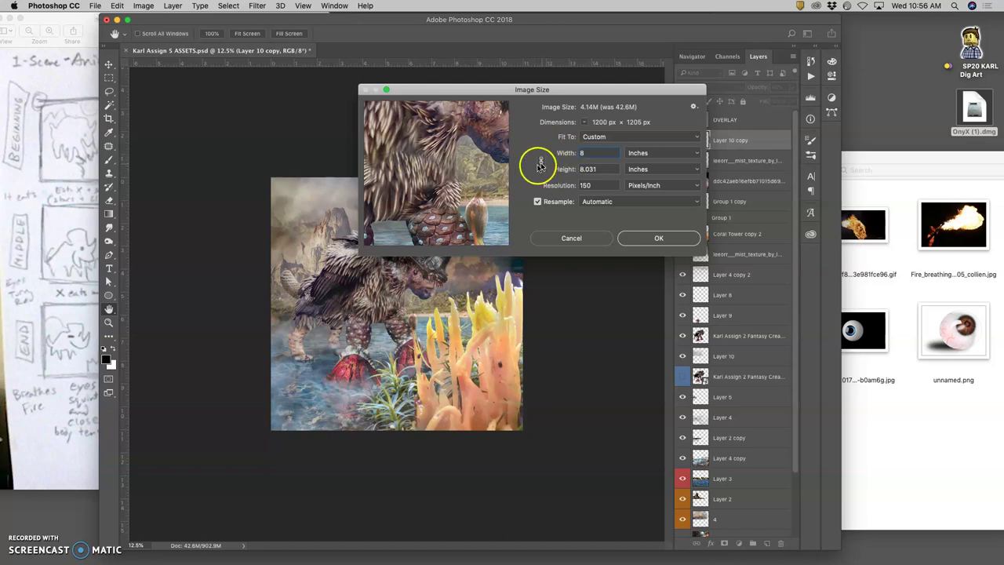
{"action": "left_click", "coordinate": [541, 161]}
{"action": "left_click", "coordinate": [593, 168]}
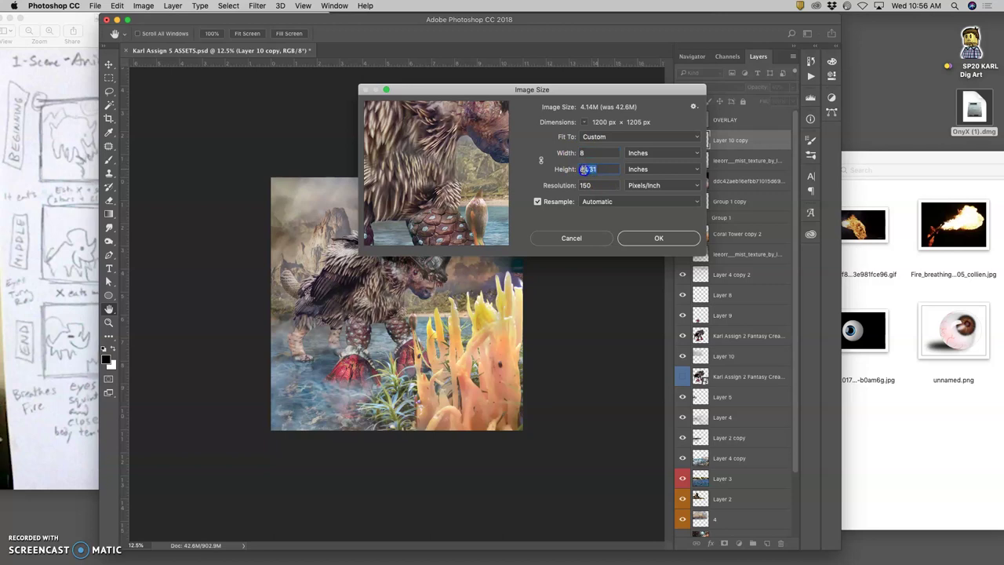
{"action": "type", "text": "8"}
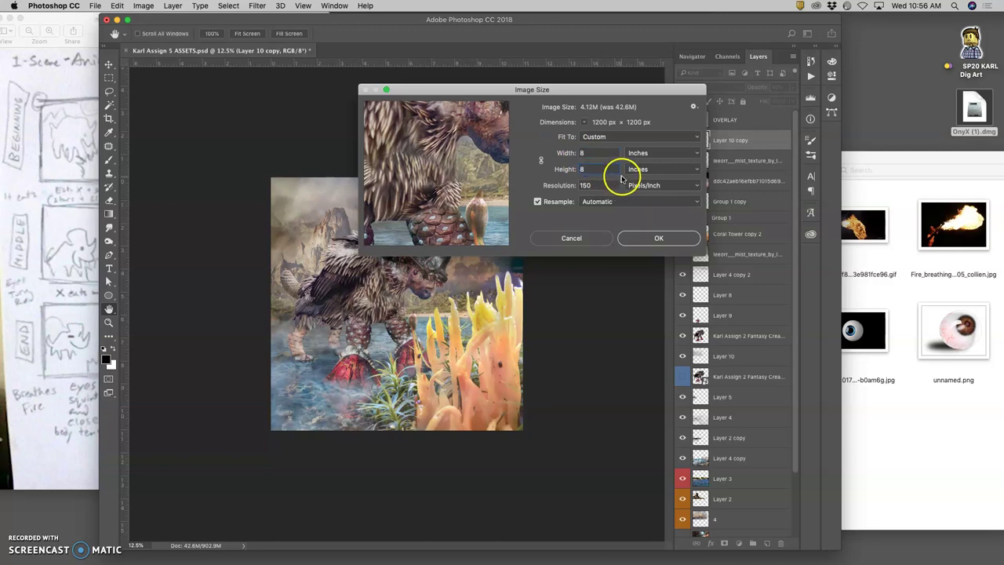
{"action": "left_click", "coordinate": [645, 235]}
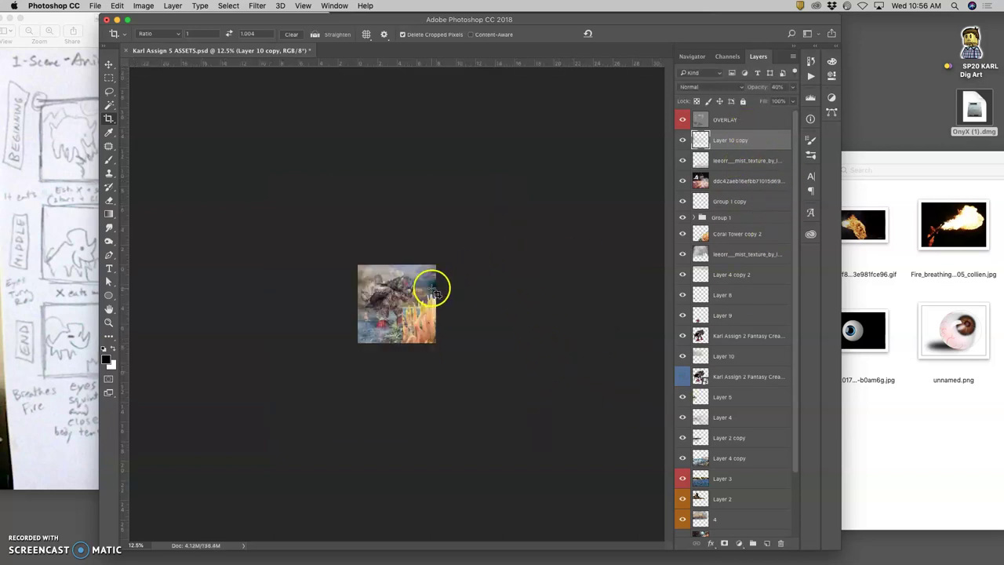
- View the composite at 100%, pan around to inspect details, then zoom back out
{"action": "left_click", "coordinate": [304, 5]}
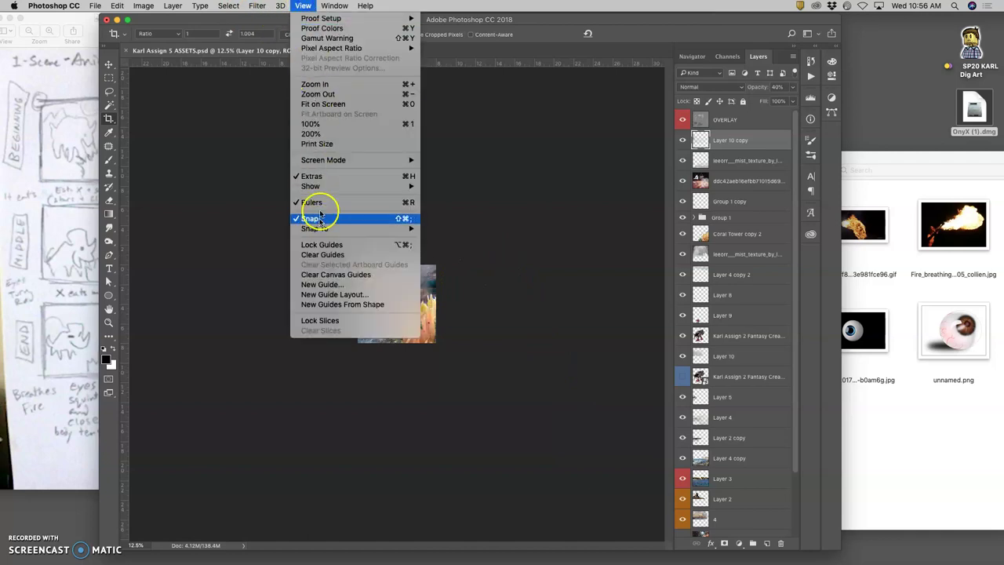
{"action": "left_click", "coordinate": [312, 124]}
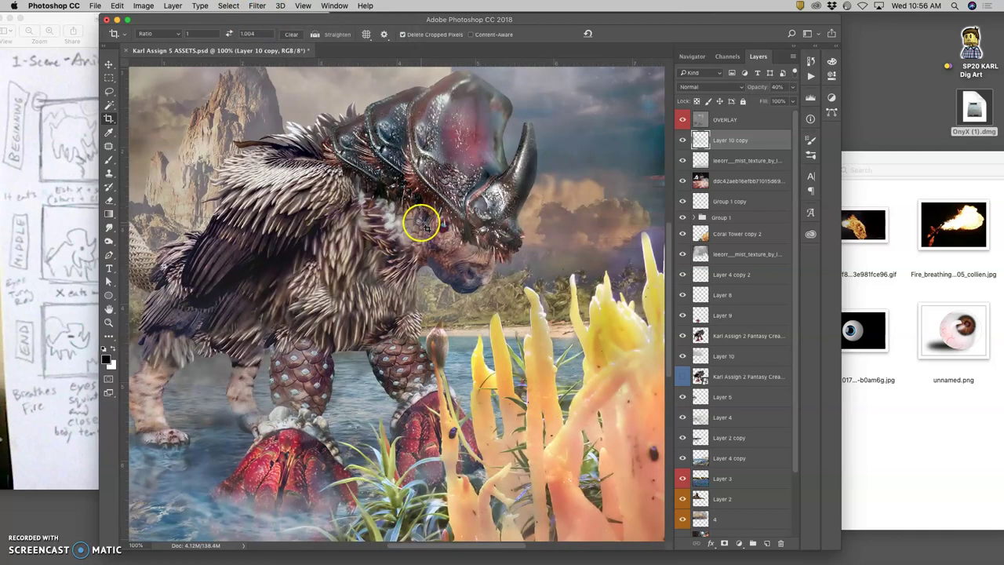
{"action": "scroll", "coordinate": [419, 220], "scroll_direction": "left", "scroll_amount": 5}
{"action": "scroll", "coordinate": [423, 226], "scroll_direction": "right", "scroll_amount": 5}
{"action": "scroll", "coordinate": [424, 226], "scroll_direction": "down", "scroll_amount": 8}
{"action": "scroll", "coordinate": [424, 226], "scroll_direction": "up", "scroll_amount": 10}
{"action": "scroll", "coordinate": [424, 226], "scroll_direction": "right", "scroll_amount": 2}
{"action": "scroll", "coordinate": [424, 226], "scroll_direction": "left", "scroll_amount": 5}
{"action": "scroll", "coordinate": [423, 226], "scroll_direction": "down", "scroll_amount": 5}
{"action": "scroll", "coordinate": [424, 226], "scroll_direction": "down", "scroll_amount": 5}
{"action": "scroll", "coordinate": [424, 226], "scroll_direction": "up", "scroll_amount": 5}
{"action": "scroll", "coordinate": [424, 227], "scroll_direction": "down", "scroll_amount": 2}
{"action": "scroll", "coordinate": [424, 227], "scroll_direction": "down", "scroll_amount": 3}
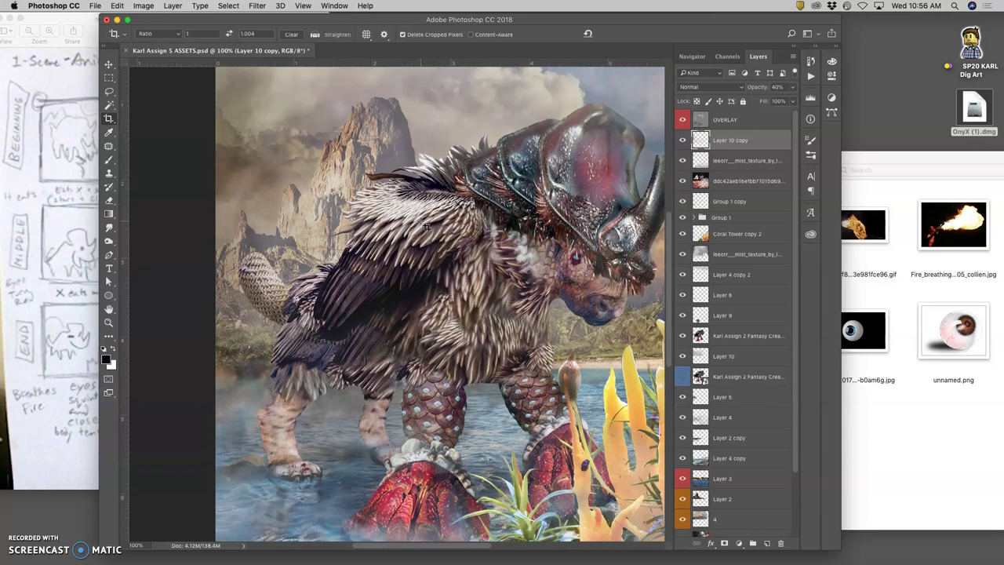
{"action": "scroll", "coordinate": [424, 226], "scroll_direction": "right", "scroll_amount": 3}
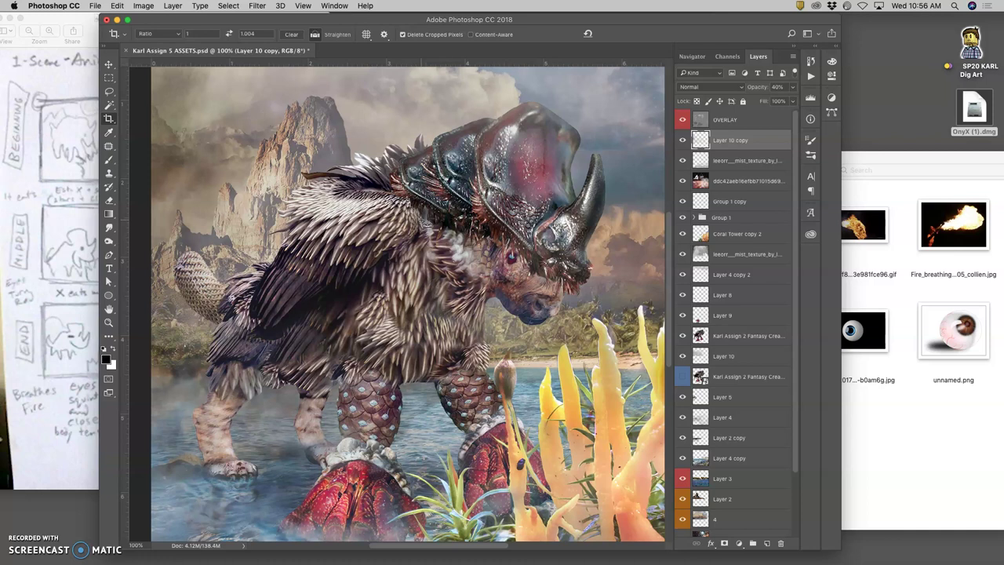
{"action": "key", "text": "super+minus"}
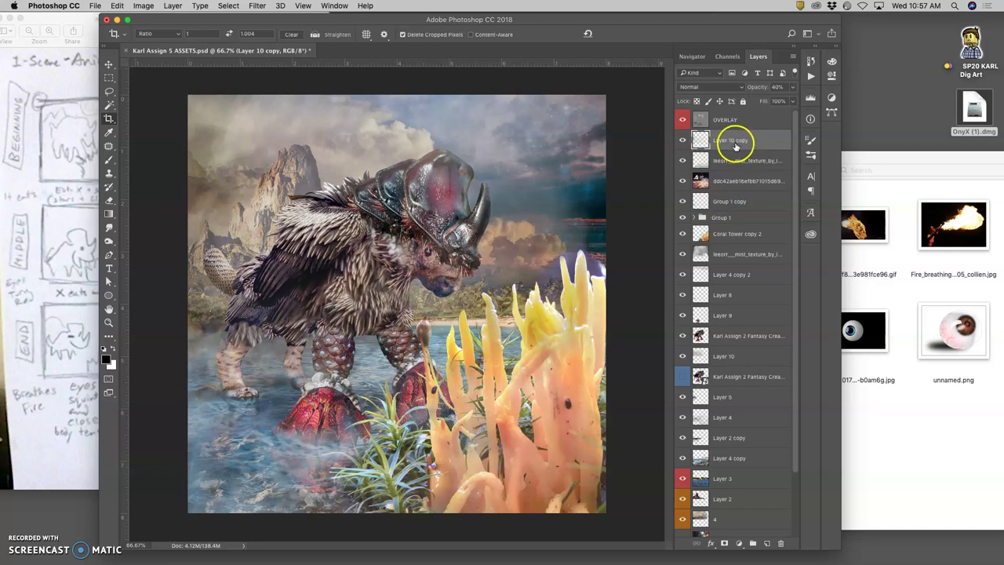
- Toggle the OVERLAY layer and compare the composite with the storyboard sketch
{"action": "left_click", "coordinate": [683, 120]}
{"action": "left_click", "coordinate": [682, 120]}
{"action": "left_click", "coordinate": [78, 92]}
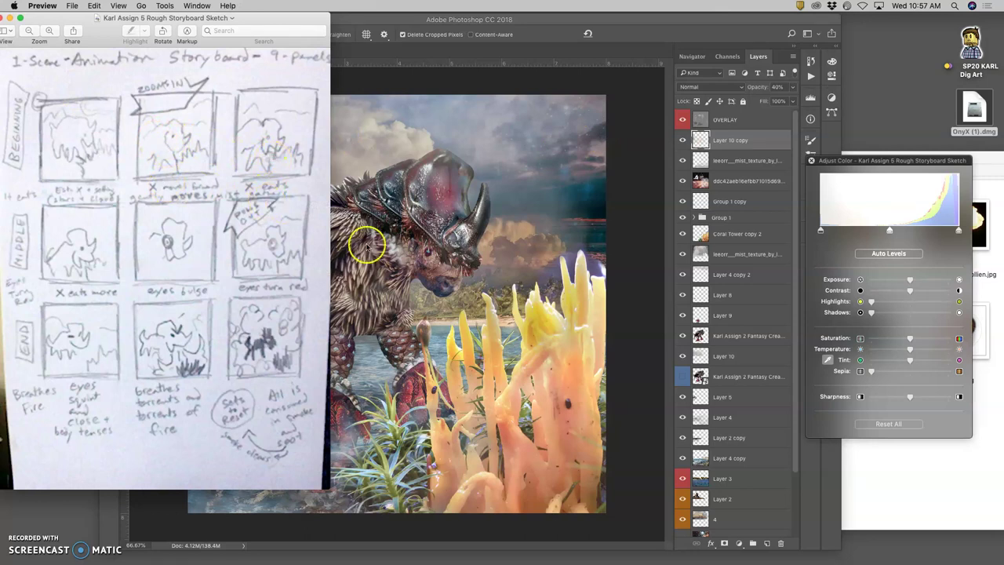
{"action": "left_click", "coordinate": [485, 342]}
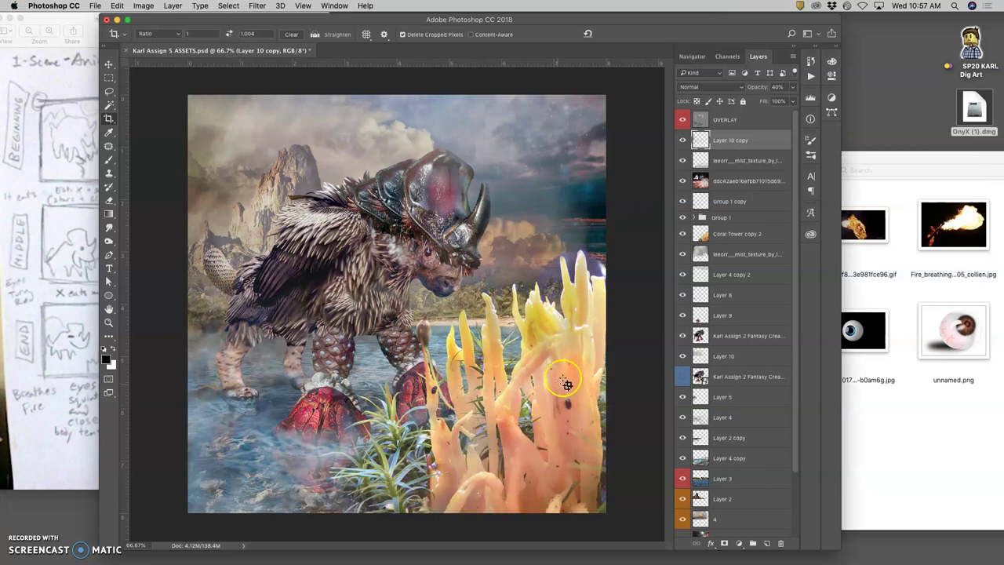
- Toggle each layer's visibility, from OVERLAY down to the coral, to test its contribution
{"action": "left_click", "coordinate": [683, 120]}
{"action": "left_click", "coordinate": [682, 141]}
{"action": "left_click", "coordinate": [682, 167]}
{"action": "left_click", "coordinate": [682, 161]}
{"action": "left_click", "coordinate": [681, 161]}
{"action": "left_click", "coordinate": [682, 180]}
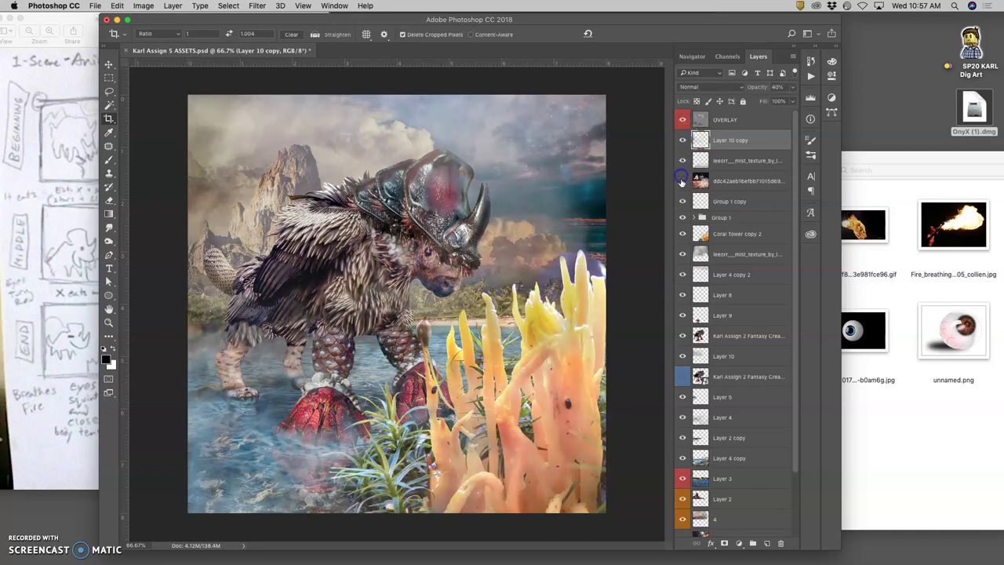
{"action": "left_click", "coordinate": [681, 181]}
{"action": "left_click", "coordinate": [682, 201]}
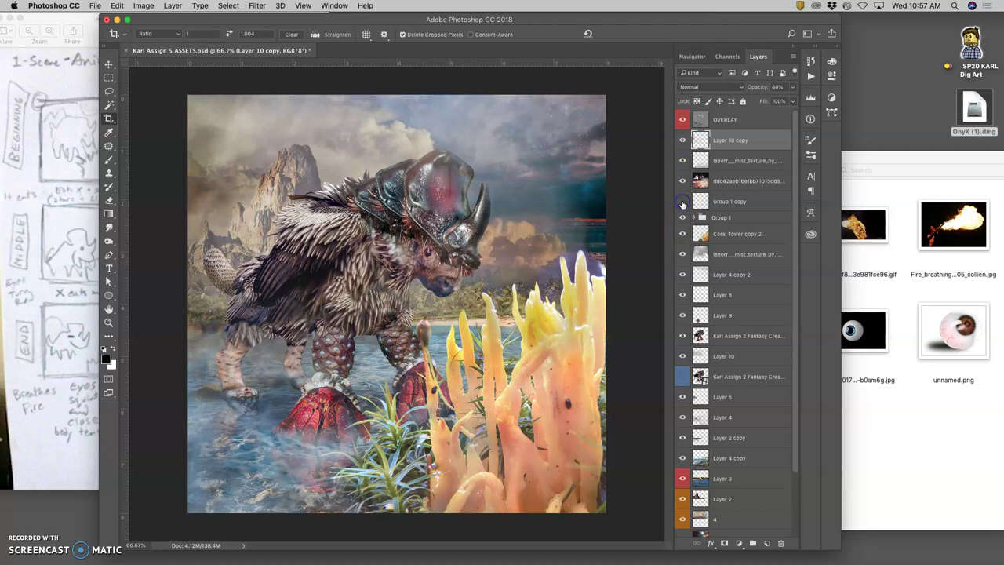
{"action": "left_click", "coordinate": [681, 202]}
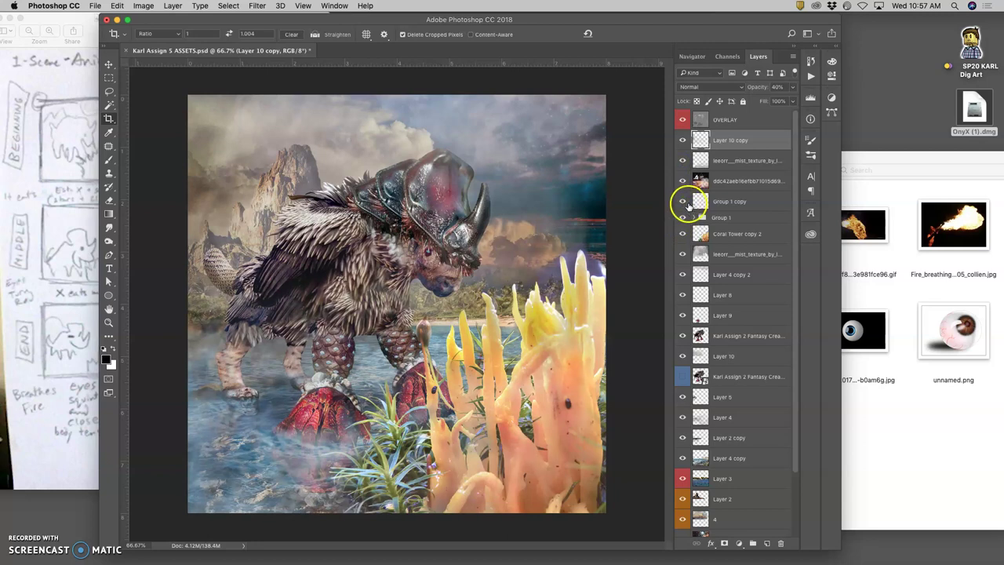
{"action": "left_click", "coordinate": [681, 217]}
{"action": "left_click", "coordinate": [681, 217]}
{"action": "left_click", "coordinate": [681, 233]}
{"action": "left_click", "coordinate": [682, 234]}
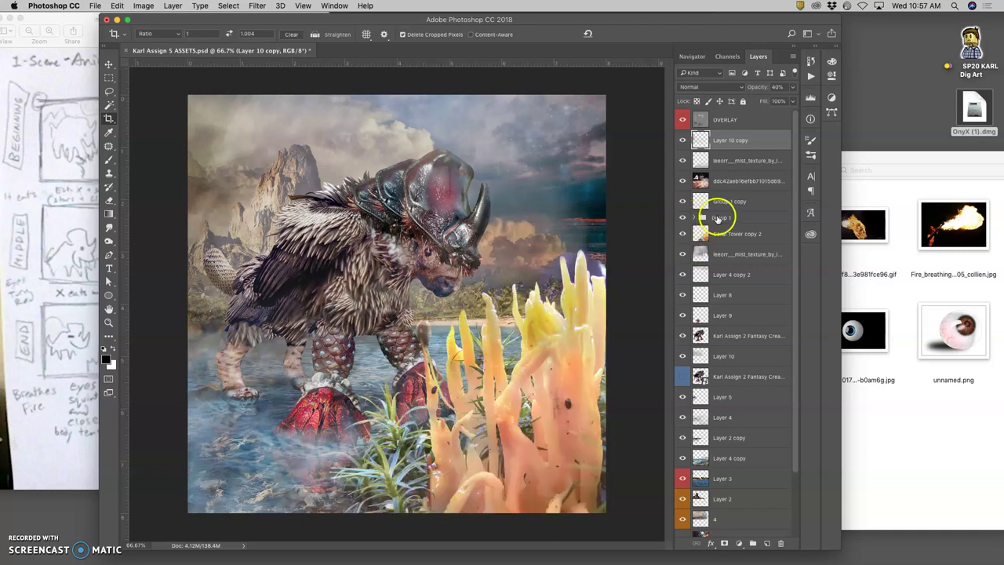
- Select the layers from Layer 10 copy down through Group 1
{"action": "left_click", "coordinate": [718, 218]}
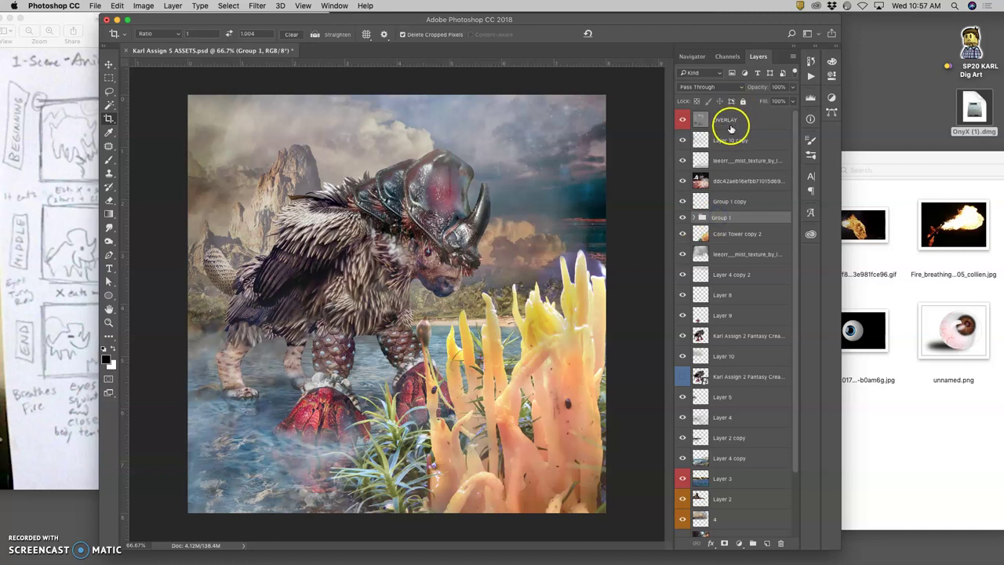
{"action": "left_click", "coordinate": [733, 143], "text": "shift"}
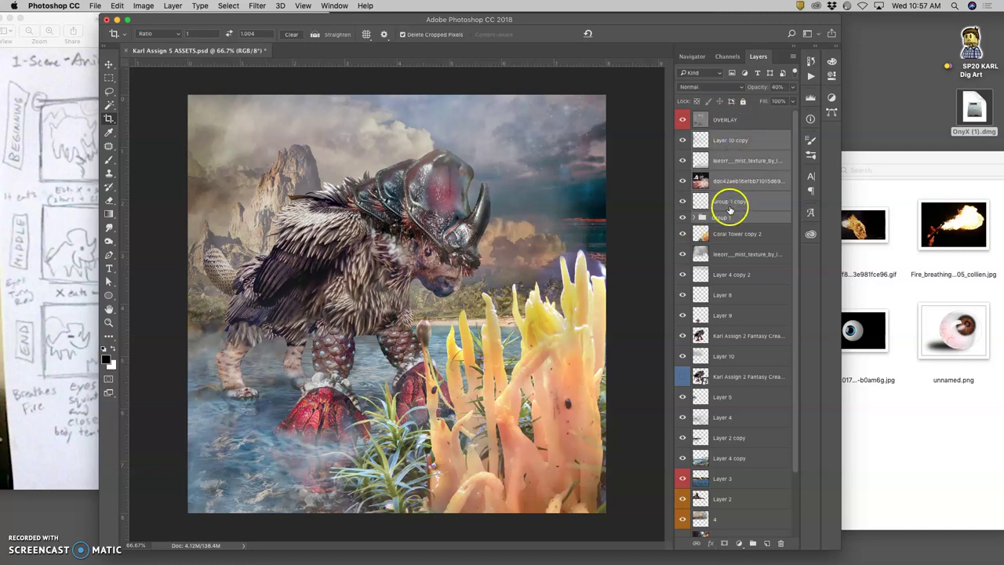
{"action": "left_click_drag", "start_coordinate": [721, 191], "coordinate": [721, 218]}
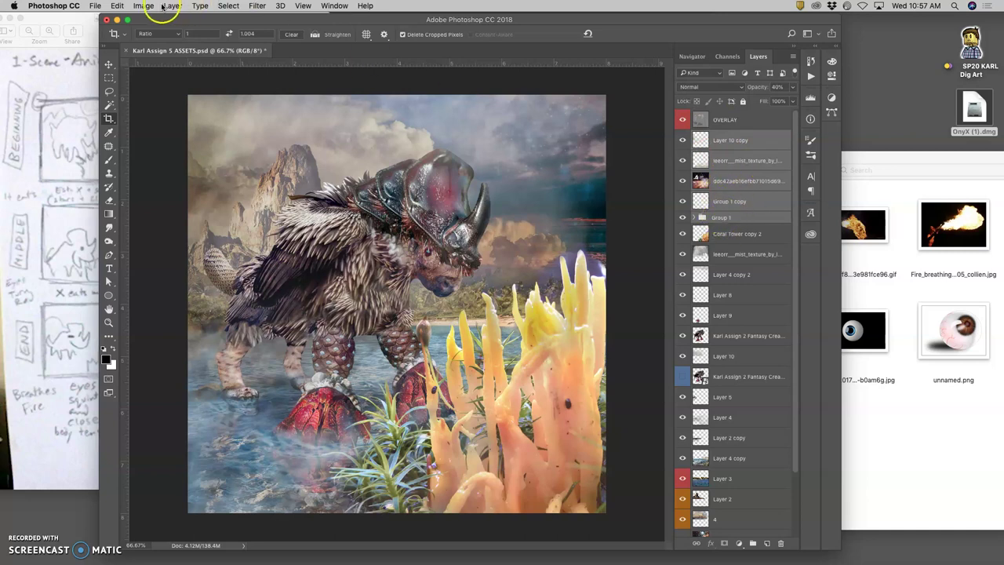
- Merge the selected layers into Layer 10 copy and set its blend mode to Soft Light
{"action": "left_click", "coordinate": [171, 6]}
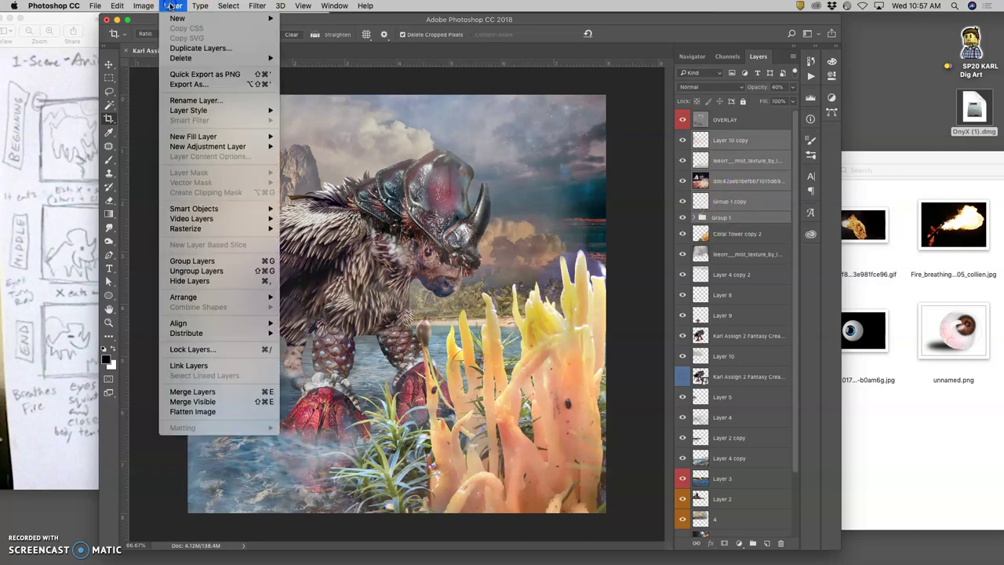
{"action": "left_click", "coordinate": [208, 393]}
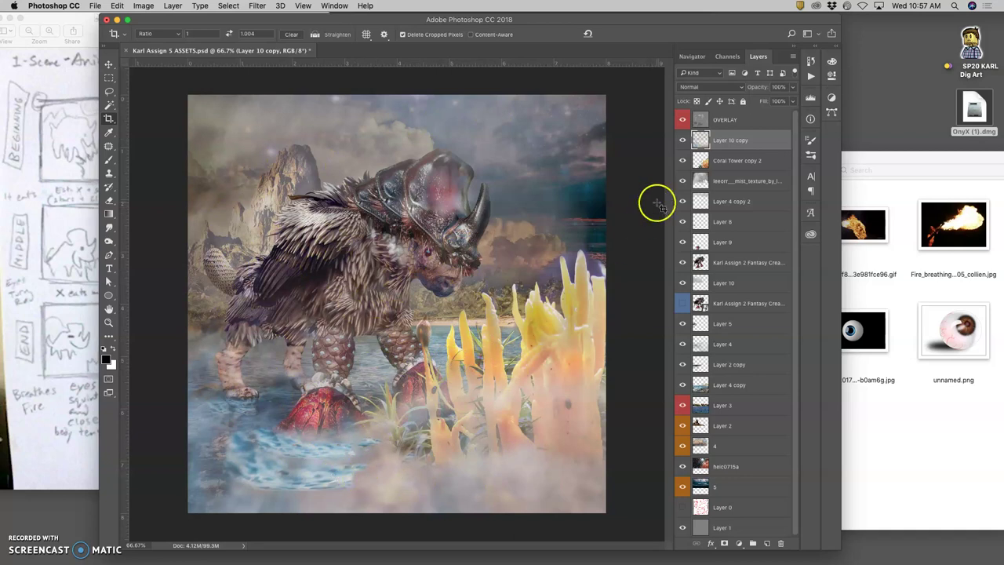
{"action": "left_click", "coordinate": [682, 141]}
{"action": "left_click", "coordinate": [682, 140]}
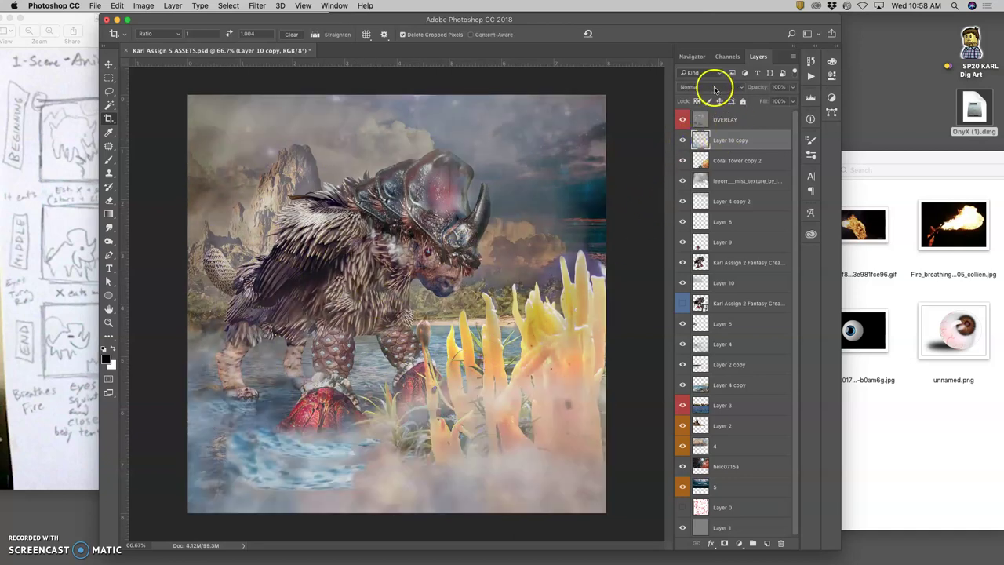
{"action": "left_click", "coordinate": [710, 86]}
{"action": "left_click", "coordinate": [694, 207]}
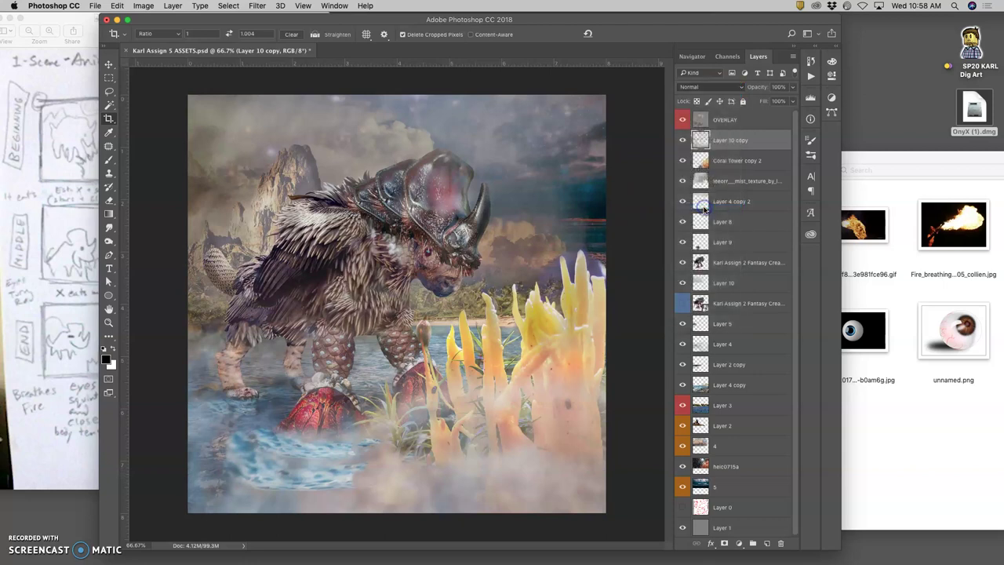
- Toggle the merged mist layer on and off to compare the image
{"action": "left_click", "coordinate": [682, 140]}
{"action": "left_click", "coordinate": [682, 140]}
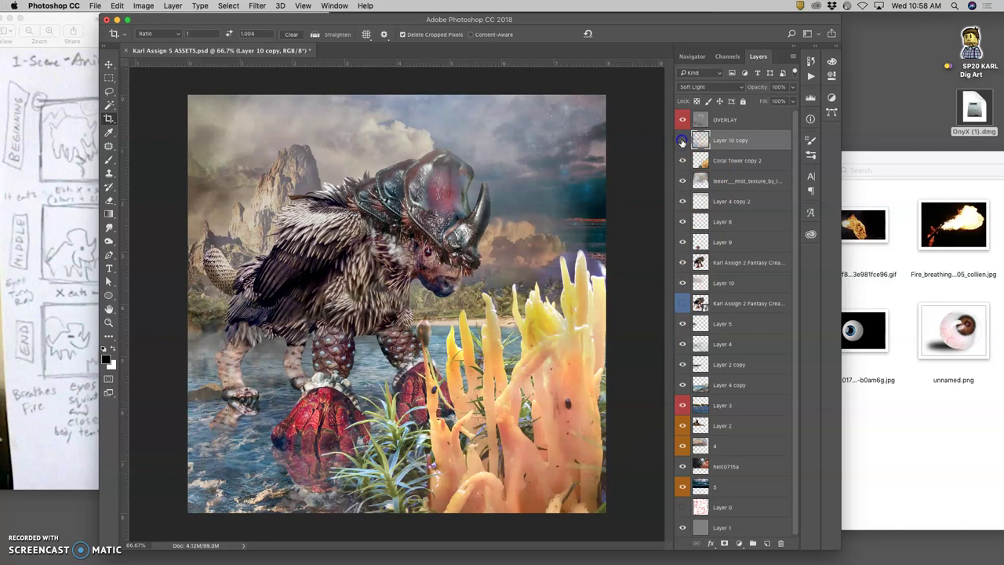
{"action": "left_click", "coordinate": [682, 141]}
{"action": "left_click", "coordinate": [682, 141]}
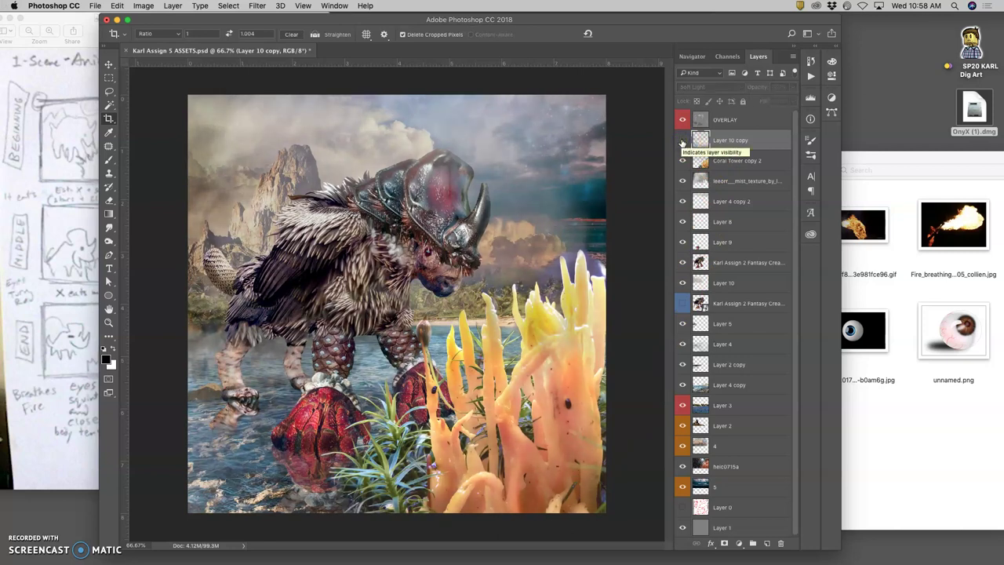
{"action": "left_click", "coordinate": [682, 142]}
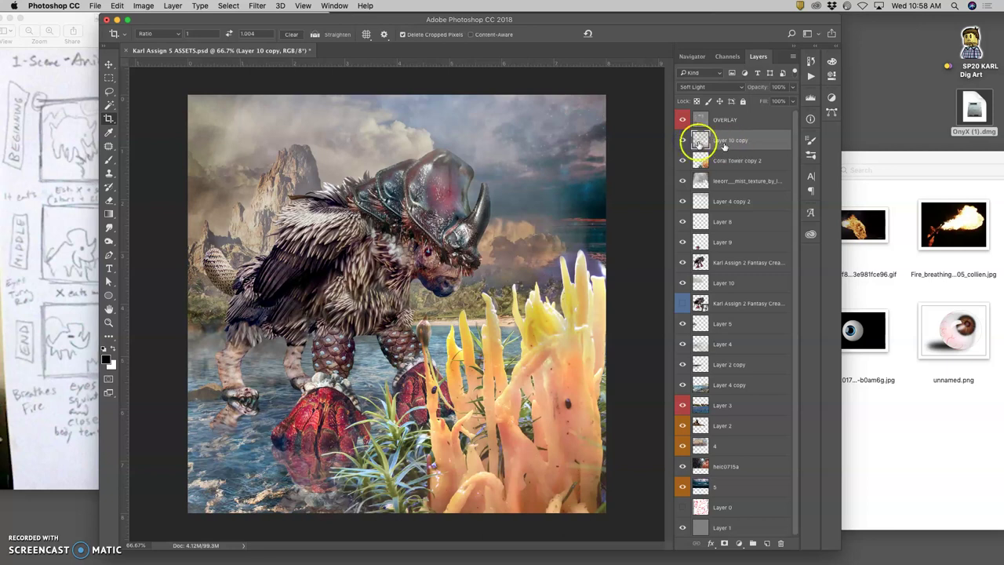
{"action": "left_click", "coordinate": [683, 140]}
{"action": "left_click", "coordinate": [683, 140]}
{"action": "left_click", "coordinate": [682, 140]}
{"action": "left_click", "coordinate": [682, 142]}
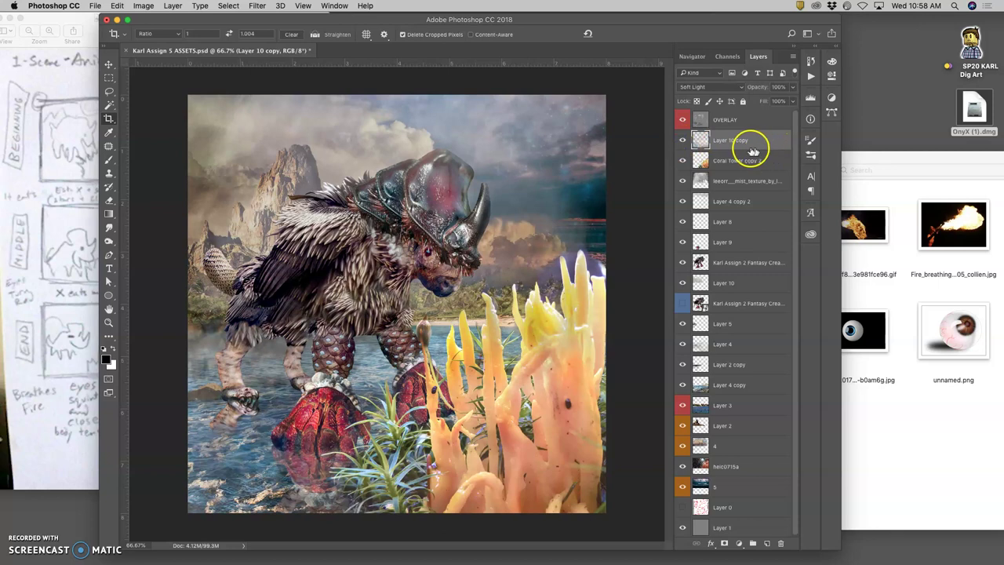
- Toggle OVERLAY's visibility to compare, then select the OVERLAY layer
{"action": "left_click", "coordinate": [683, 120]}
{"action": "left_click", "coordinate": [682, 120]}
{"action": "double_click", "coordinate": [682, 120]}
{"action": "left_click", "coordinate": [682, 120]}
{"action": "left_click", "coordinate": [682, 120]}
{"action": "double_click", "coordinate": [683, 120]}
{"action": "left_click", "coordinate": [717, 120]}
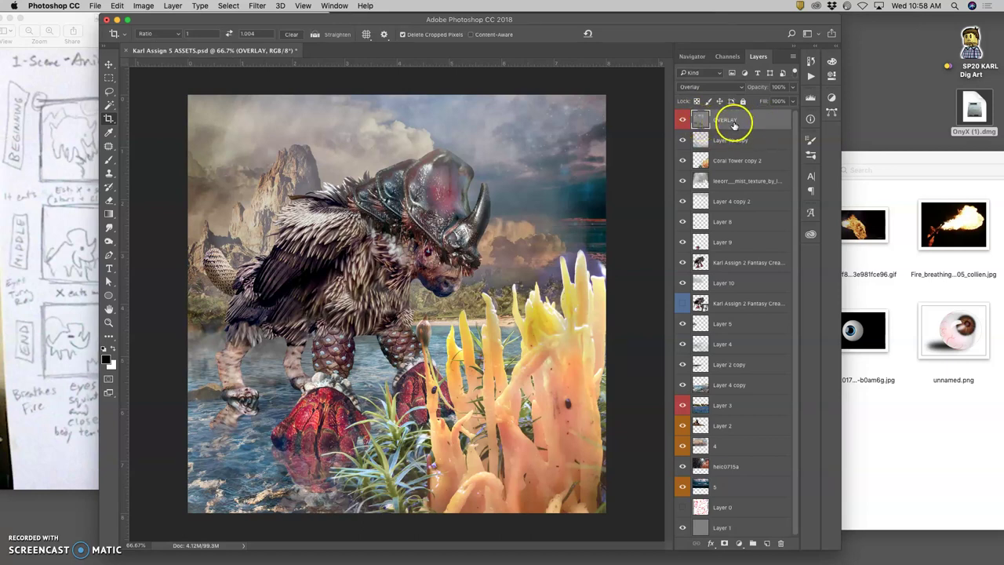
- Check the coral layer's effect, rename it CORAL and give it a Green colour label
{"action": "left_click", "coordinate": [683, 160]}
{"action": "left_click", "coordinate": [684, 160]}
{"action": "left_click", "coordinate": [683, 160]}
{"action": "left_click", "coordinate": [683, 160]}
{"action": "double_click", "coordinate": [728, 160]}
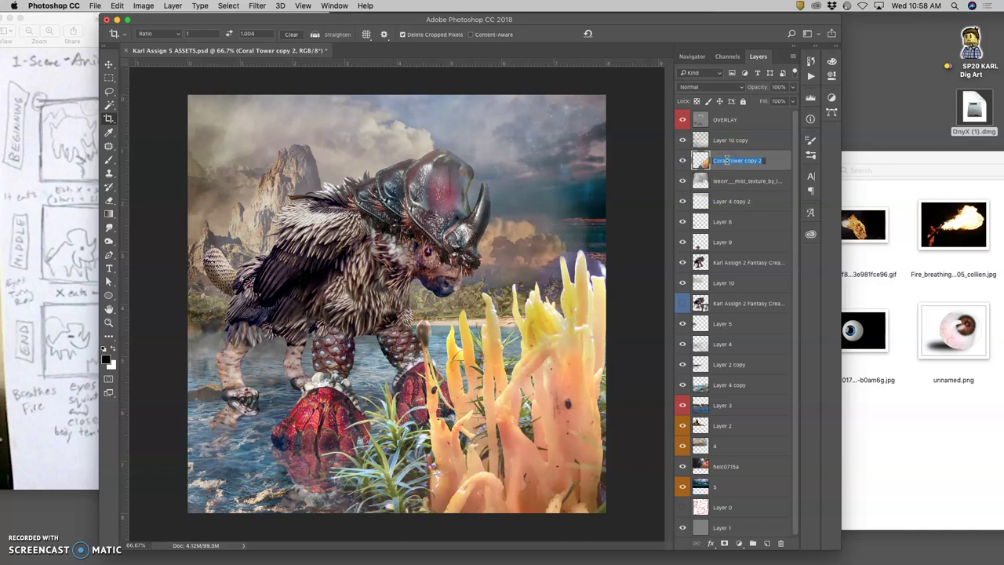
{"action": "type", "text": "CORAL"}
{"action": "key", "text": "Return"}
{"action": "right_click", "coordinate": [683, 159]}
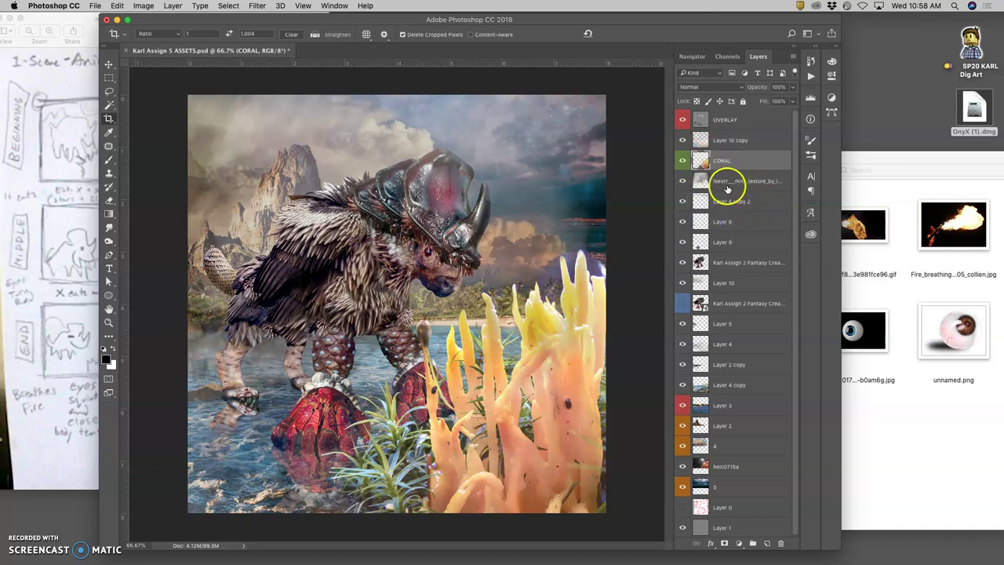
- Select the mist texture layer and toggle it and Layer 8 to compare their effects
{"action": "left_click", "coordinate": [706, 181]}
{"action": "left_click", "coordinate": [683, 181]}
{"action": "left_click", "coordinate": [683, 182]}
{"action": "left_click", "coordinate": [683, 182]}
{"action": "left_click", "coordinate": [683, 181]}
{"action": "left_click", "coordinate": [684, 221]}
{"action": "left_click", "coordinate": [683, 222]}
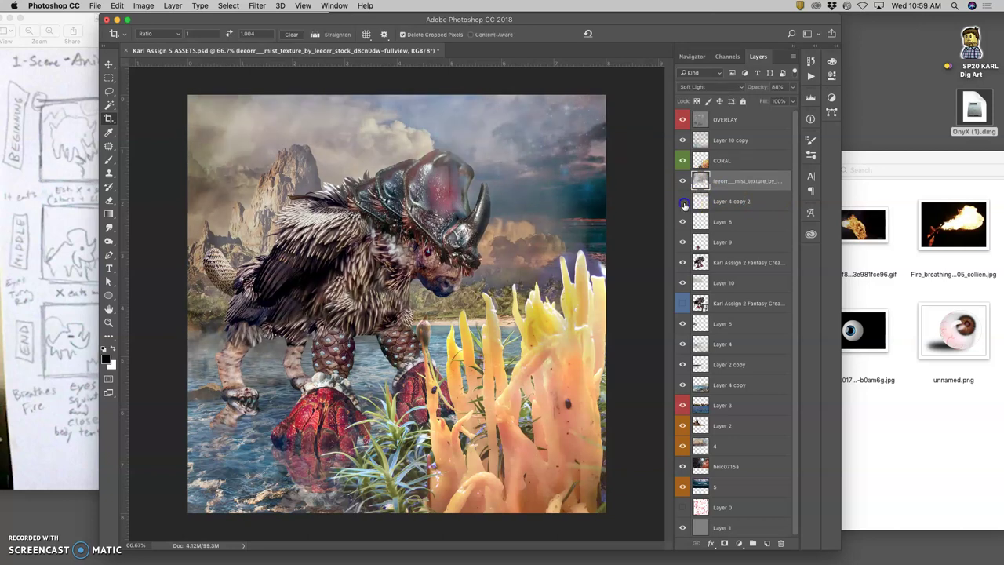
- Toggle Layer 4 copy 2, the mist texture and Layer 8 again, then select Layer 8
{"action": "left_click", "coordinate": [683, 202]}
{"action": "left_click", "coordinate": [683, 201]}
{"action": "left_click", "coordinate": [683, 181]}
{"action": "left_click", "coordinate": [683, 181]}
{"action": "left_click", "coordinate": [683, 222]}
{"action": "left_click", "coordinate": [683, 222]}
{"action": "left_click", "coordinate": [726, 224]}
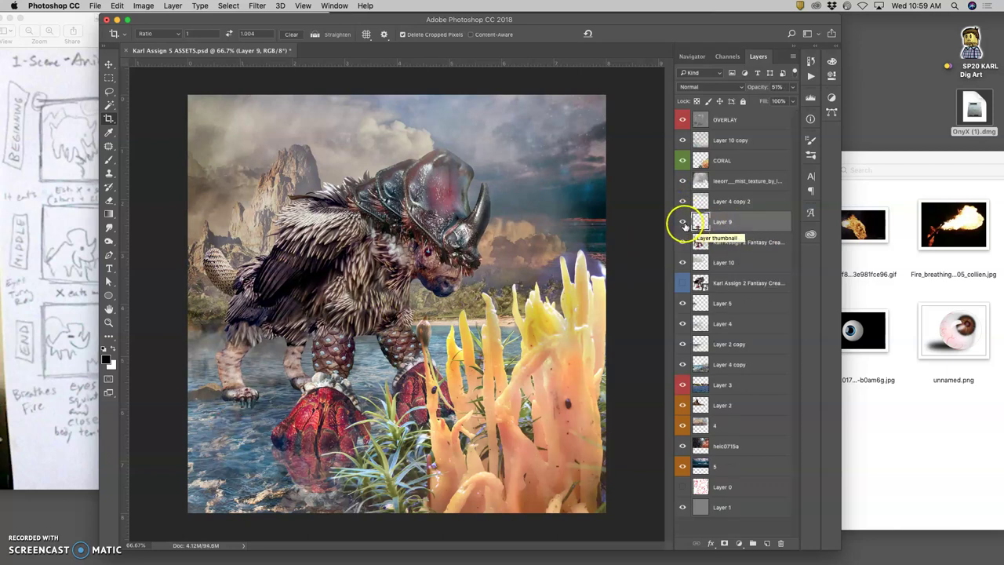
{"action": "key", "text": "Delete"}
{"action": "left_click", "coordinate": [683, 223]}
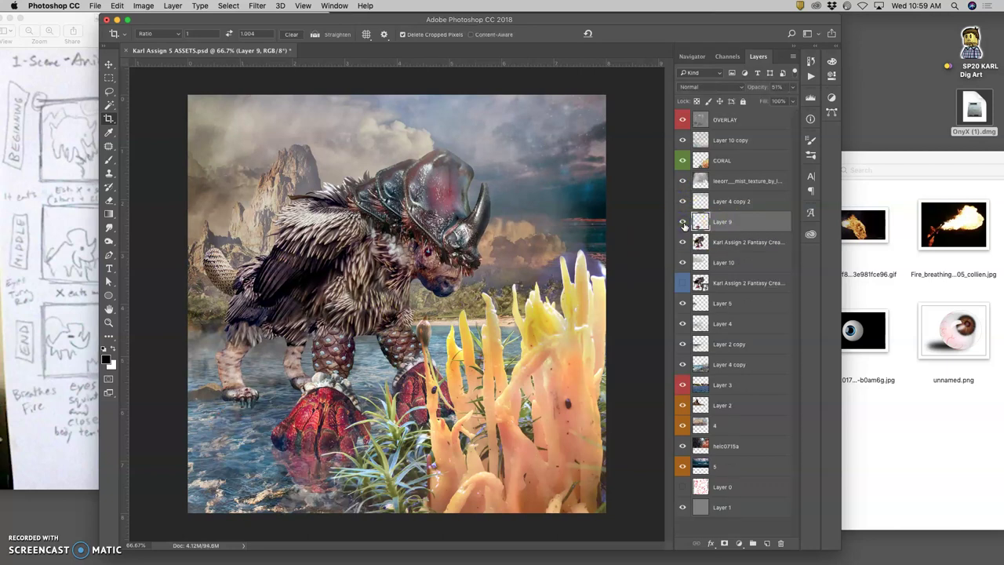
{"action": "left_click", "coordinate": [728, 224]}
{"action": "key", "text": "Delete"}
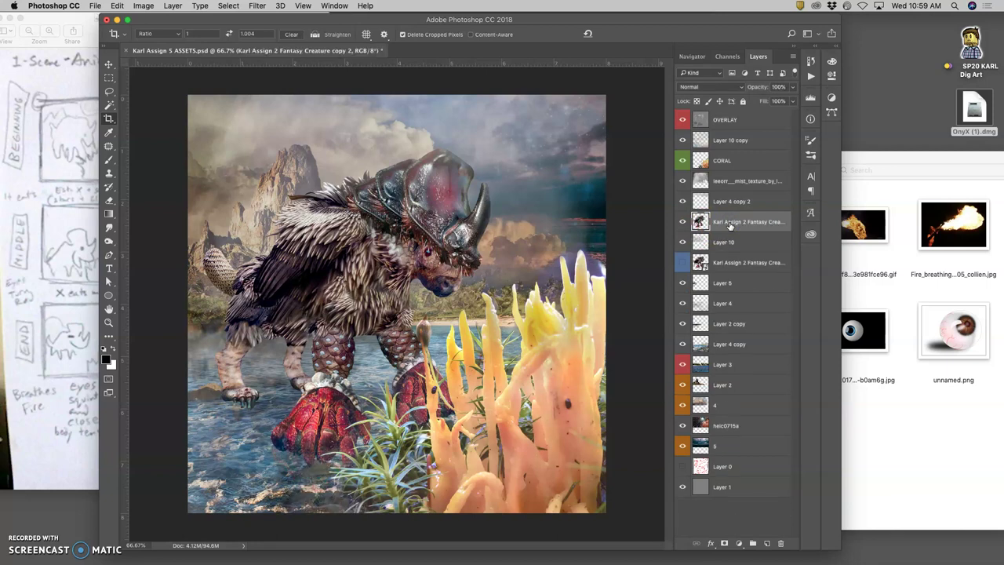
{"action": "left_click", "coordinate": [718, 243]}
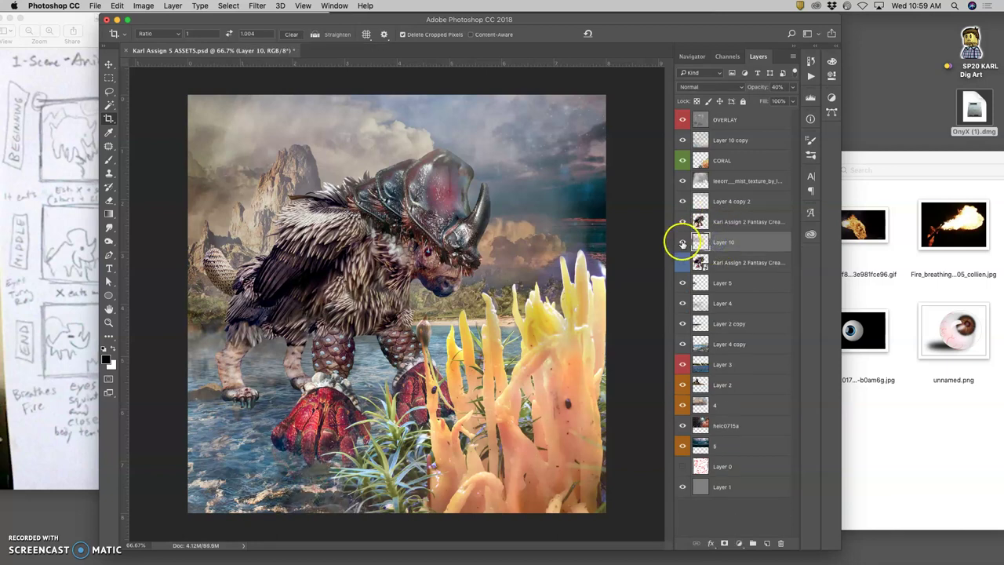
{"action": "left_click", "coordinate": [682, 244]}
{"action": "left_click", "coordinate": [682, 243]}
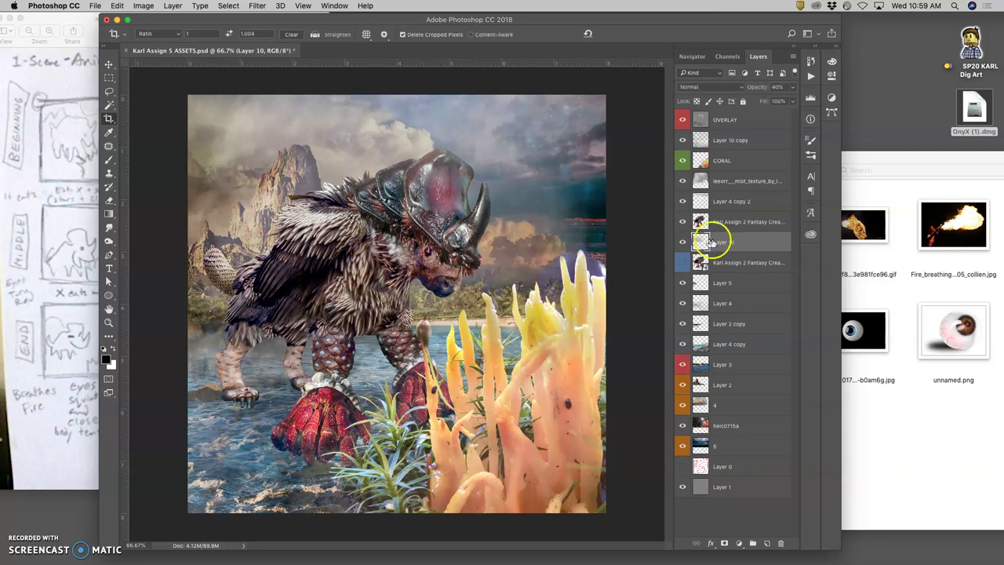
{"action": "left_click_drag", "start_coordinate": [718, 233], "coordinate": [728, 212]}
{"action": "left_click", "coordinate": [729, 186], "text": "shift"}
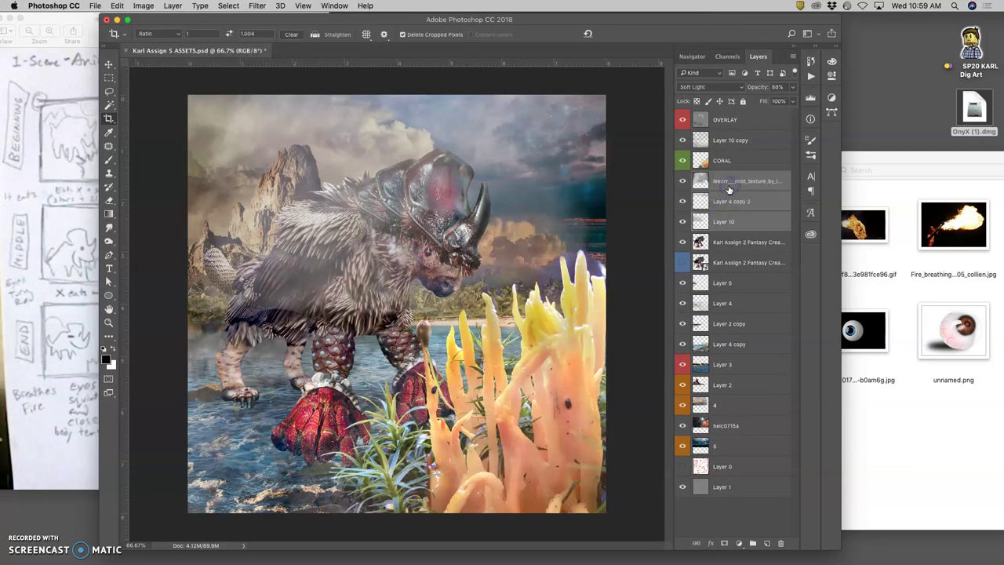
{"action": "key", "text": "super+e"}
{"action": "left_click_drag", "start_coordinate": [712, 88], "coordinate": [700, 209]}
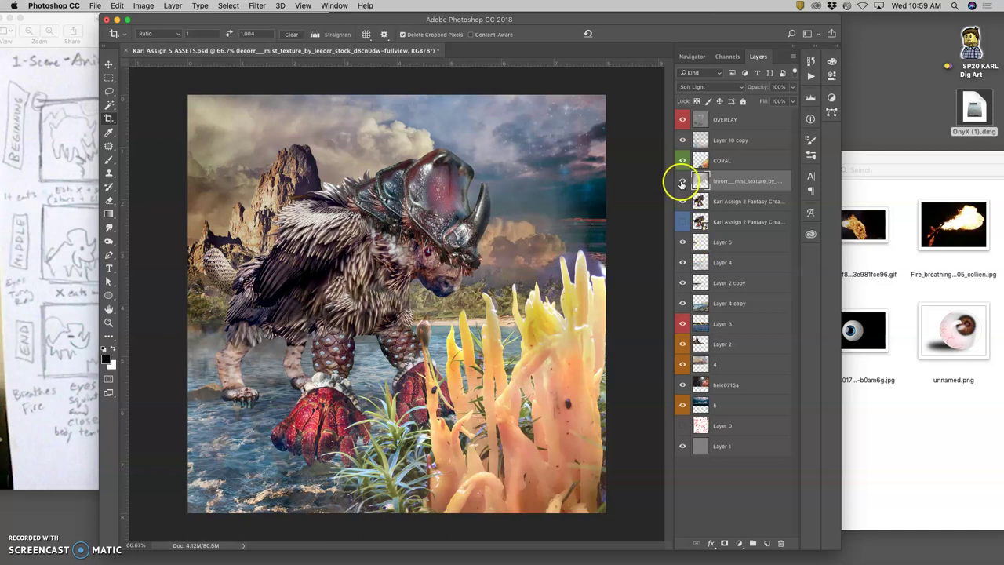
{"action": "left_click", "coordinate": [682, 182]}
{"action": "left_click", "coordinate": [682, 182]}
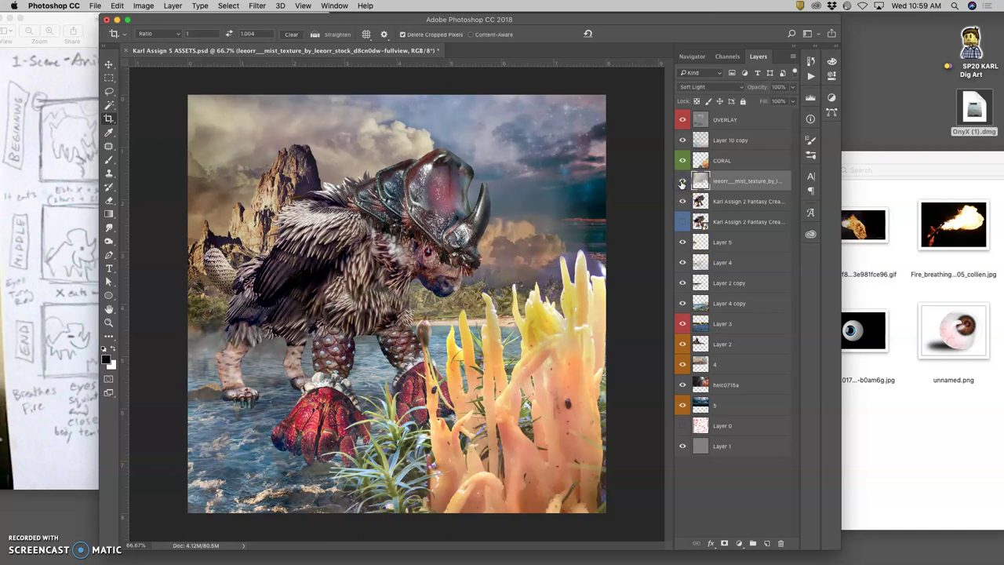
{"action": "left_click", "coordinate": [701, 86]}
{"action": "left_click", "coordinate": [694, 120]}
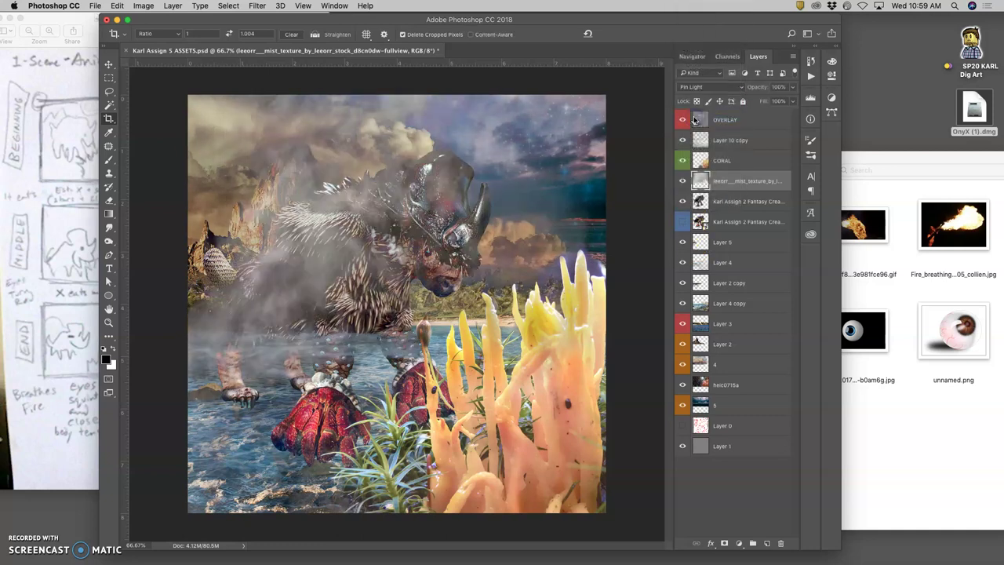
{"action": "left_click", "coordinate": [700, 86]}
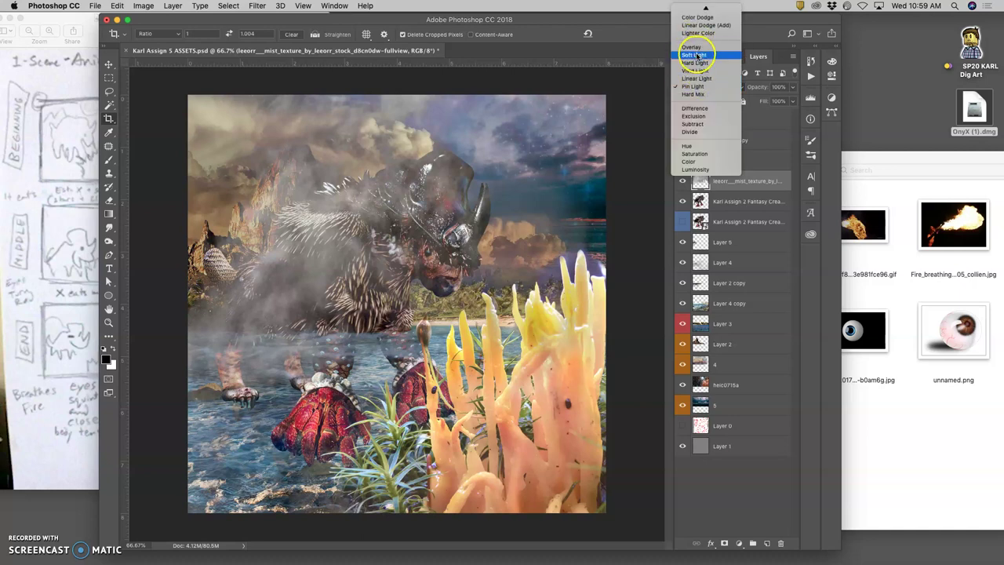
{"action": "left_click", "coordinate": [698, 53]}
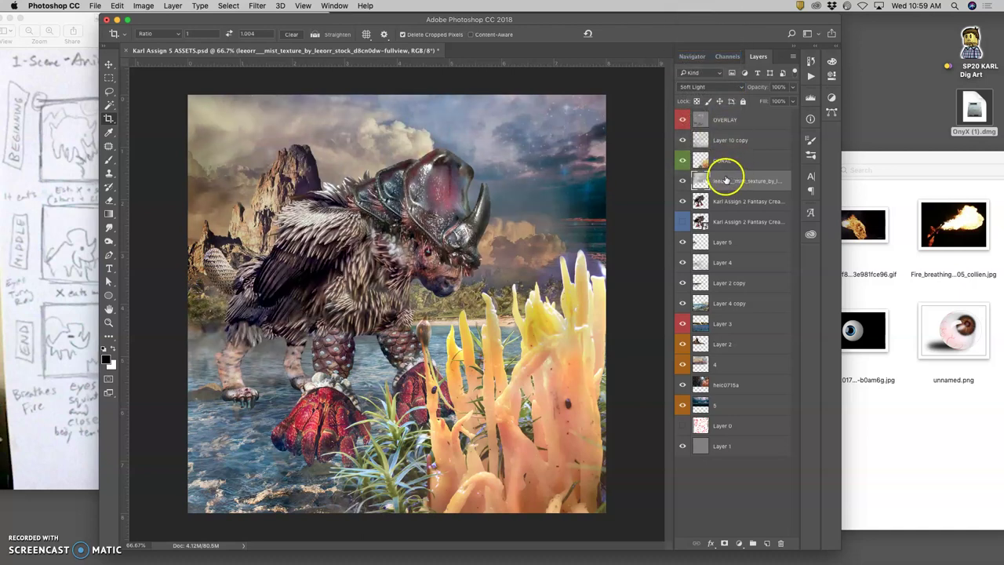
{"action": "left_click", "coordinate": [682, 180]}
{"action": "left_click", "coordinate": [682, 180]}
{"action": "left_click", "coordinate": [682, 181]}
{"action": "left_click", "coordinate": [682, 181]}
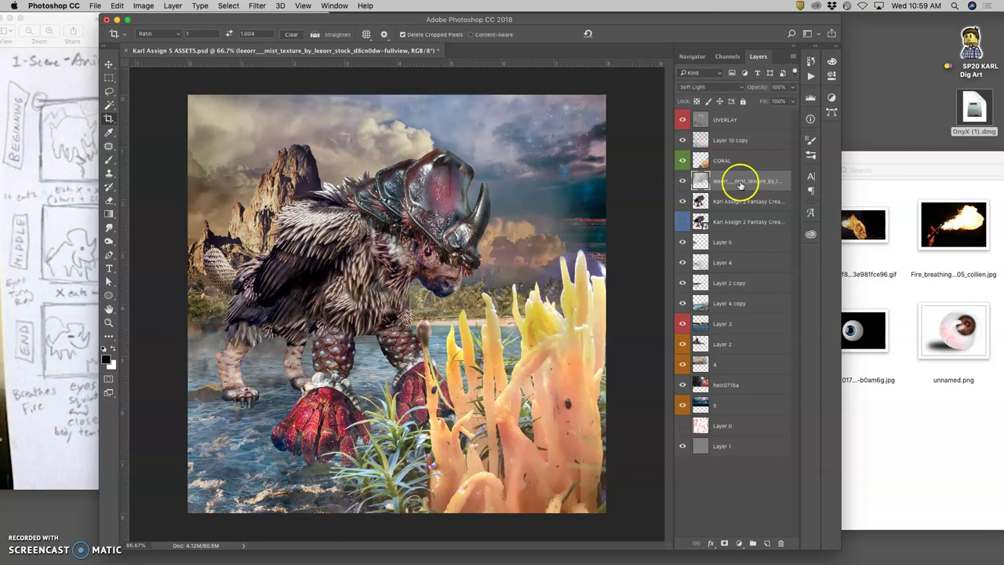
- Label the creature layer green and rename it CREATURE
{"action": "left_click", "coordinate": [683, 201]}
{"action": "left_click", "coordinate": [683, 200]}
{"action": "left_click", "coordinate": [682, 201]}
{"action": "left_click", "coordinate": [682, 201]}
{"action": "right_click", "coordinate": [686, 201]}
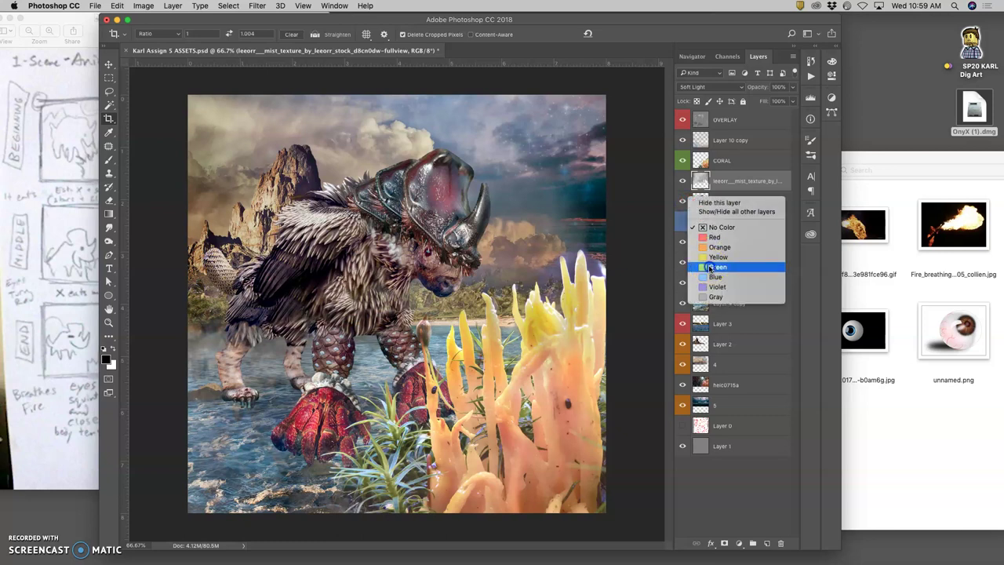
{"action": "left_click", "coordinate": [710, 268]}
{"action": "left_click", "coordinate": [730, 206]}
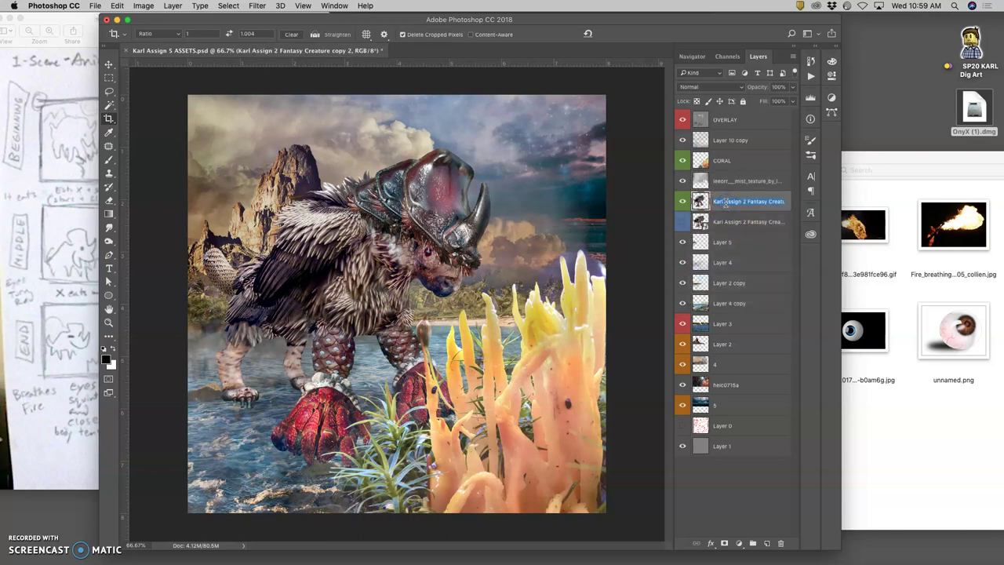
{"action": "type", "text": "ATURE"}
{"action": "key", "text": "Return"}
- Toggle Layer 5, Layer 4, Layer 2 copy, Layer 4 copy, Layer 3 and Layer 2 to check each
{"action": "left_click", "coordinate": [683, 201]}
{"action": "left_click", "coordinate": [683, 201]}
{"action": "left_click", "coordinate": [683, 222]}
{"action": "left_click", "coordinate": [683, 222]}
{"action": "left_click", "coordinate": [682, 242]}
{"action": "left_click", "coordinate": [682, 242]}
{"action": "left_click", "coordinate": [683, 262]}
{"action": "left_click", "coordinate": [683, 263]}
{"action": "left_click", "coordinate": [683, 283]}
{"action": "left_click", "coordinate": [683, 283]}
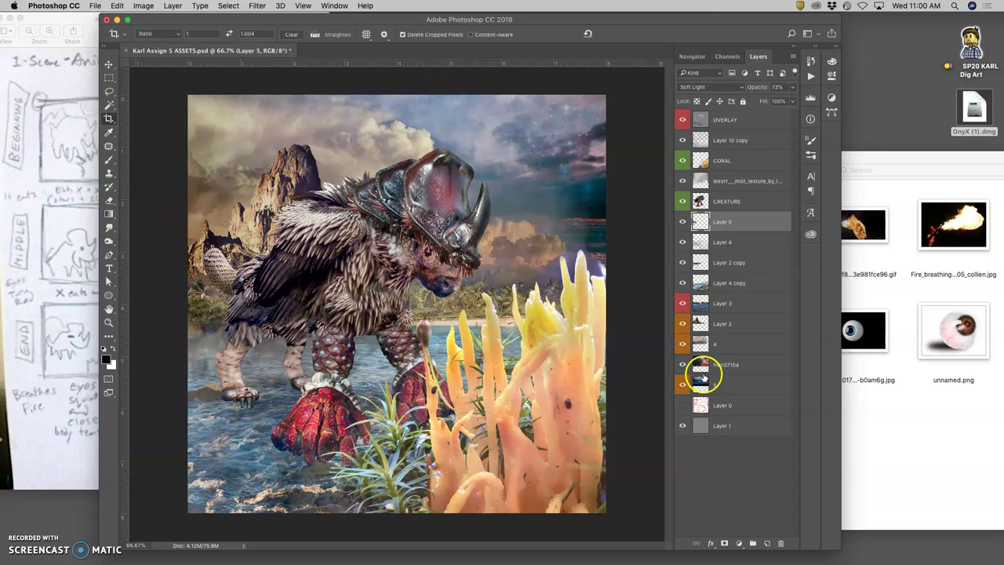
{"action": "left_click", "coordinate": [683, 303]}
{"action": "left_click", "coordinate": [683, 306]}
{"action": "left_click", "coordinate": [682, 323]}
{"action": "left_click", "coordinate": [682, 324]}
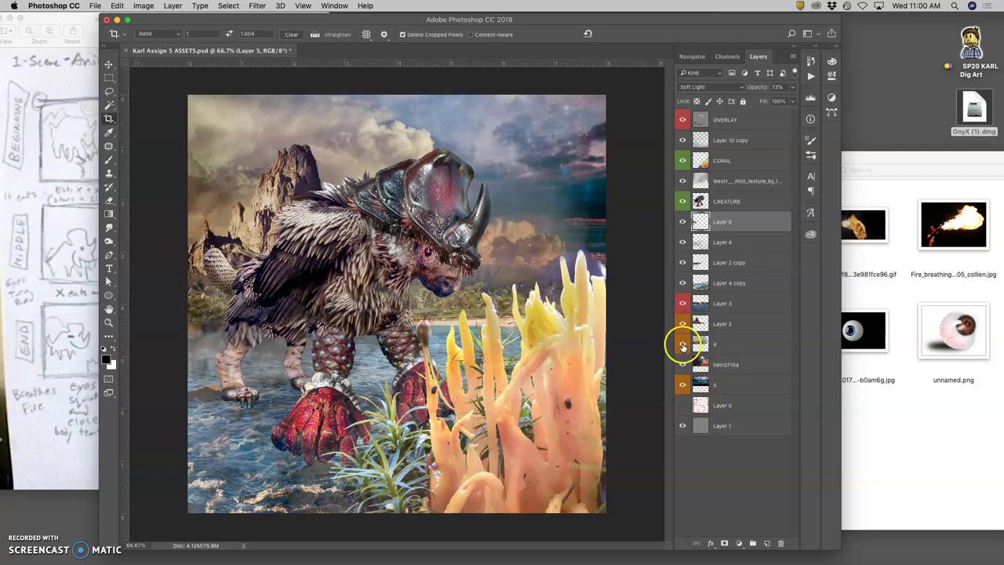
- Compare the cloudy sky layer 4 with the starry sky by toggling layer 4 and helc0715a
{"action": "left_click", "coordinate": [682, 344]}
{"action": "left_click", "coordinate": [683, 344]}
{"action": "left_click", "coordinate": [682, 344]}
{"action": "left_click", "coordinate": [682, 345]}
{"action": "left_click", "coordinate": [683, 345]}
{"action": "left_click", "coordinate": [682, 345]}
{"action": "left_click", "coordinate": [682, 345]}
{"action": "left_click_drag", "start_coordinate": [682, 346], "coordinate": [682, 385]}
{"action": "left_click", "coordinate": [682, 366]}
{"action": "left_click", "coordinate": [681, 366]}
{"action": "left_click", "coordinate": [681, 365]}
{"action": "left_click", "coordinate": [682, 365]}
{"action": "left_click", "coordinate": [682, 367]}
{"action": "left_click", "coordinate": [681, 367]}
- Tag the helc0715a and layer 4 sky layers with violet labels
{"action": "right_click", "coordinate": [681, 367]}
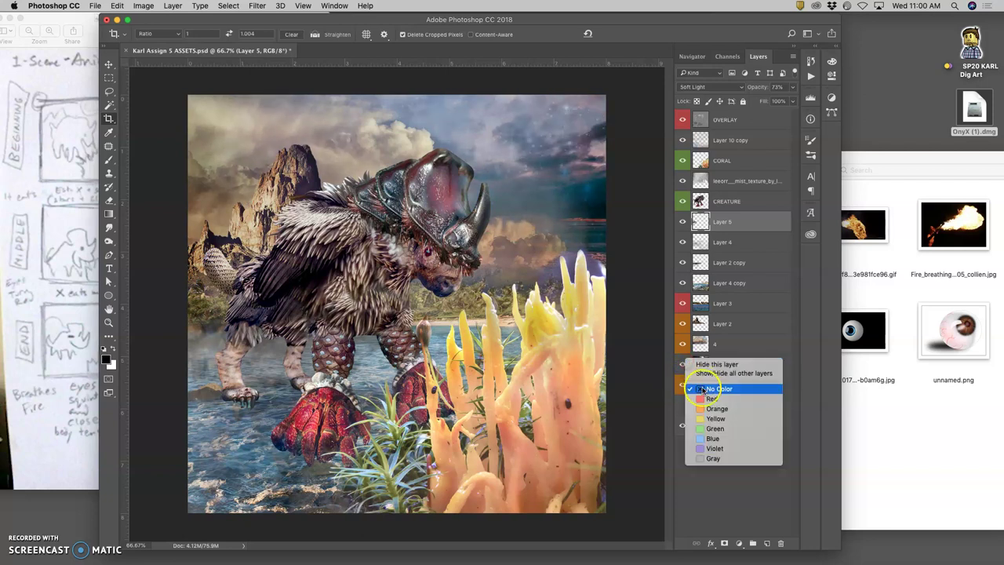
{"action": "left_click", "coordinate": [714, 447]}
{"action": "right_click", "coordinate": [682, 343]}
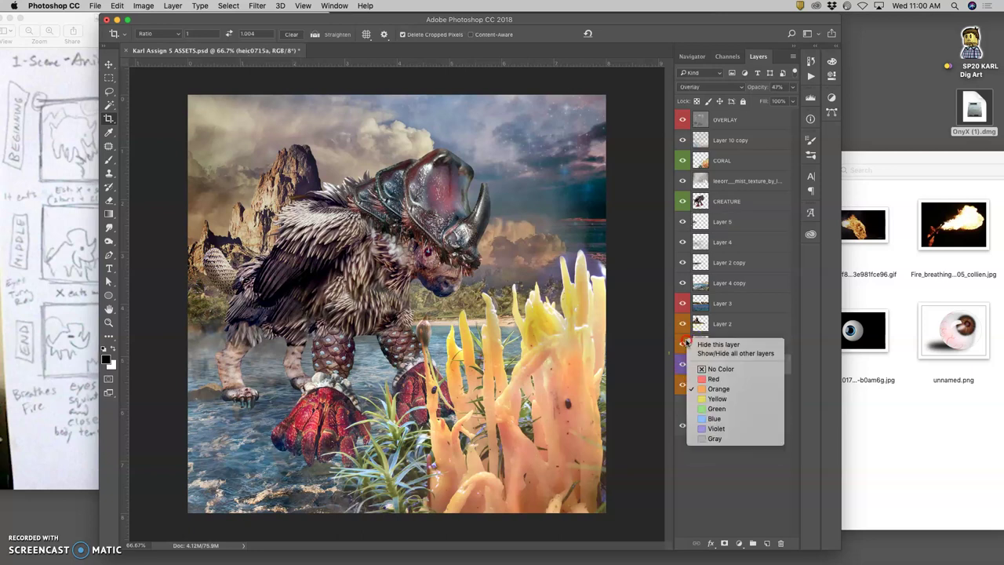
{"action": "left_click", "coordinate": [714, 429]}
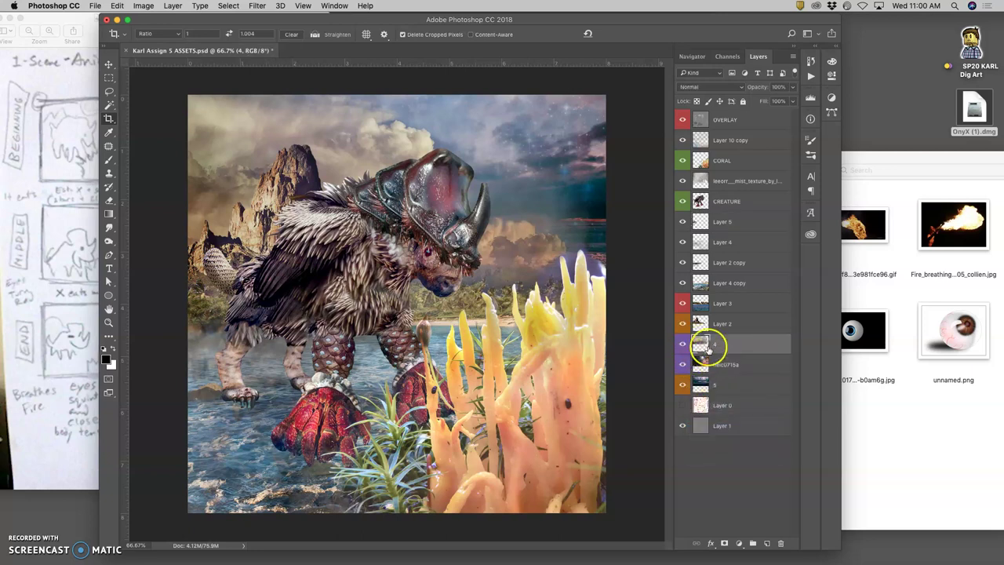
- Select Layer 2, Layer 3, Layer 4 copy, Layer 2 copy and up through Layer 5
{"action": "left_click", "coordinate": [681, 385]}
{"action": "left_click", "coordinate": [682, 385]}
{"action": "left_click", "coordinate": [727, 385]}
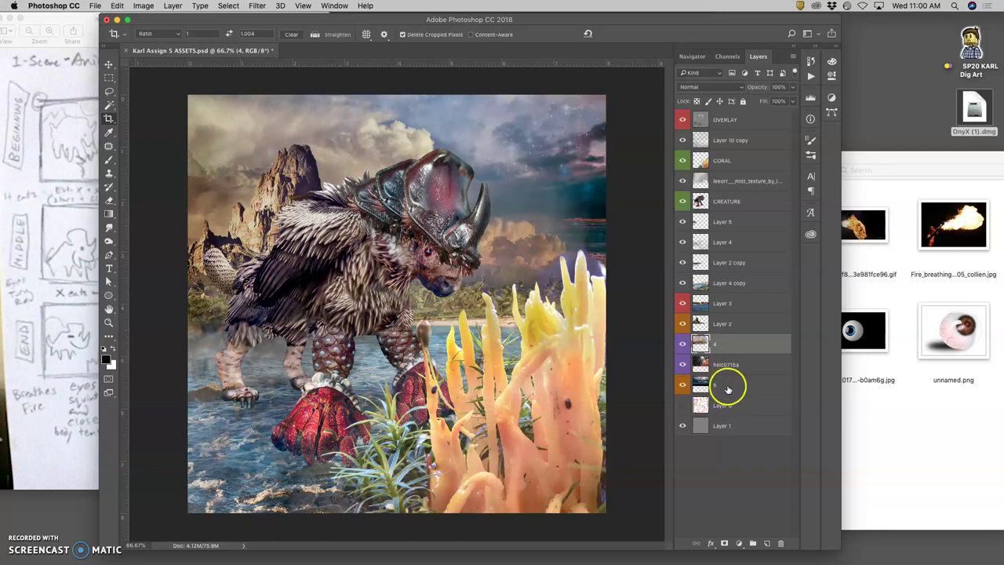
{"action": "left_click", "coordinate": [723, 324]}
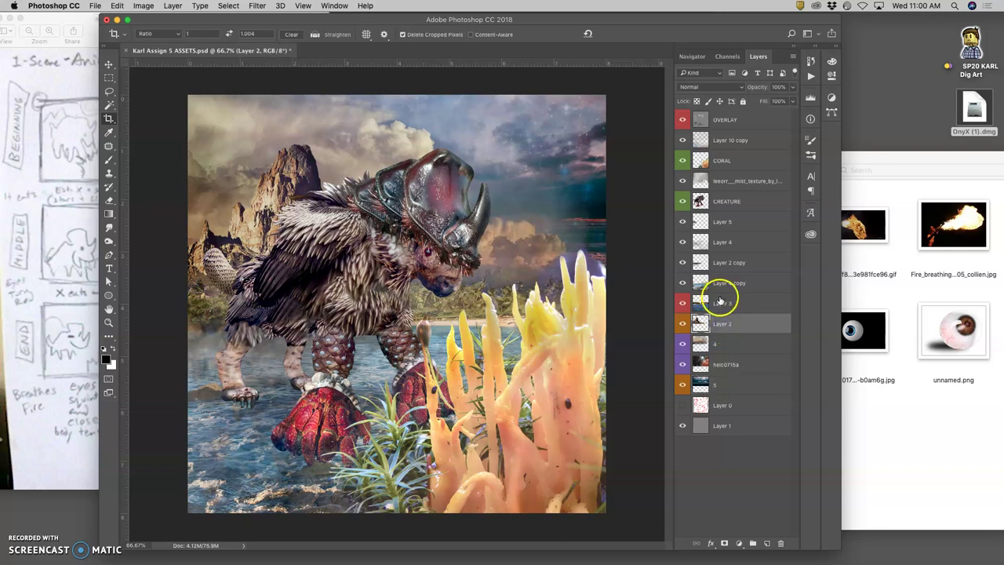
{"action": "left_click", "coordinate": [719, 303], "text": "shift"}
{"action": "left_click", "coordinate": [720, 284], "text": "shift"}
{"action": "left_click", "coordinate": [721, 263], "text": "shift"}
{"action": "left_click", "coordinate": [719, 226], "text": "shift"}
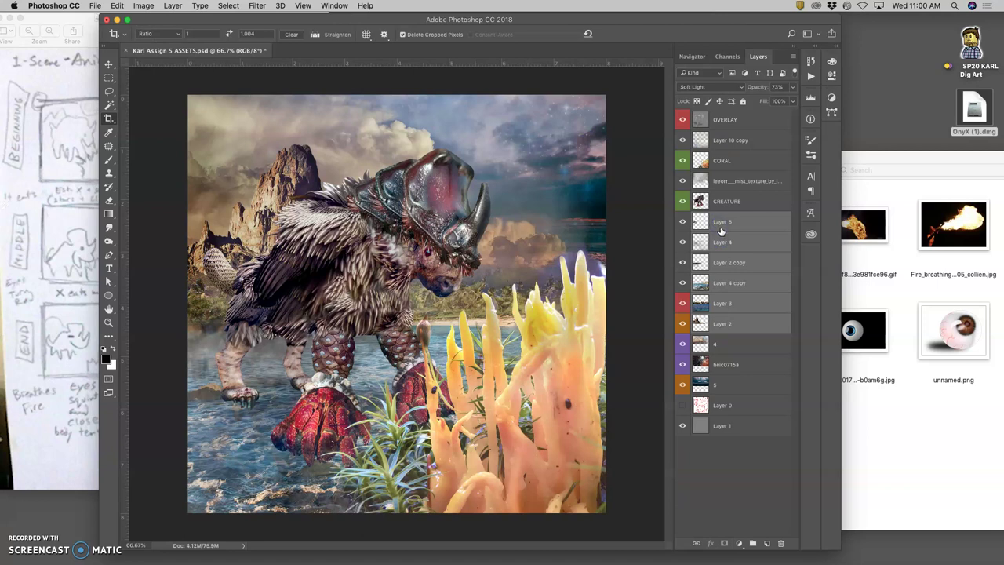
- Merge the six selected layers into Layer 5, checking it and re-applying the merge
{"action": "key", "text": "super+e"}
{"action": "left_click", "coordinate": [684, 224]}
{"action": "left_click", "coordinate": [684, 223]}
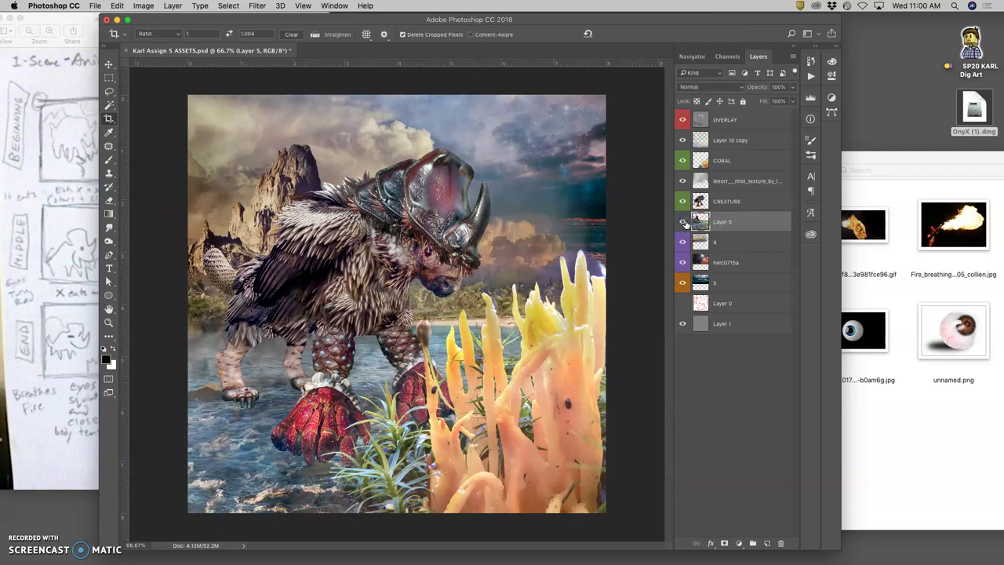
{"action": "key", "text": "super+z"}
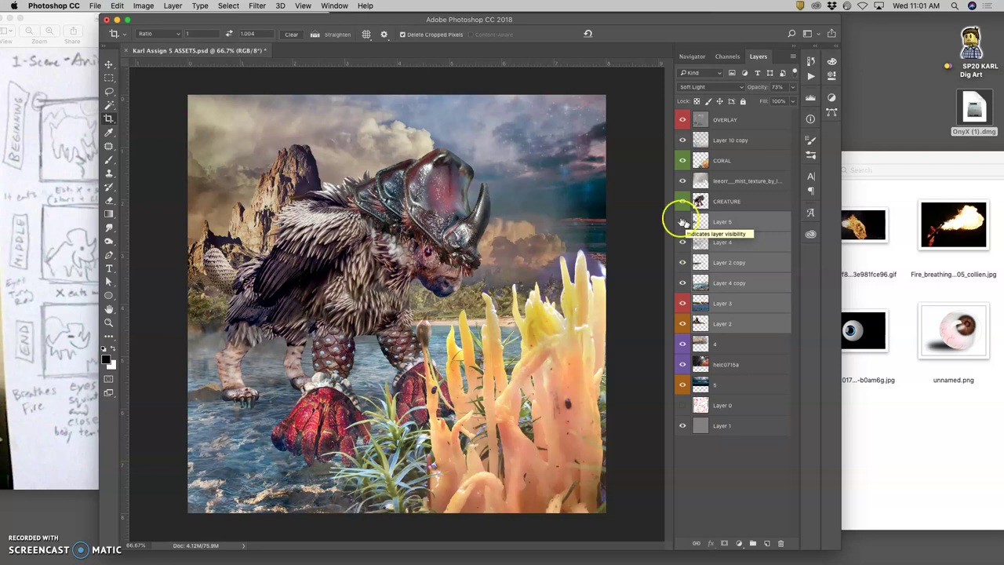
{"action": "key", "text": "super+e"}
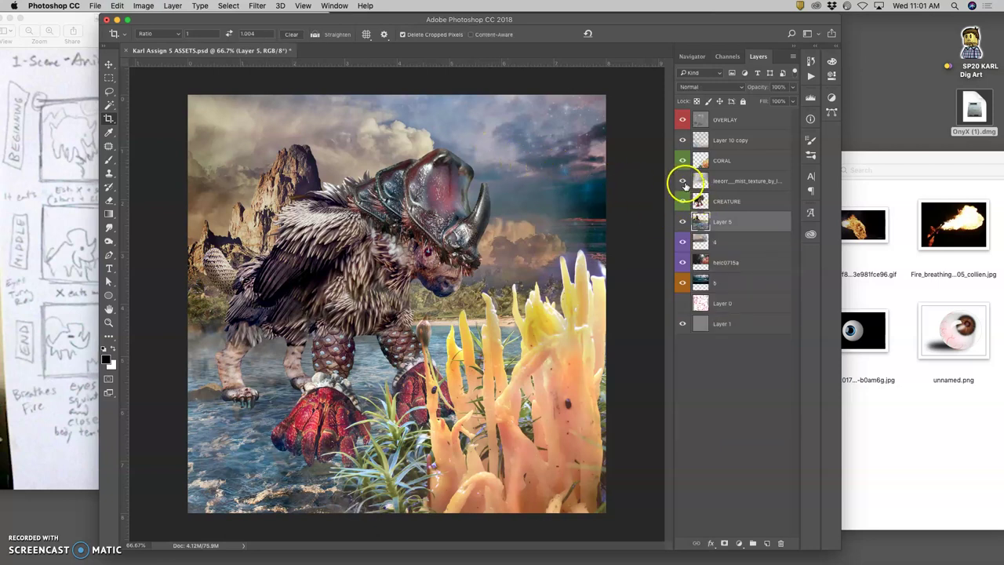
- Duplicate the mist texture layer and set the copy to Pin Light blending
{"action": "left_click", "coordinate": [684, 181]}
{"action": "left_click", "coordinate": [684, 182]}
{"action": "left_click", "coordinate": [720, 182]}
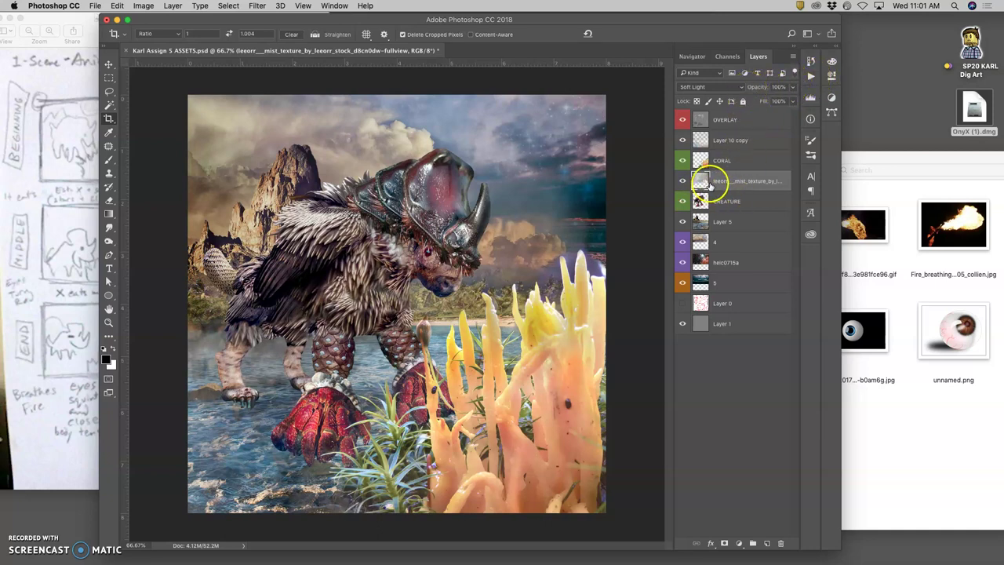
{"action": "key", "text": "super+j"}
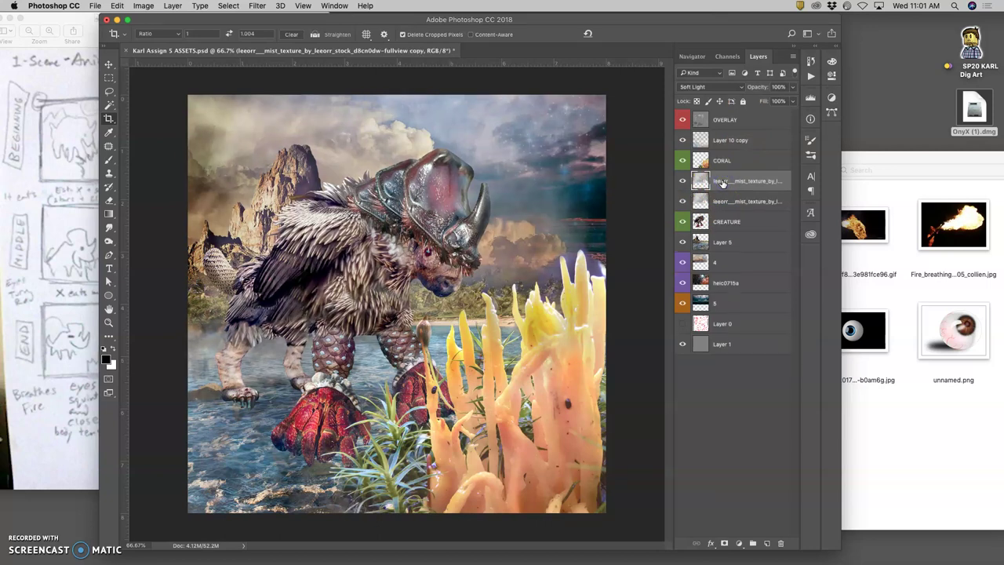
{"action": "left_click", "coordinate": [710, 86]}
{"action": "left_click", "coordinate": [703, 118]}
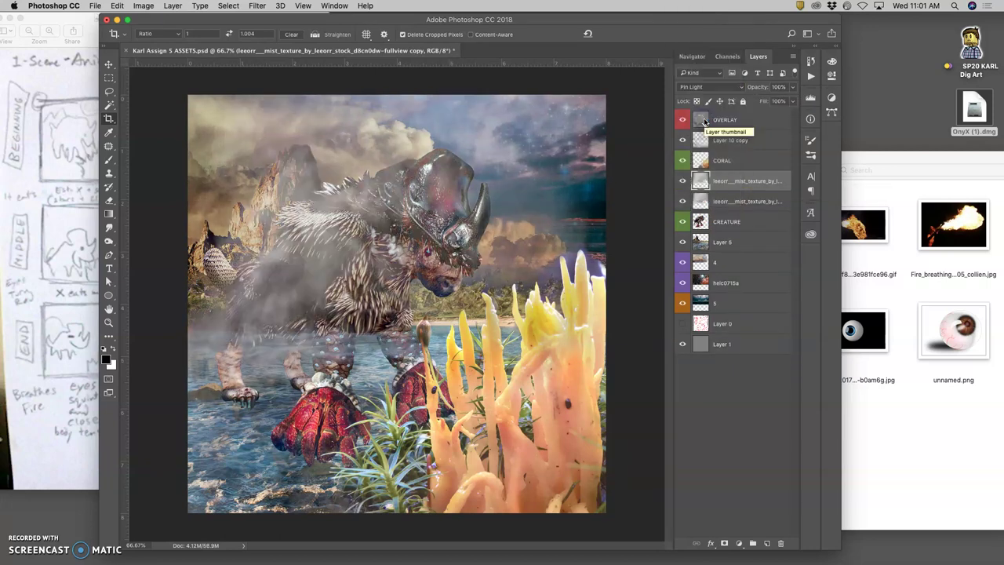
- Shift the mist copy up and left and scale it slightly with Free Transform
{"action": "left_click", "coordinate": [109, 63]}
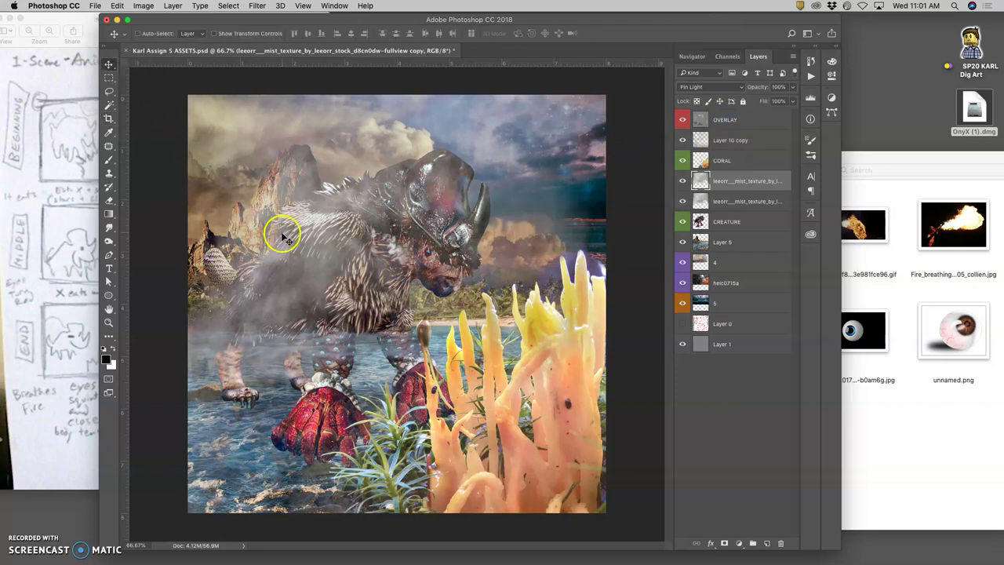
{"action": "left_click_drag", "start_coordinate": [284, 239], "coordinate": [251, 229]}
{"action": "key", "text": "ctrl+t"}
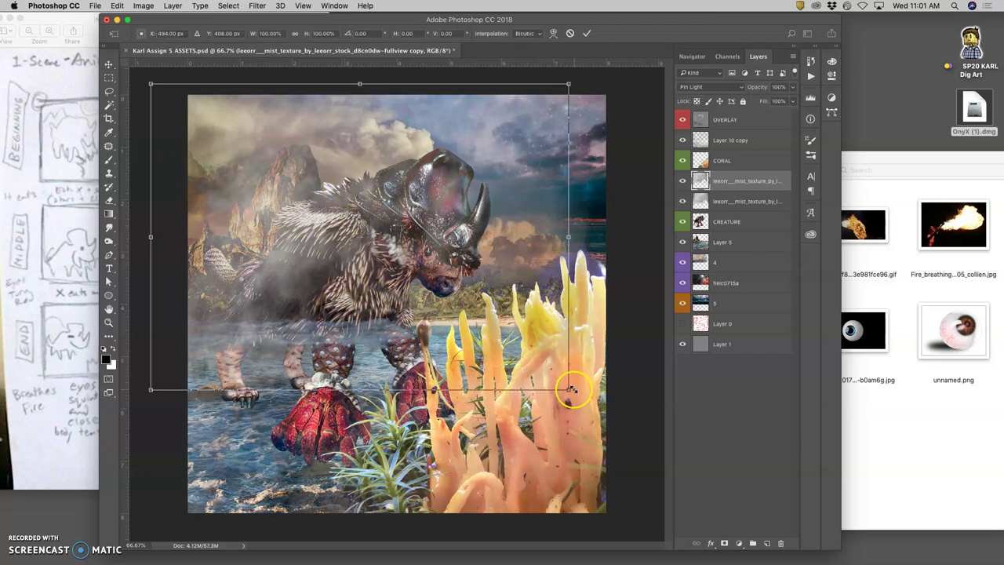
{"action": "left_click_drag", "start_coordinate": [570, 389], "coordinate": [569, 392]}
{"action": "key", "text": "Return"}
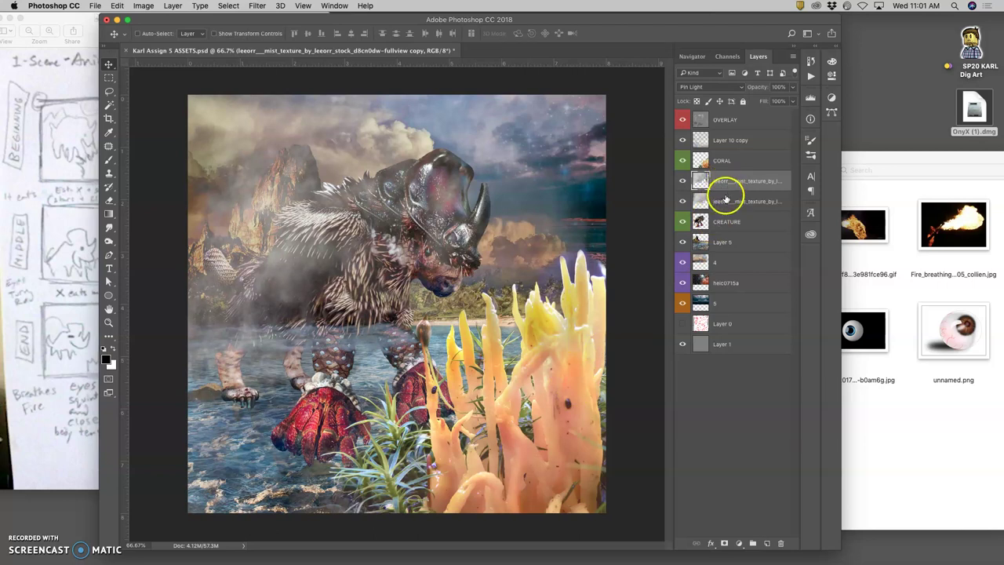
- Move both mist layers beneath CREATURE, trying and undoing a merge with Layer 5
{"action": "left_click", "coordinate": [724, 201], "text": "shift"}
{"action": "left_click_drag", "start_coordinate": [726, 181], "coordinate": [720, 233]}
{"action": "left_click", "coordinate": [726, 242], "text": "shift"}
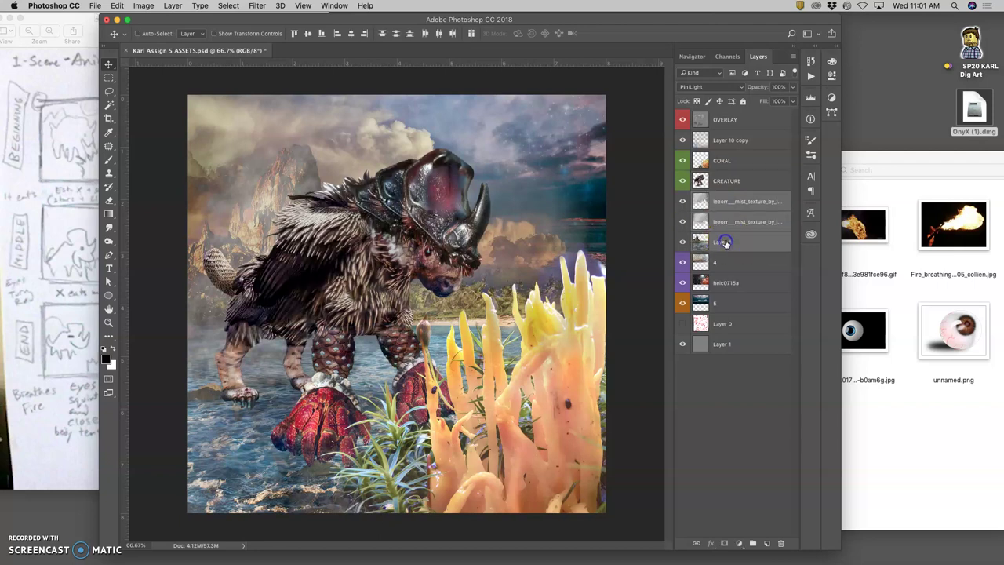
{"action": "key", "text": "super+e"}
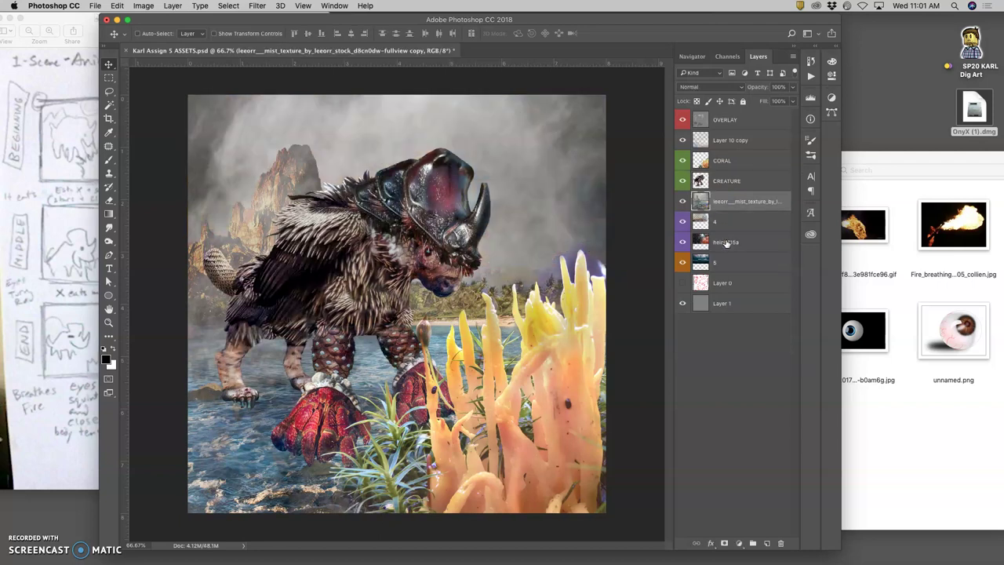
{"action": "key", "text": "super+z"}
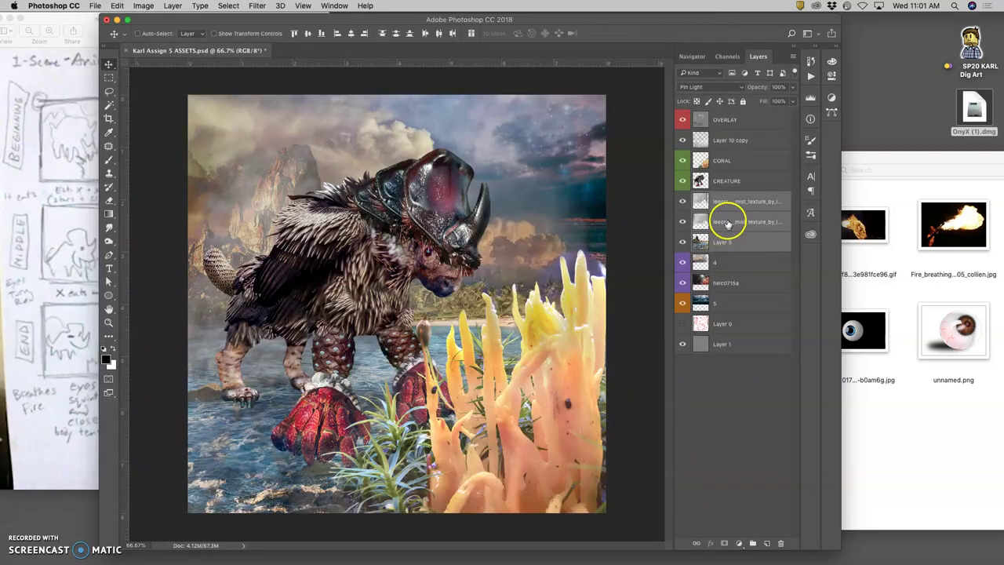
- Lower the upper mist copy's opacity to 58% after comparing it on and off
{"action": "left_click", "coordinate": [727, 221]}
{"action": "left_click", "coordinate": [682, 221]}
{"action": "left_click", "coordinate": [682, 221]}
{"action": "left_click", "coordinate": [683, 202]}
{"action": "left_click", "coordinate": [683, 202]}
{"action": "left_click", "coordinate": [717, 202]}
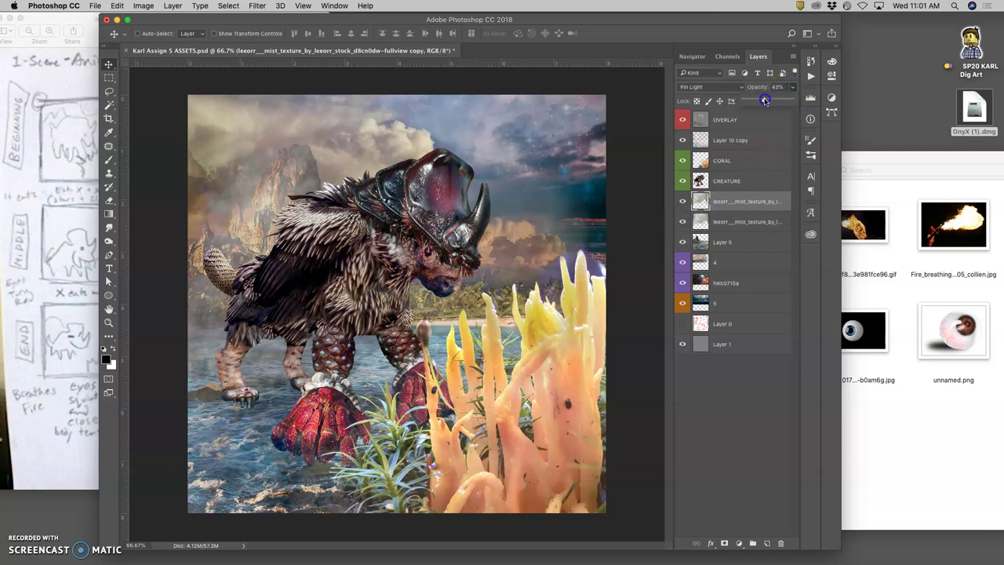
{"action": "left_click_drag", "start_coordinate": [764, 100], "coordinate": [772, 101]}
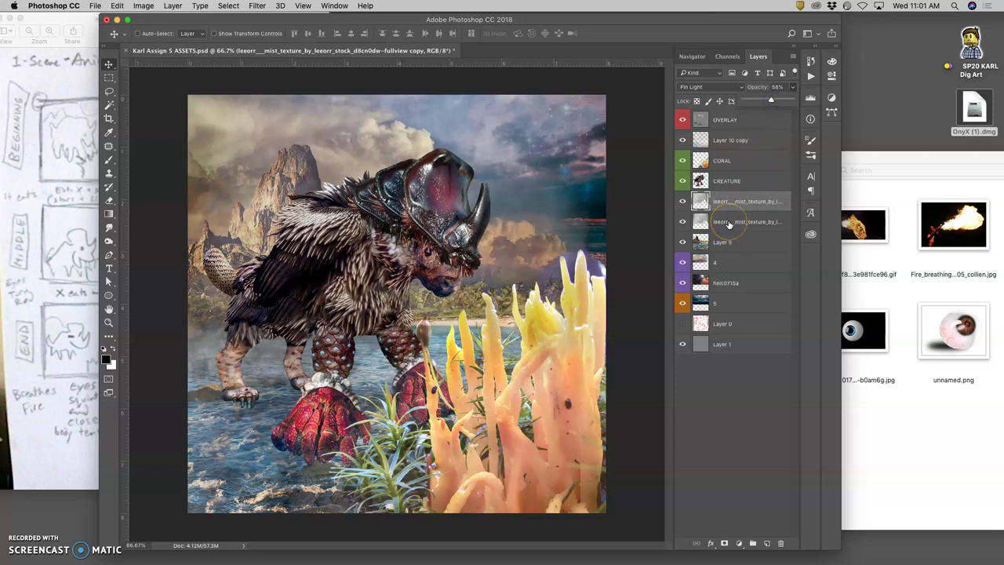
{"action": "left_click_drag", "start_coordinate": [729, 223], "coordinate": [722, 206]}
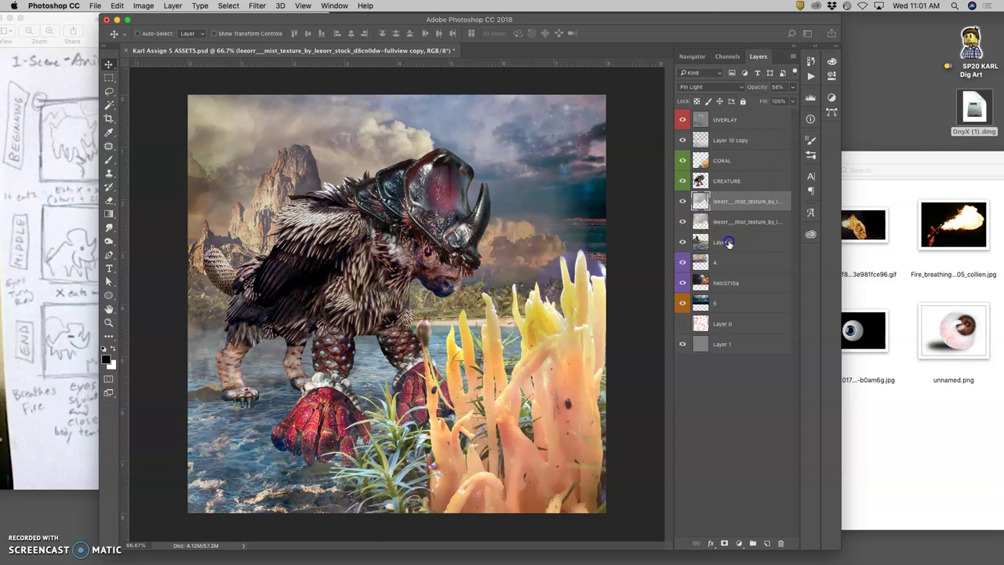
{"action": "left_click", "coordinate": [715, 238]}
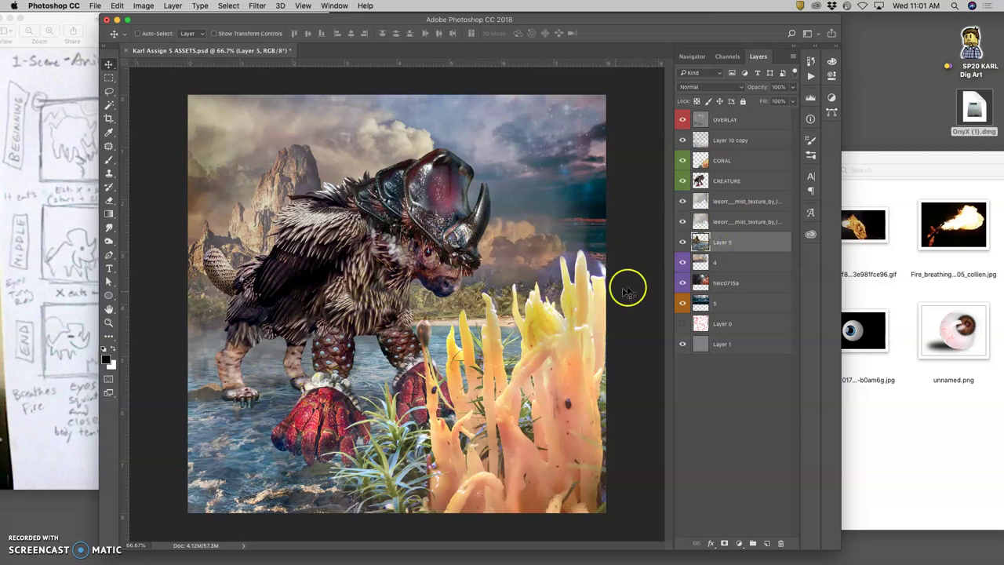
- Set up Clone Stamp on Layer 10 copy sampling Current Layer with a 130 px brush
{"action": "left_click", "coordinate": [682, 140]}
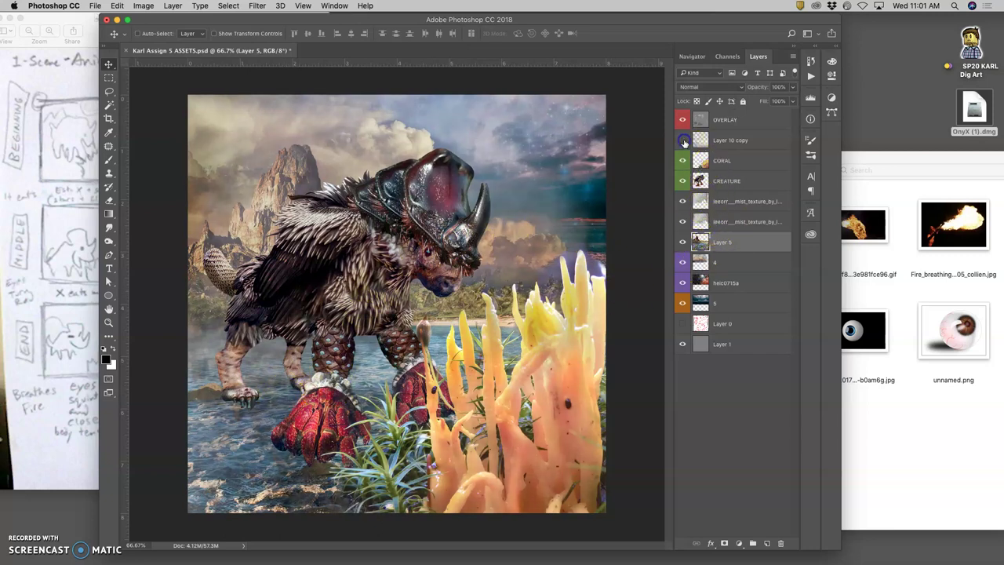
{"action": "left_click", "coordinate": [682, 139]}
{"action": "left_click", "coordinate": [720, 144]}
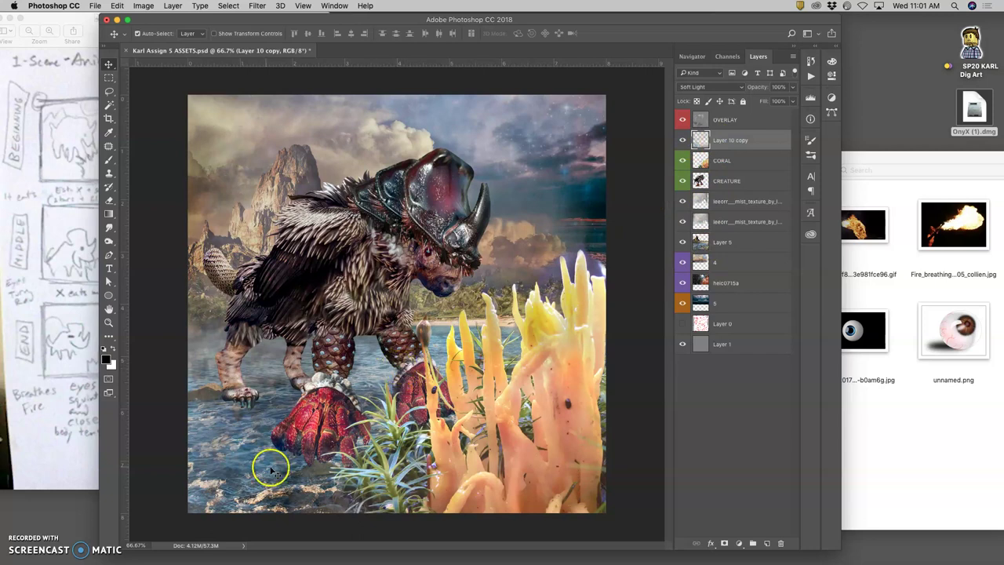
{"action": "left_click", "coordinate": [109, 91]}
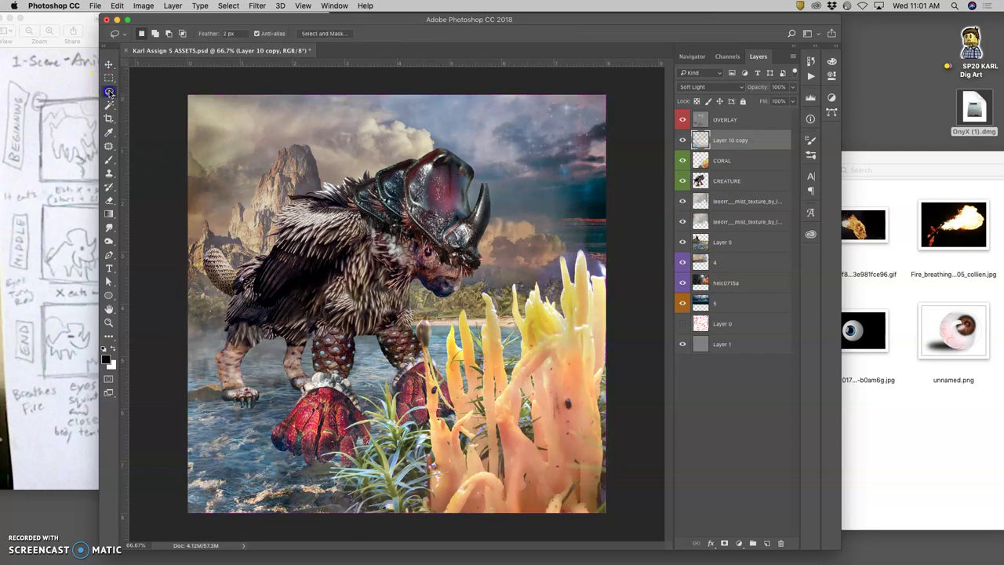
{"action": "left_click", "coordinate": [110, 173]}
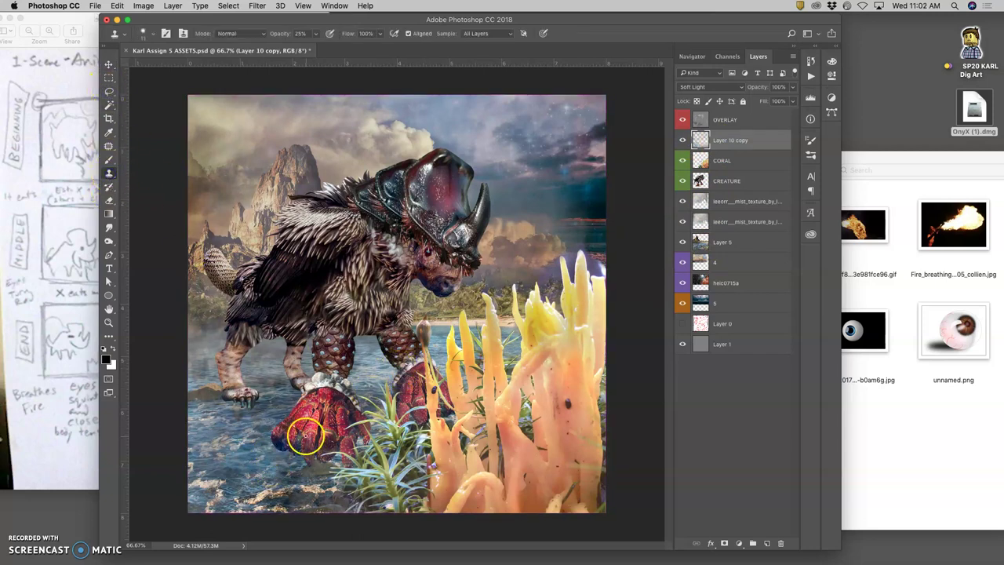
{"action": "left_click", "coordinate": [487, 33]}
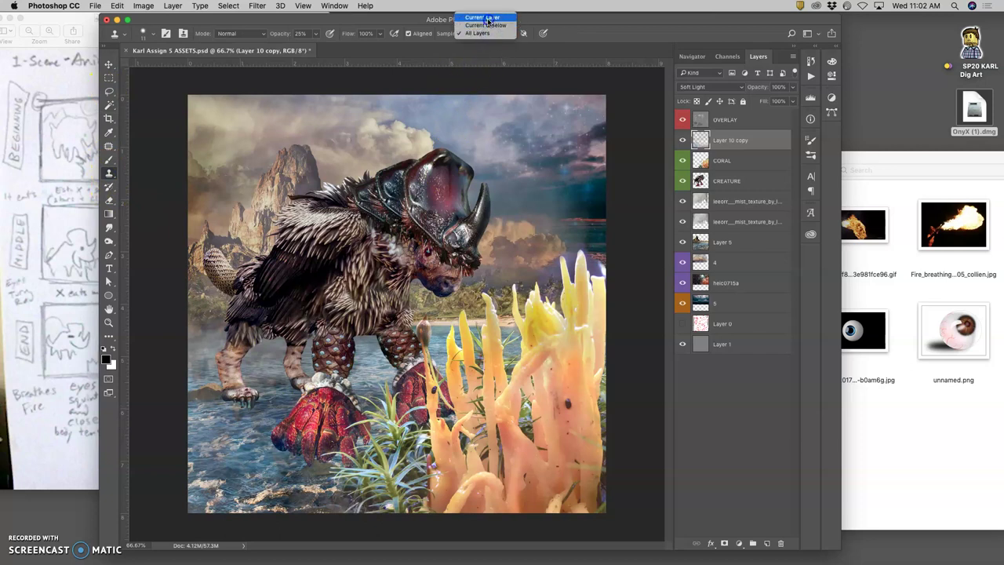
{"action": "left_click", "coordinate": [484, 16]}
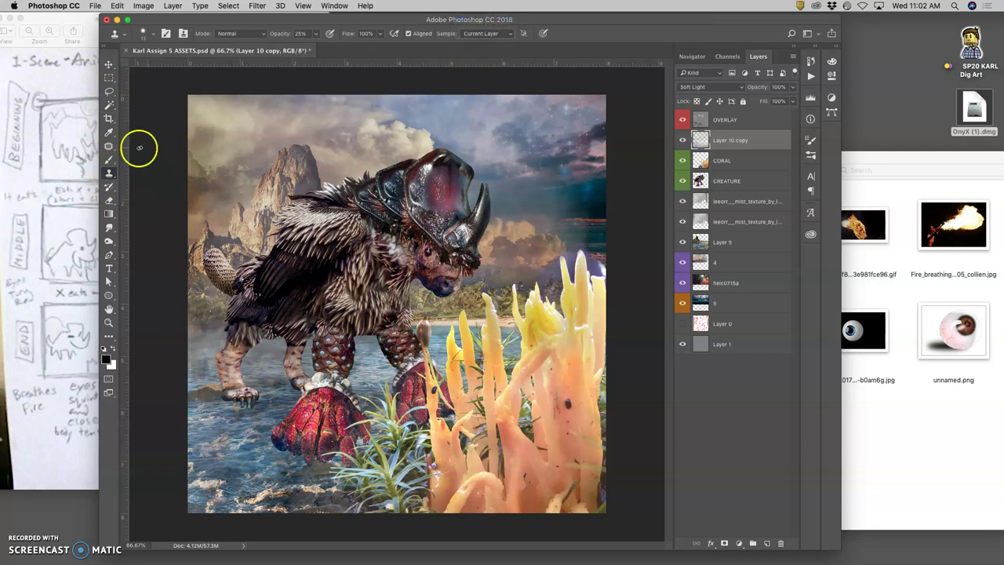
{"action": "left_click", "coordinate": [155, 35]}
{"action": "left_click_drag", "start_coordinate": [189, 64], "coordinate": [195, 66]}
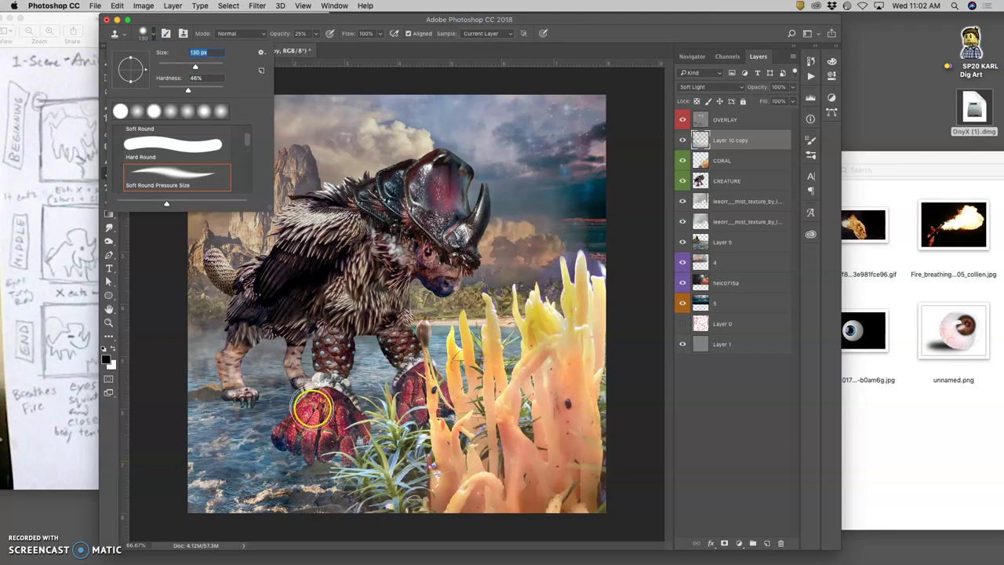
{"action": "left_click", "coordinate": [296, 473]}
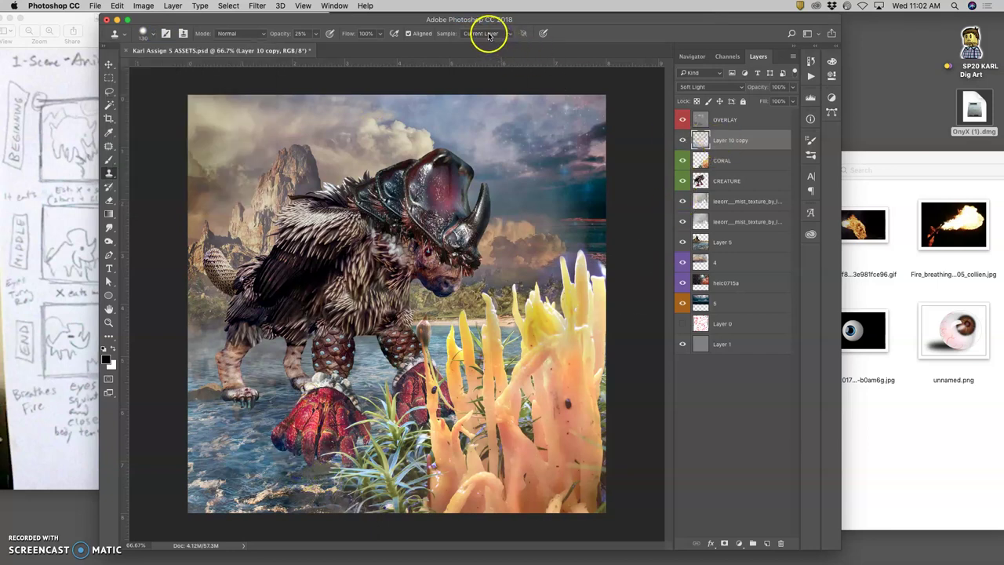
- Clone smoother water beside the creature's claw at 62% opacity
{"action": "left_click", "coordinate": [233, 402]}
{"action": "left_click_drag", "start_coordinate": [233, 403], "coordinate": [236, 400]}
{"action": "key", "text": "super+z"}
{"action": "left_click", "coordinate": [316, 34]}
{"action": "left_click_drag", "start_coordinate": [331, 47], "coordinate": [334, 47]}
{"action": "mouse_move", "coordinate": [256, 403]}
{"action": "left_mouse_down"}
{"action": "mouse_move", "coordinate": [230, 410]}
{"action": "mouse_move", "coordinate": [280, 410]}
{"action": "mouse_move", "coordinate": [269, 399]}
{"action": "mouse_move", "coordinate": [365, 424]}
{"action": "mouse_move", "coordinate": [242, 403]}
{"action": "left_mouse_up"}
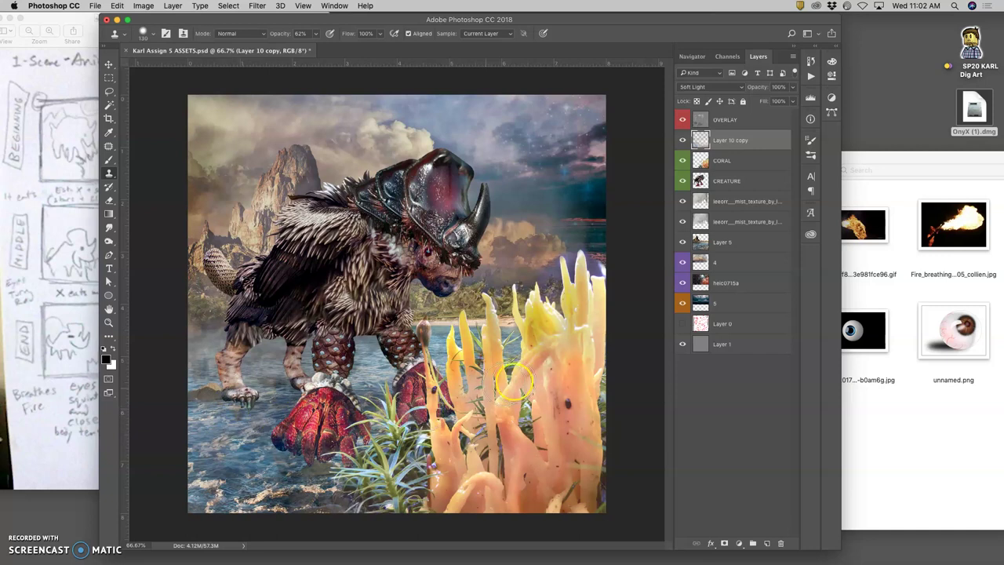
- Toggle Layer 0 and Layer 10 copy to compare the cloned result
{"action": "left_click", "coordinate": [683, 323]}
{"action": "left_click", "coordinate": [682, 140]}
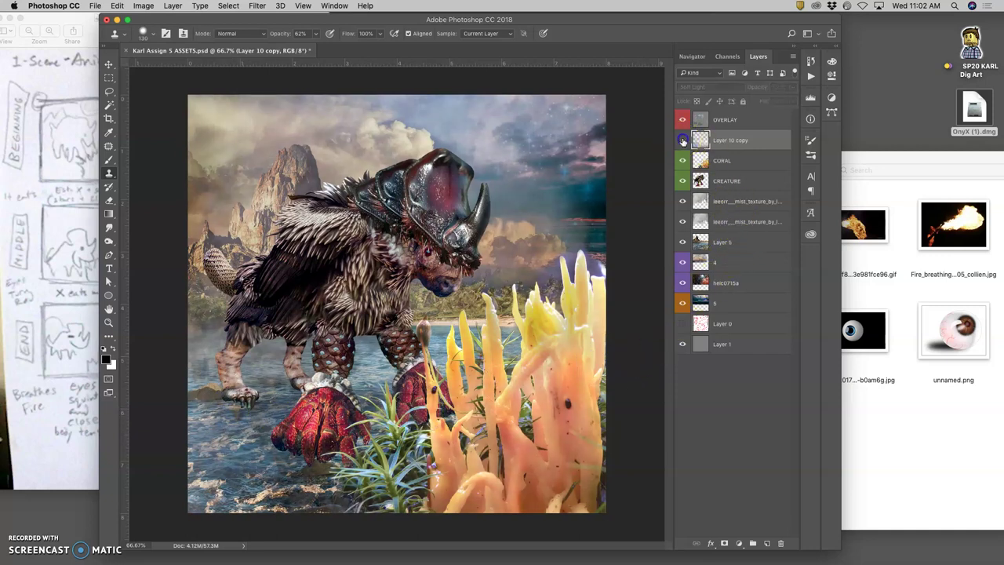
{"action": "left_click", "coordinate": [682, 140]}
{"action": "left_click", "coordinate": [683, 139]}
{"action": "left_click", "coordinate": [683, 139]}
{"action": "left_click", "coordinate": [682, 140]}
{"action": "left_click", "coordinate": [682, 139]}
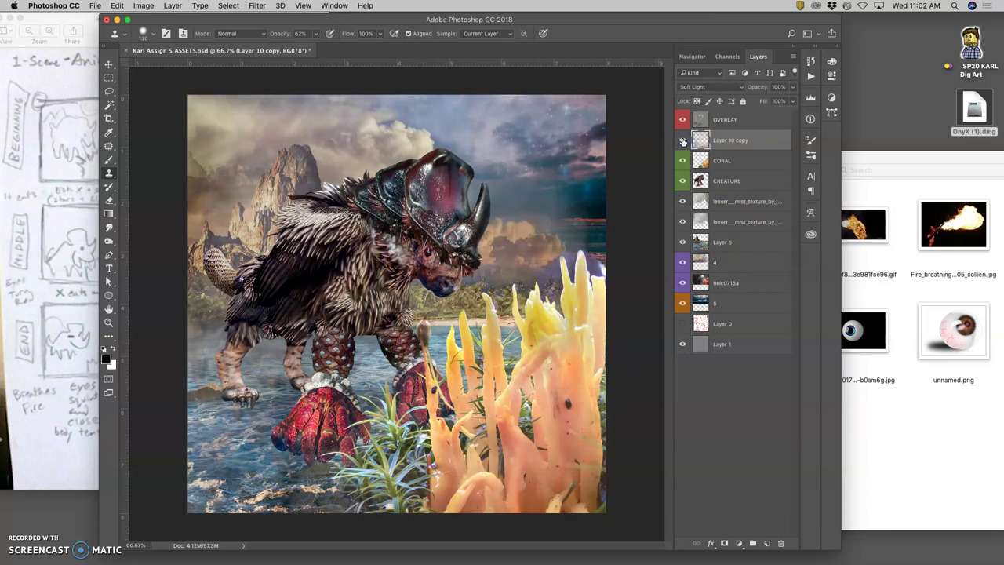
- Try Dodge on the OVERLAY layer, undo it, and zoom out to 50%
{"action": "left_click", "coordinate": [727, 119]}
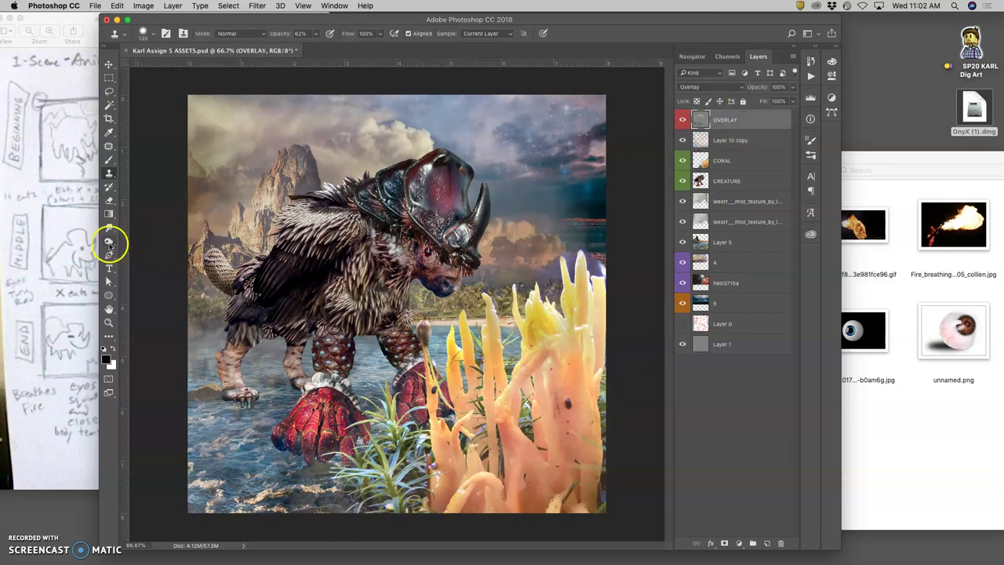
{"action": "left_click", "coordinate": [109, 243]}
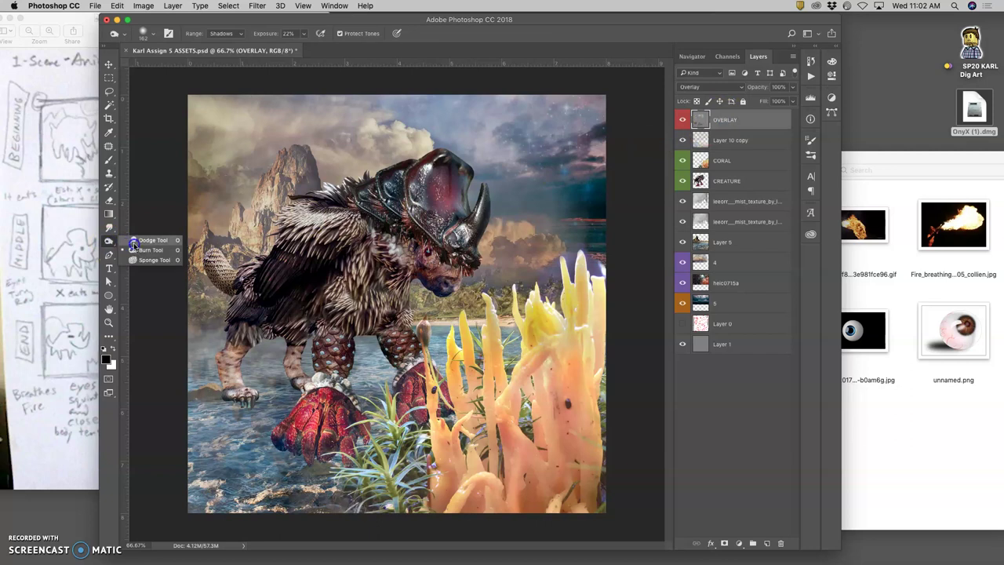
{"action": "left_click", "coordinate": [137, 241]}
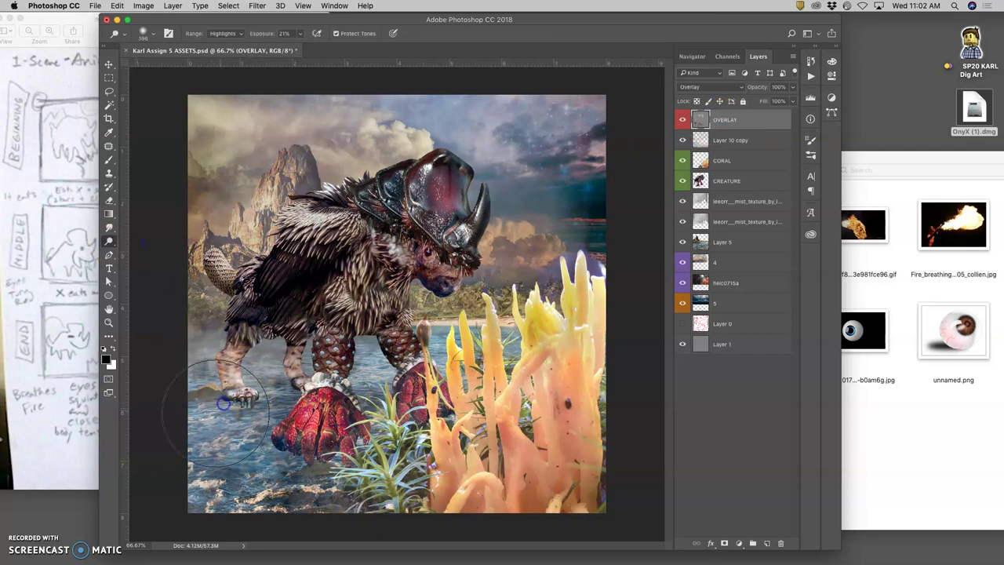
{"action": "key", "text": "super+z"}
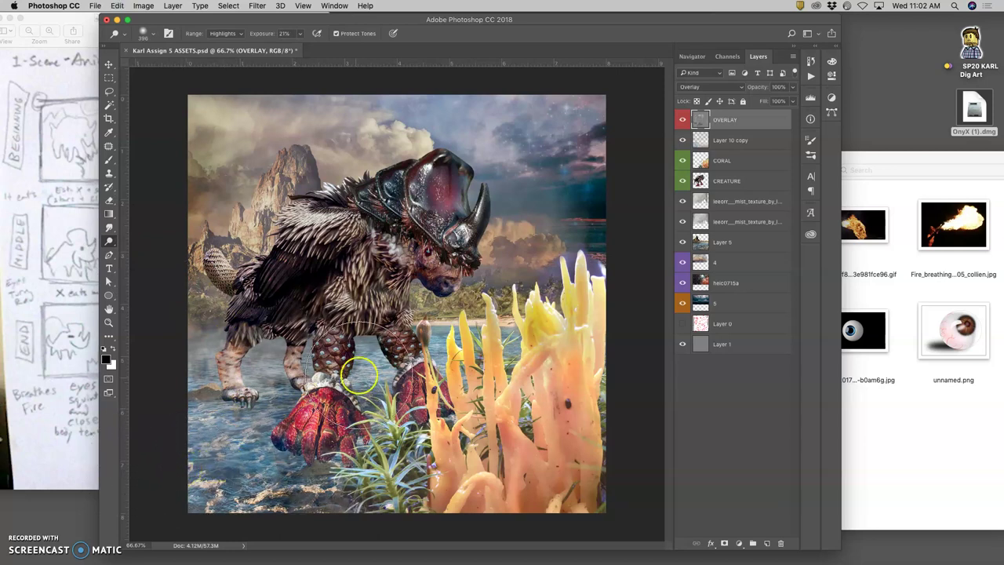
{"action": "key", "text": "super+minus"}
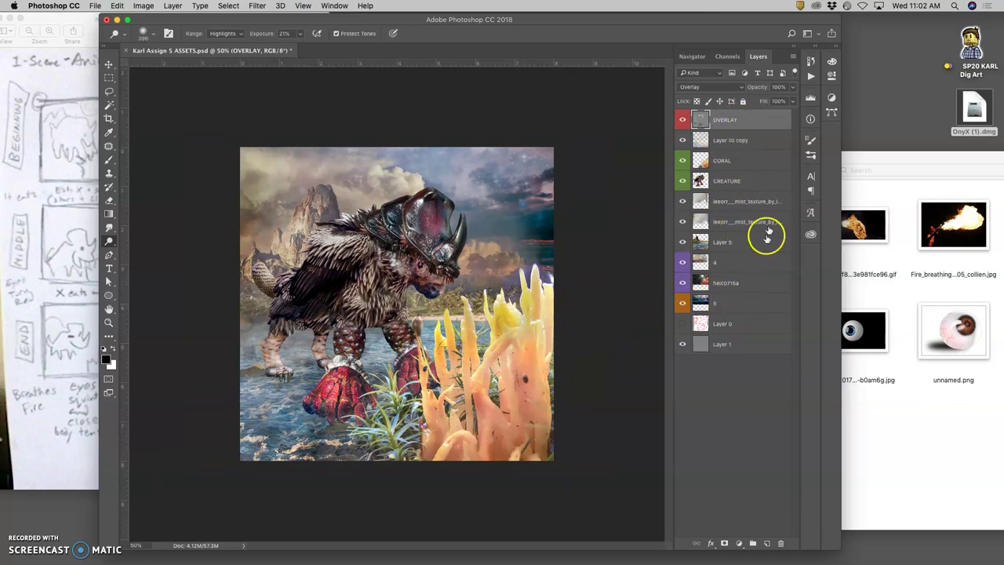
- Group both mist texture layers and Layer 5 into Group 1
{"action": "left_click", "coordinate": [627, 377]}
{"action": "left_click", "coordinate": [601, 274]}
{"action": "left_click_drag", "start_coordinate": [733, 302], "coordinate": [702, 310]}
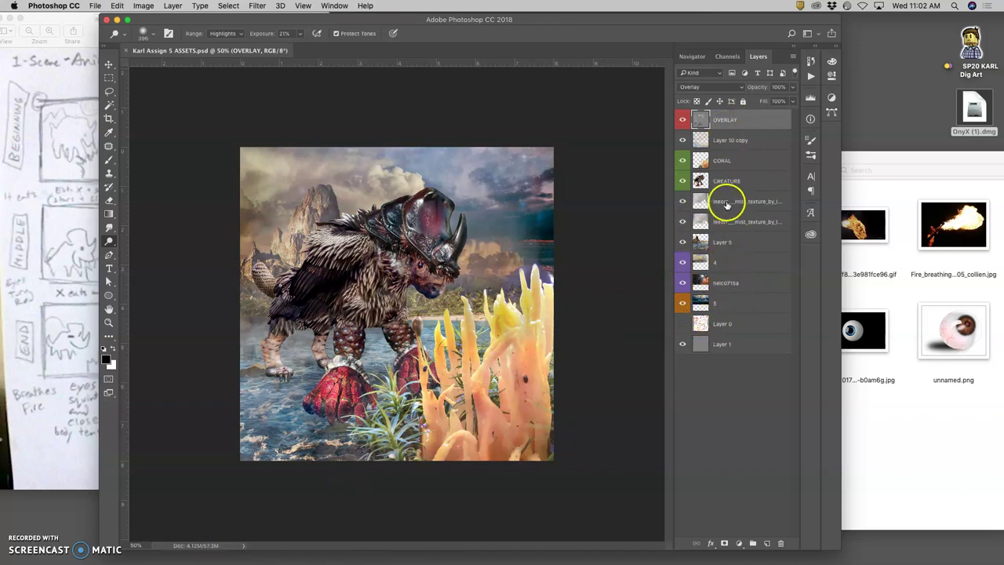
{"action": "left_click", "coordinate": [684, 201]}
{"action": "left_click", "coordinate": [683, 202]}
{"action": "left_click", "coordinate": [730, 201]}
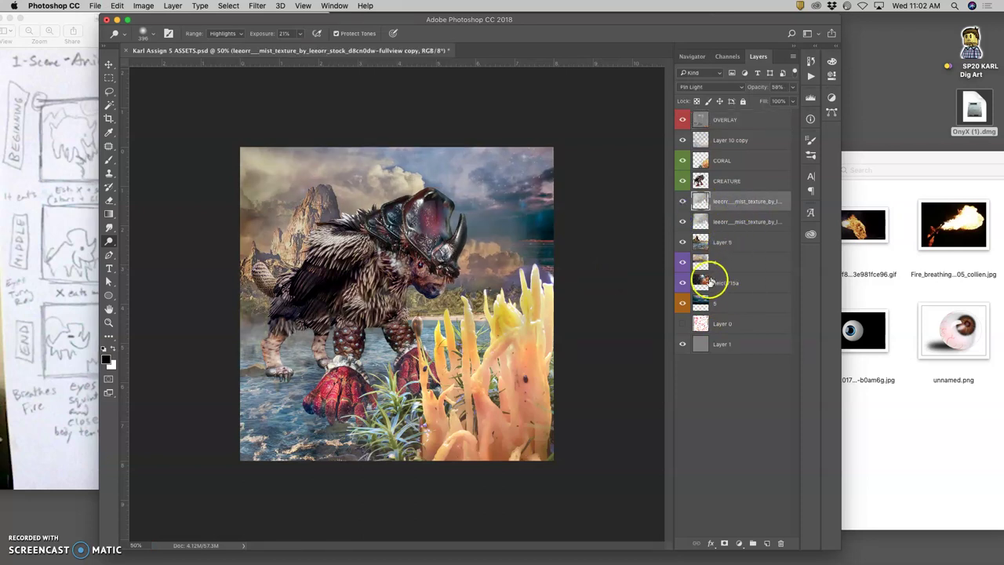
{"action": "left_click", "coordinate": [729, 243], "text": "shift"}
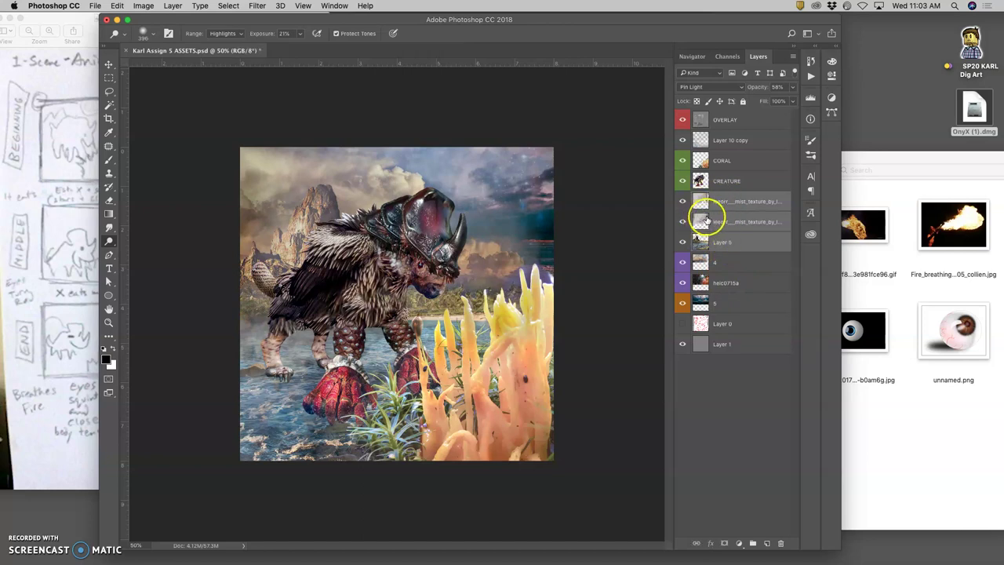
{"action": "left_click", "coordinate": [752, 543]}
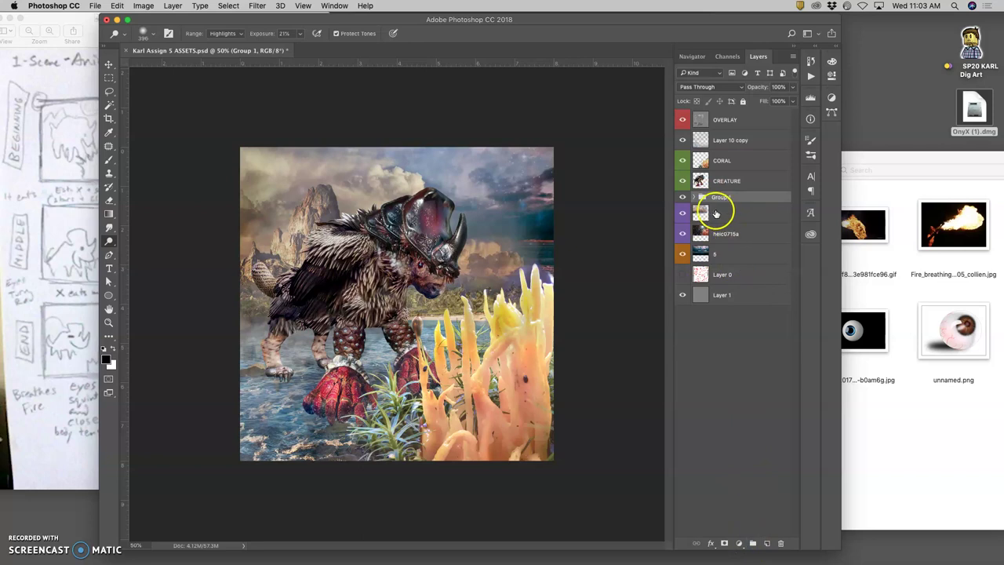
- Lock Group 1 completely with Lock All
{"action": "right_click", "coordinate": [683, 197]}
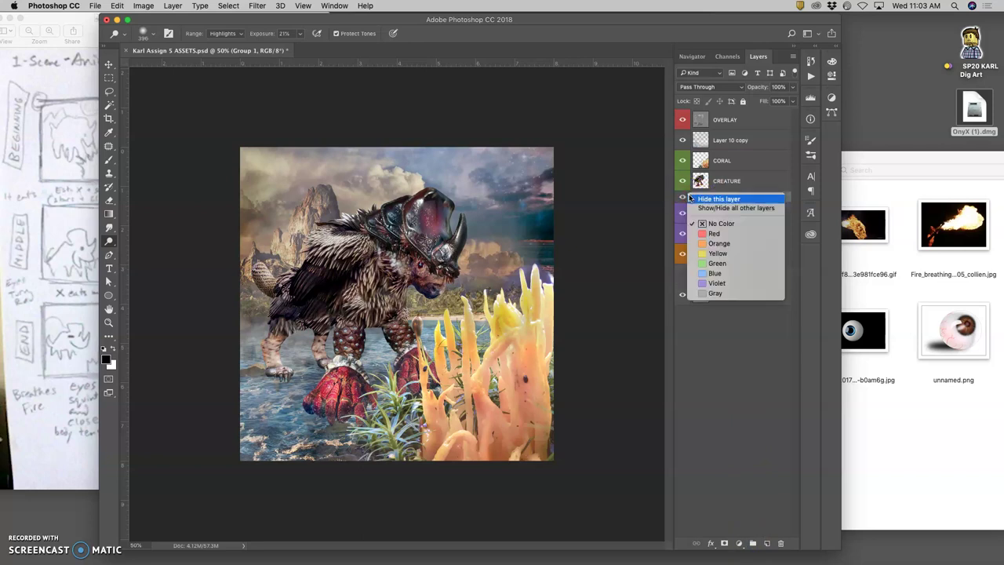
{"action": "left_click", "coordinate": [742, 101]}
{"action": "left_click", "coordinate": [742, 101]}
{"action": "left_click", "coordinate": [683, 198]}
{"action": "left_click", "coordinate": [683, 197]}
- Check sky layers 4, heic0715a and 5, then lock layer 5 completely
{"action": "left_click", "coordinate": [683, 213]}
{"action": "left_click", "coordinate": [684, 214]}
{"action": "left_click", "coordinate": [714, 215]}
{"action": "left_click_drag", "start_coordinate": [714, 217], "coordinate": [689, 231]}
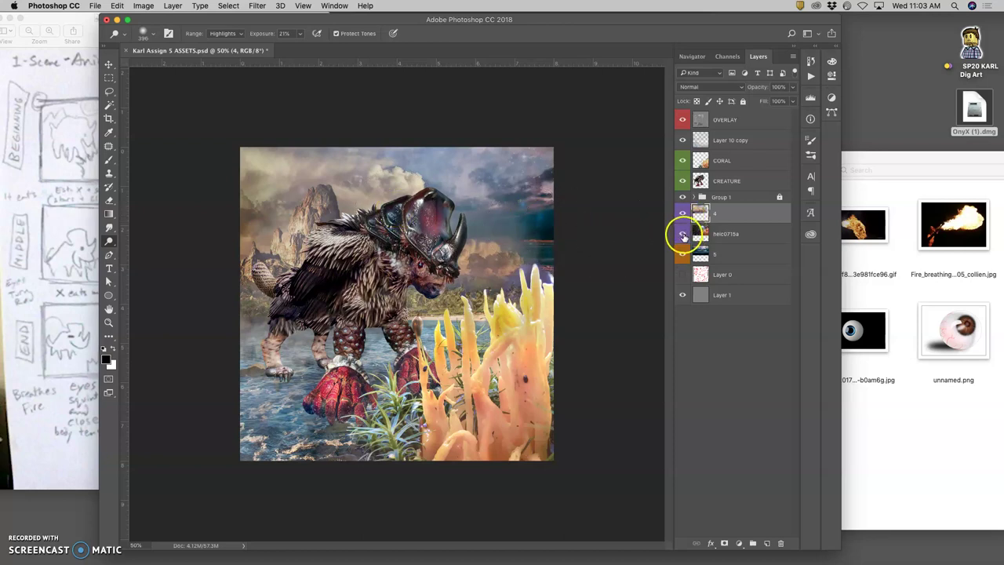
{"action": "left_click", "coordinate": [684, 233]}
{"action": "left_click", "coordinate": [683, 233]}
{"action": "left_click", "coordinate": [682, 255]}
{"action": "left_click", "coordinate": [682, 255]}
{"action": "left_click", "coordinate": [728, 253]}
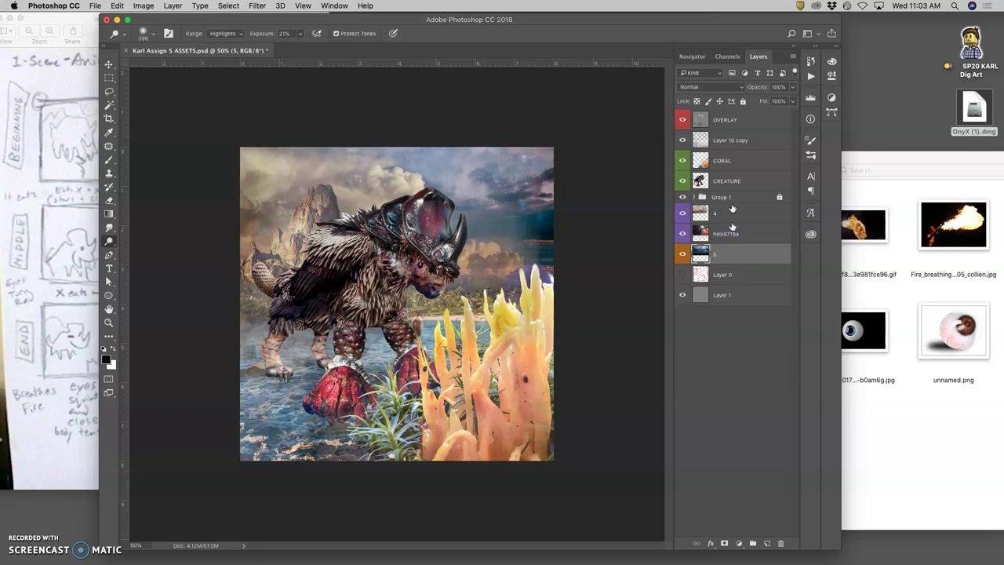
{"action": "left_click", "coordinate": [742, 100]}
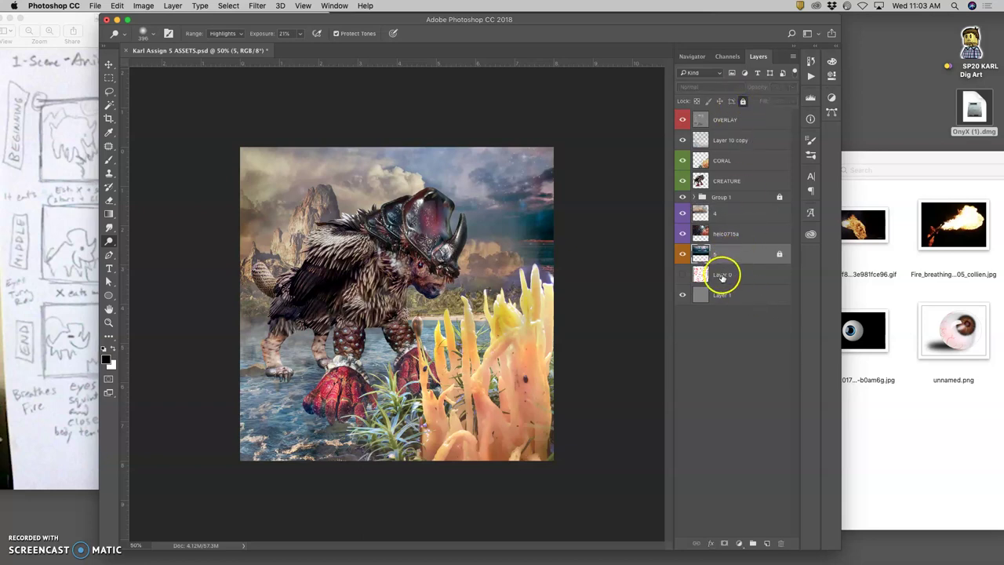
- Delete Layer 0 and Layer 1
{"action": "left_click", "coordinate": [721, 276]}
{"action": "key", "text": "Delete"}
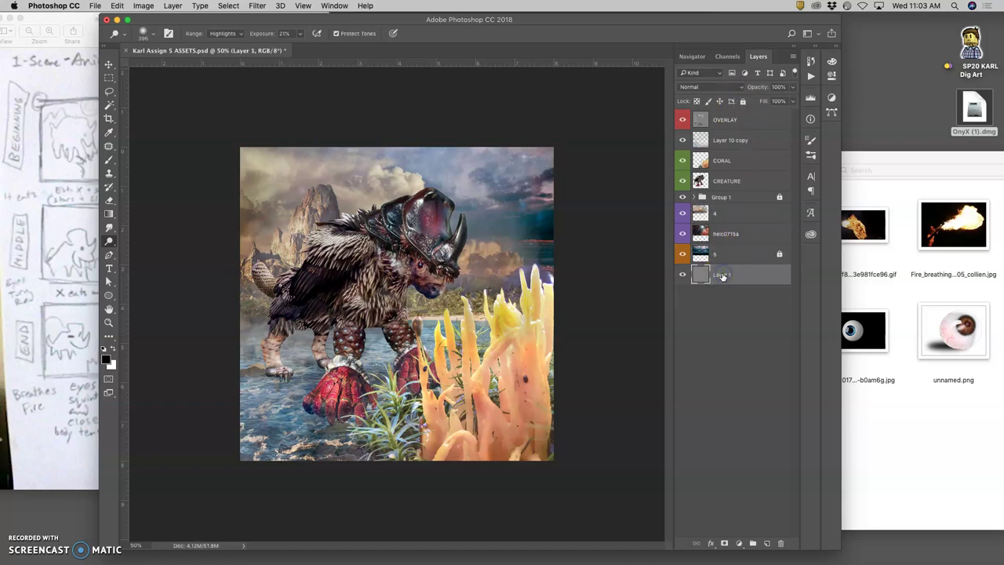
{"action": "key", "text": "Delete"}
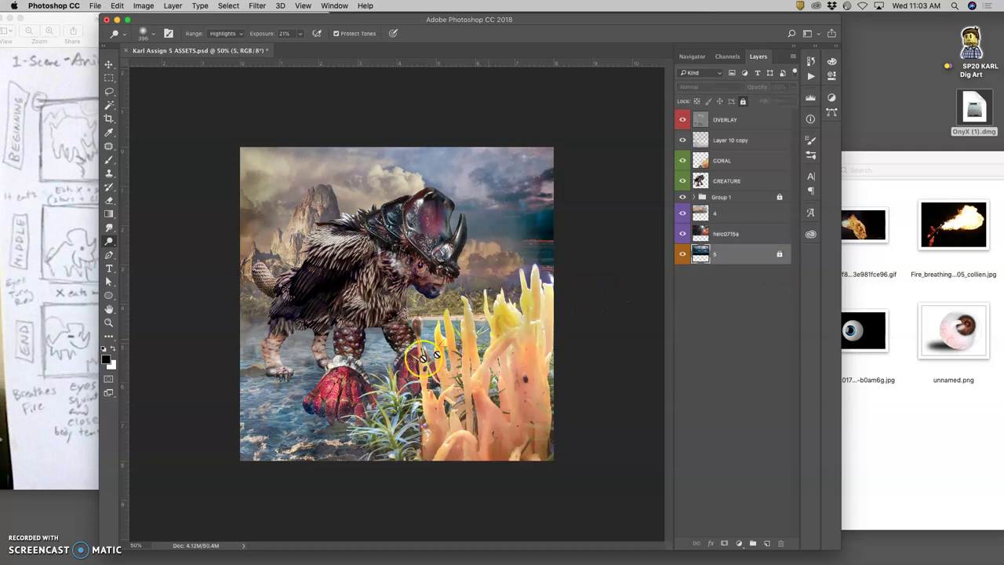
- Give Layer 10 copy a violet label
{"action": "left_click", "coordinate": [682, 139]}
{"action": "left_click", "coordinate": [683, 140]}
{"action": "right_click", "coordinate": [686, 139]}
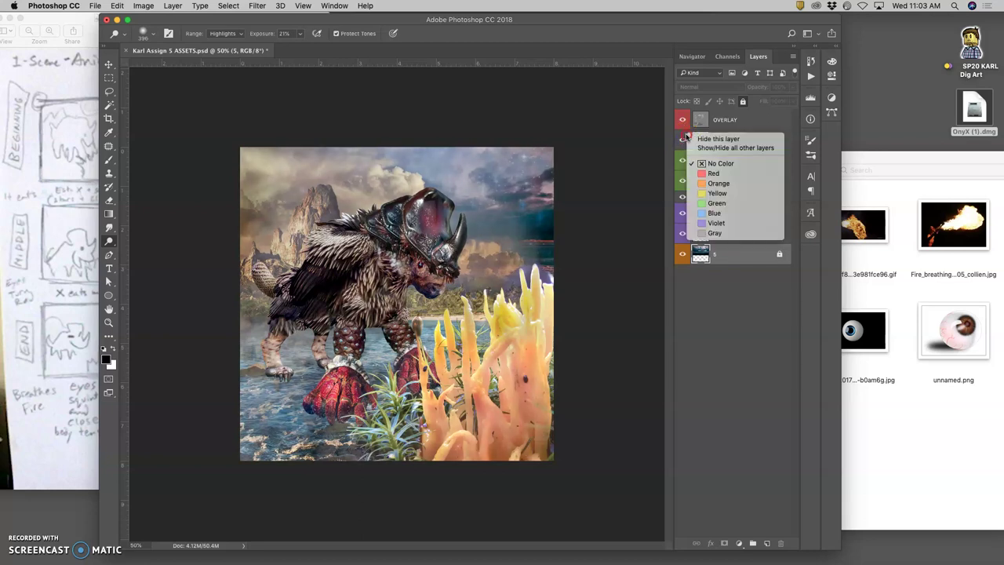
{"action": "left_click", "coordinate": [723, 222]}
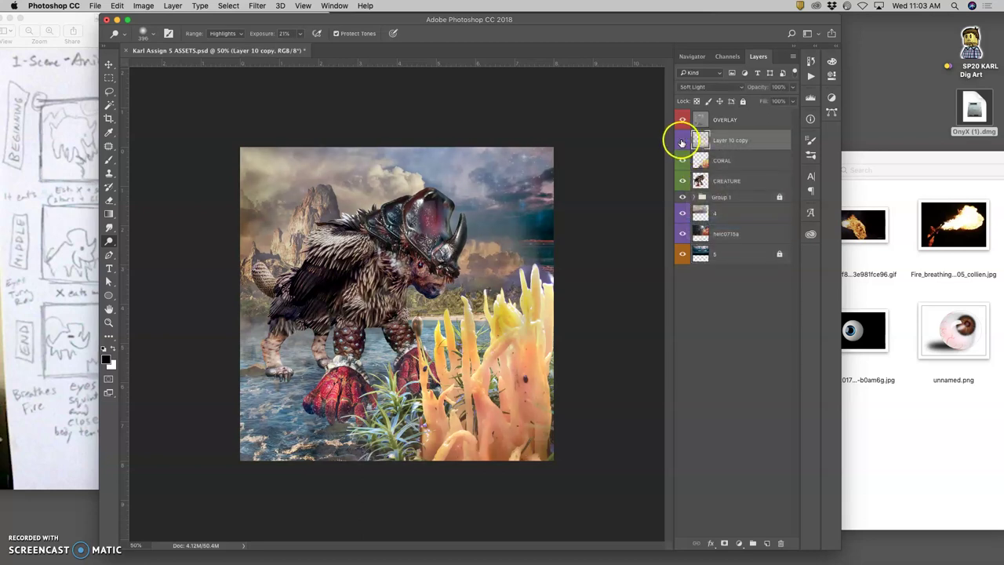
{"action": "left_click", "coordinate": [682, 141]}
{"action": "left_click", "coordinate": [682, 141]}
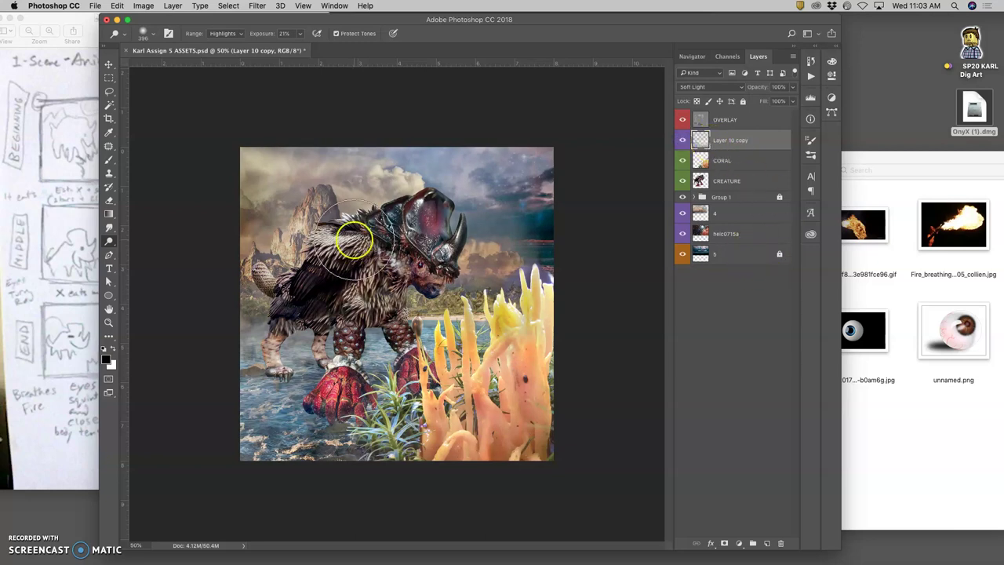
- Glance at the storyboard sketch, then save the composite document
{"action": "left_click", "coordinate": [62, 156]}
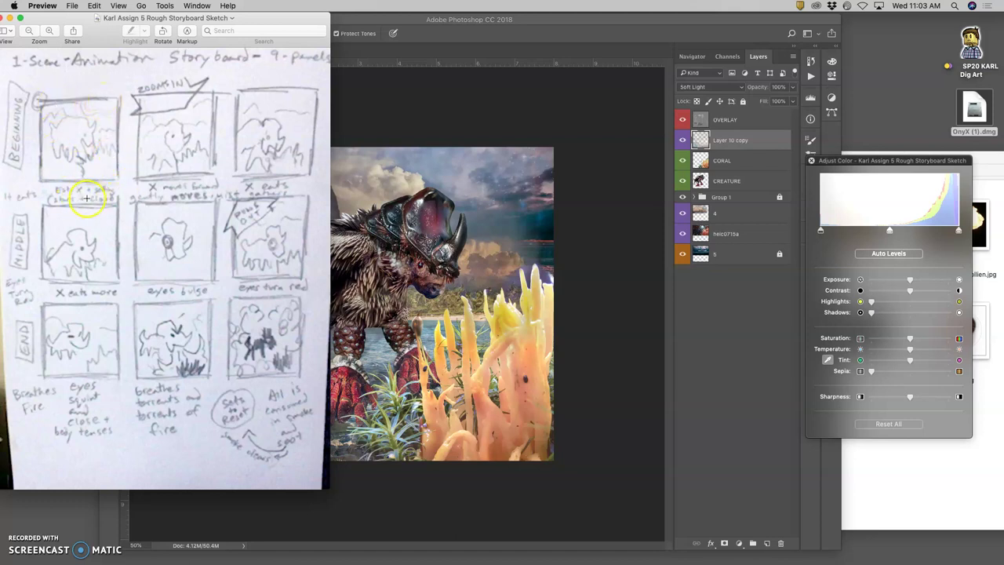
{"action": "left_click", "coordinate": [620, 217]}
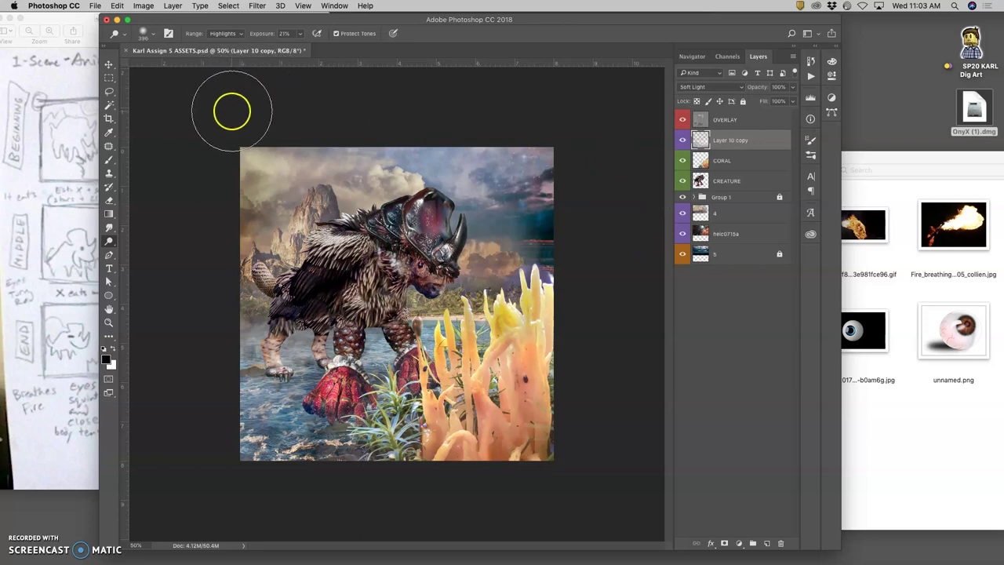
{"action": "key", "text": "super+s"}
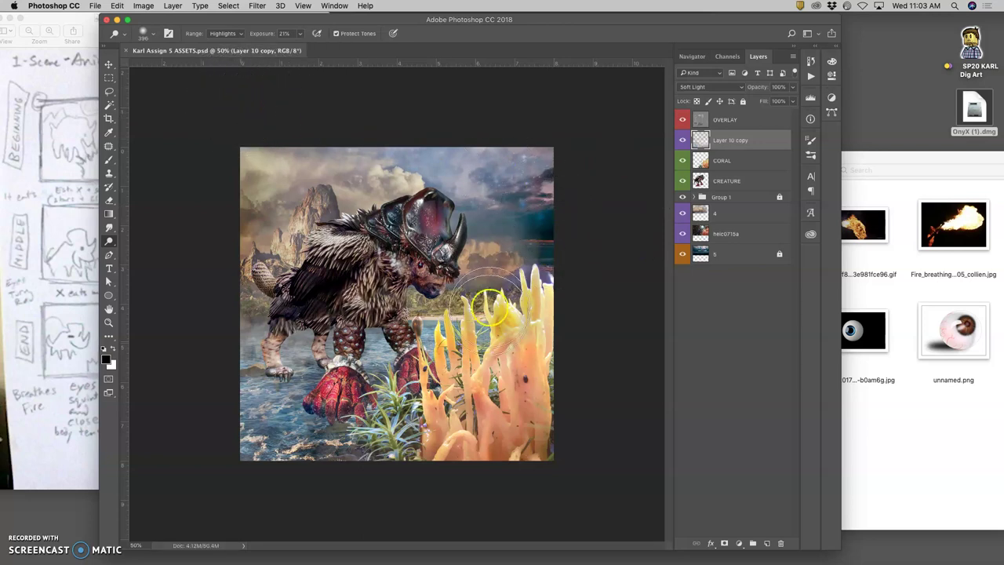
- Resize the composite proportionally to 8 × 8 inches at 150 pixels/inch via Image Size
{"action": "left_click", "coordinate": [144, 6]}
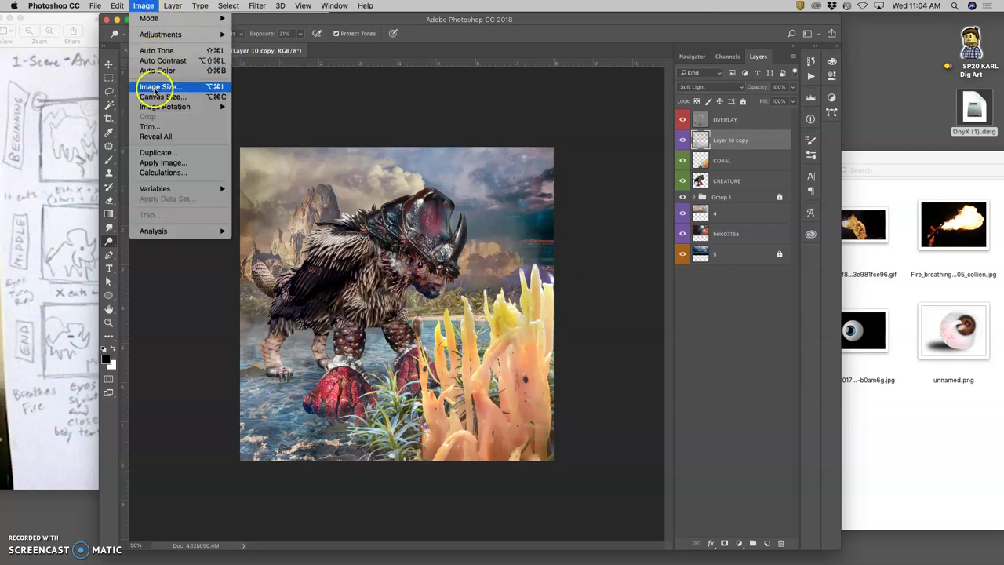
{"action": "left_click", "coordinate": [157, 88]}
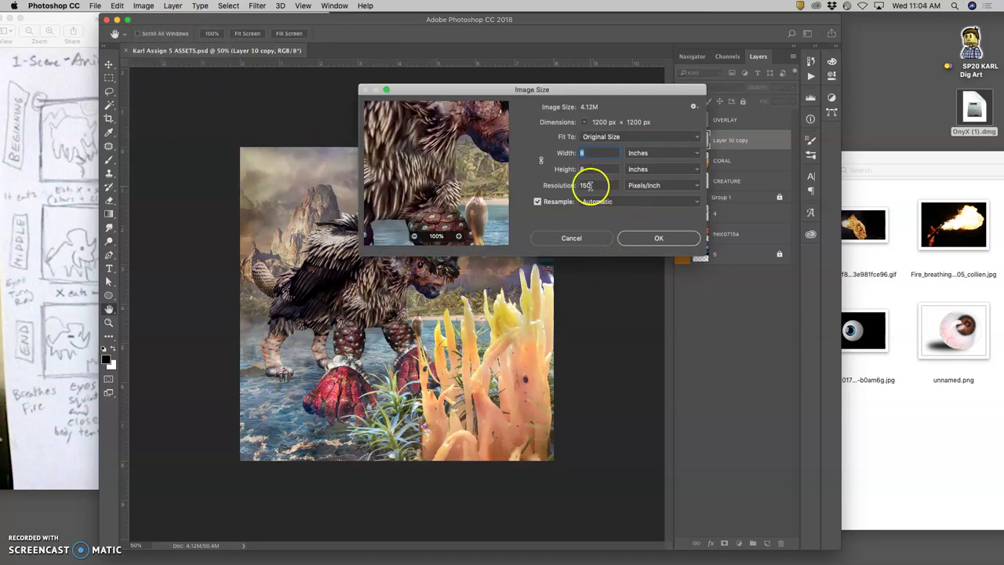
{"action": "left_click", "coordinate": [541, 162]}
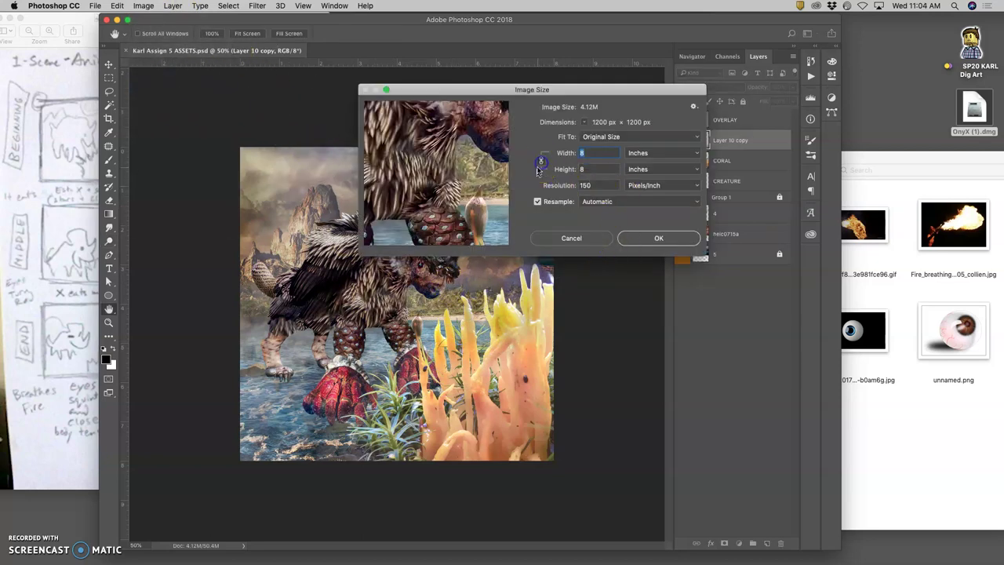
{"action": "left_click", "coordinate": [653, 237]}
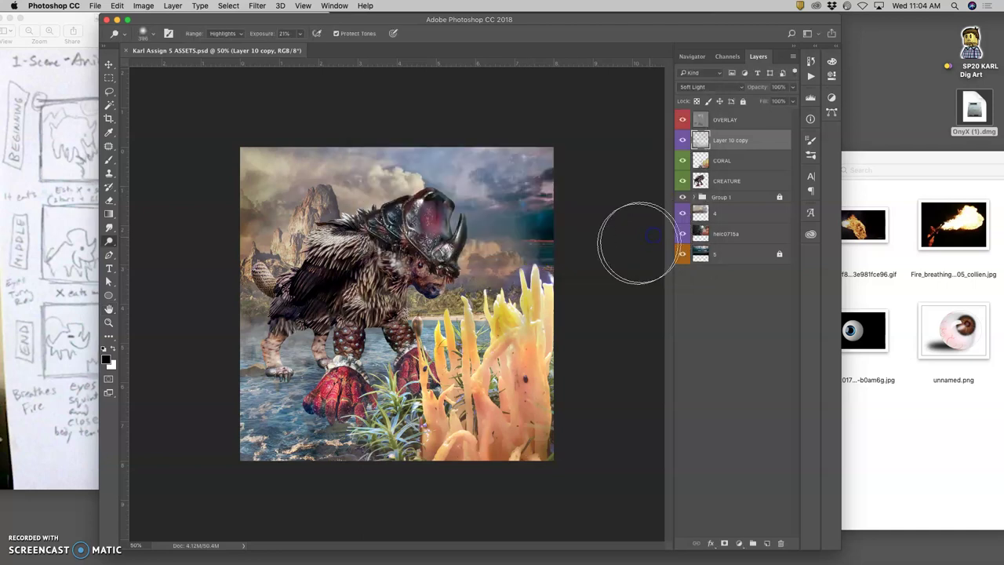
- Check the ASSETS and Assignment #5 Animation folders, then return to the creature composite
{"action": "left_click", "coordinate": [544, 247]}
{"action": "left_click", "coordinate": [901, 290]}
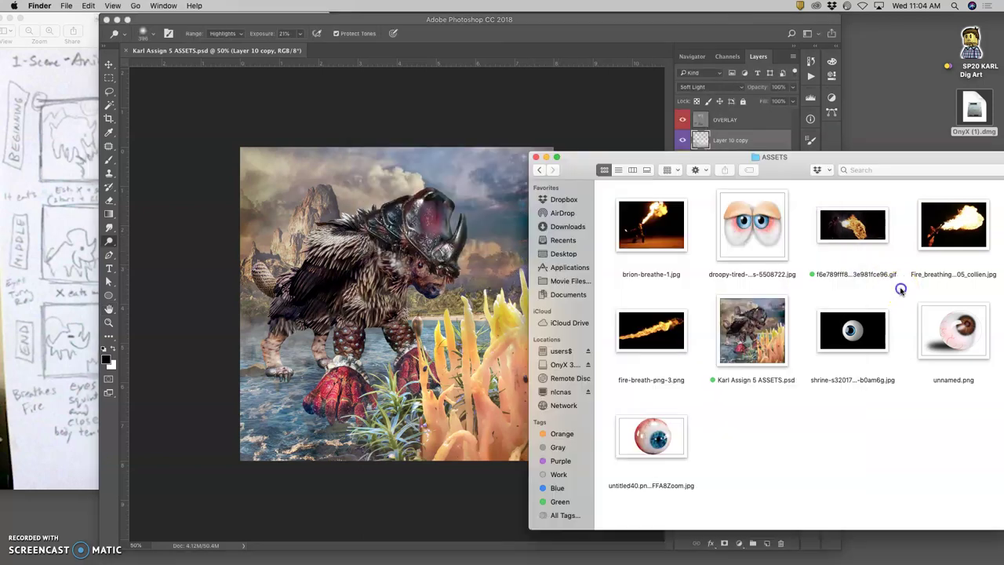
{"action": "left_click", "coordinate": [540, 171]}
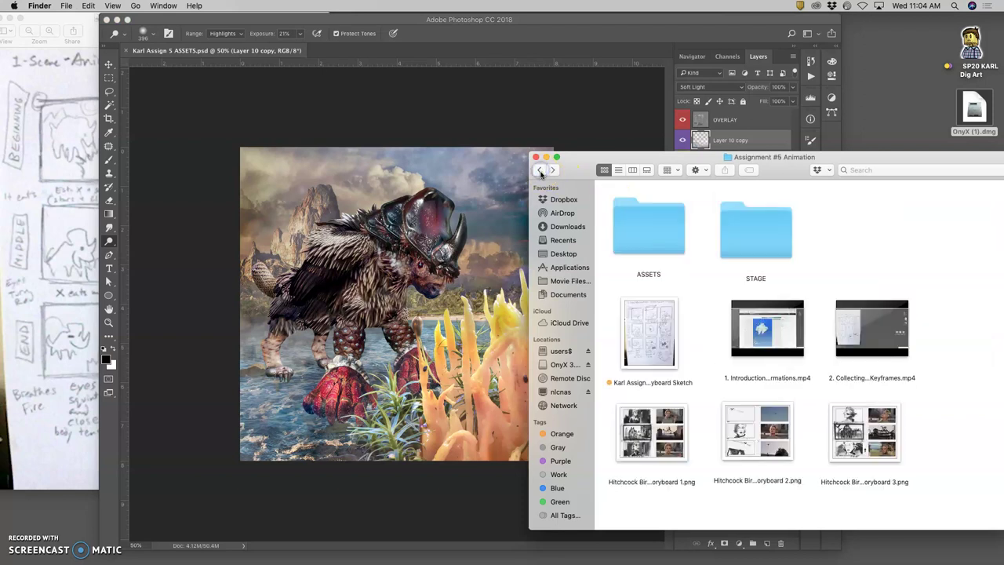
{"action": "left_click", "coordinate": [456, 141]}
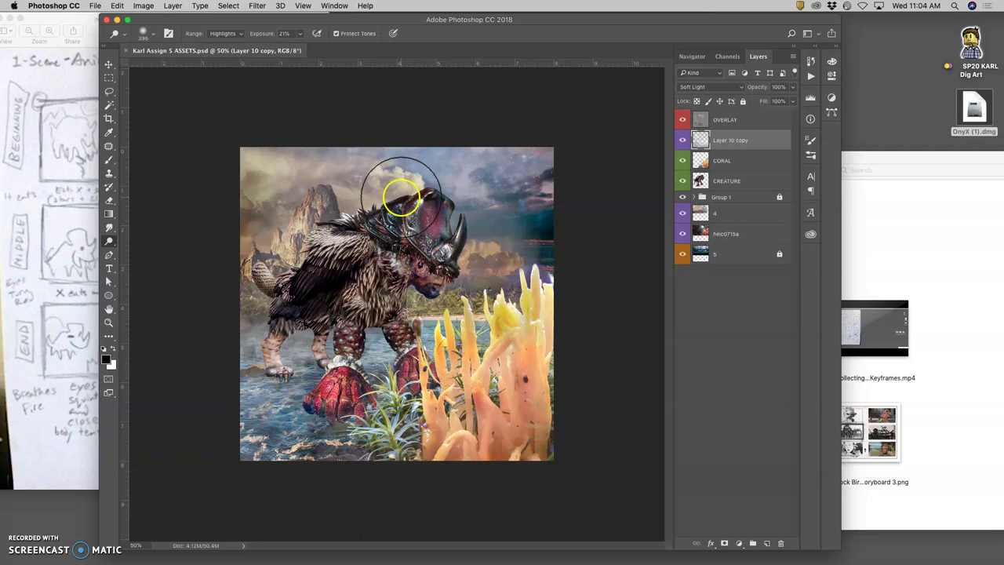
- Select all, solo the Layer 10 copy to check it, restore all layers' visibility, and deselect
{"action": "key", "text": "super+a"}
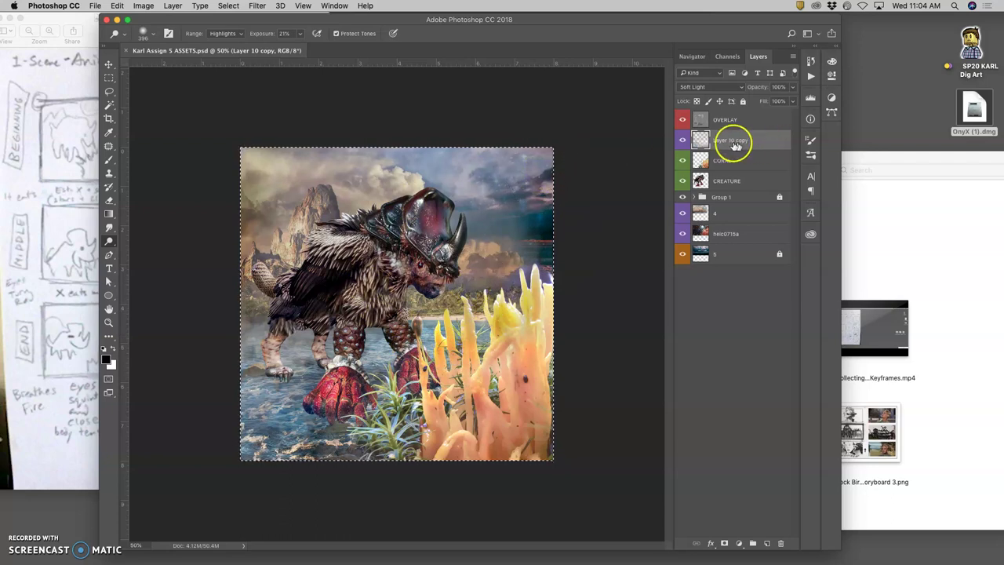
{"action": "left_click", "coordinate": [685, 140]}
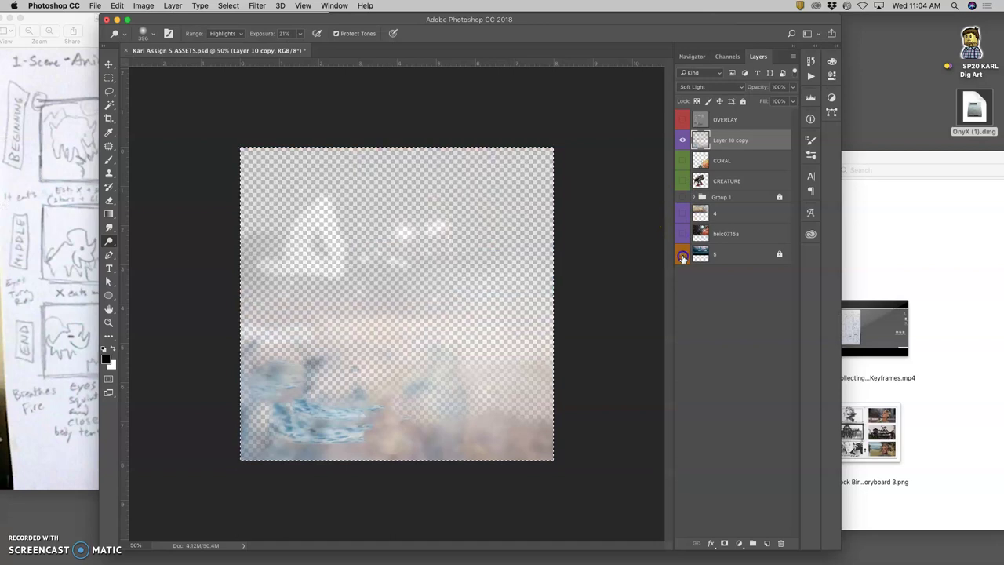
{"action": "left_click", "coordinate": [602, 249]}
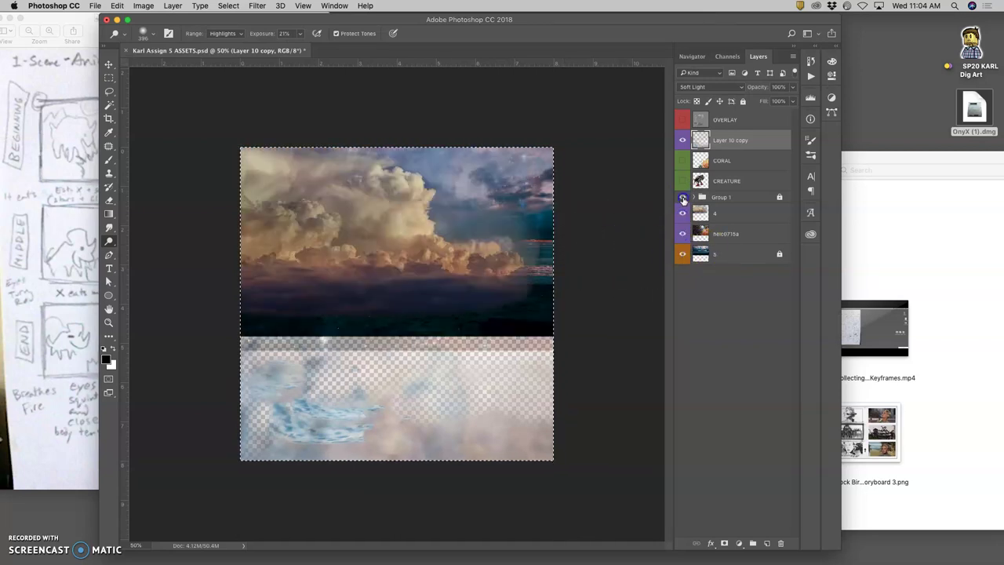
{"action": "left_click", "coordinate": [683, 138]}
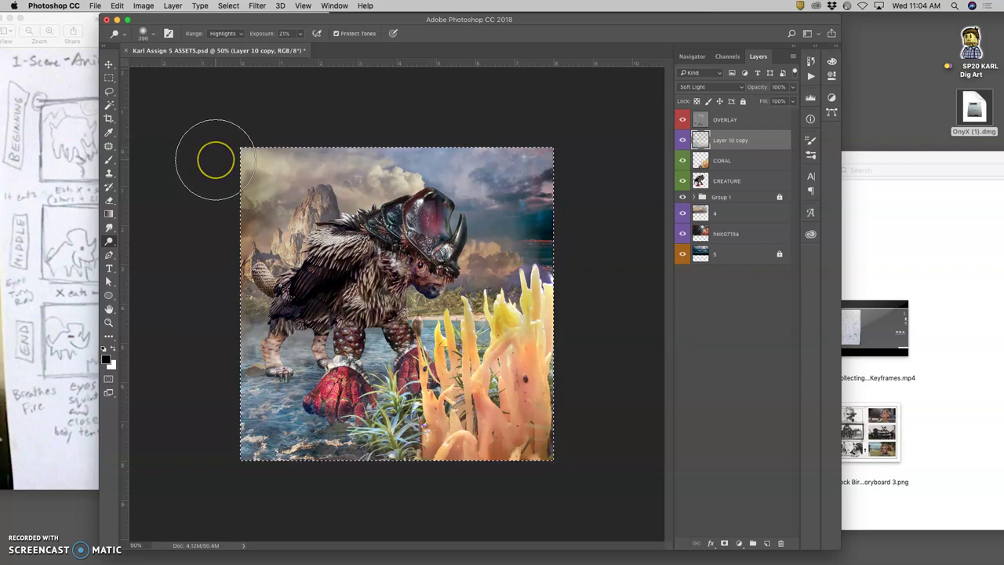
{"action": "key", "text": "super+d"}
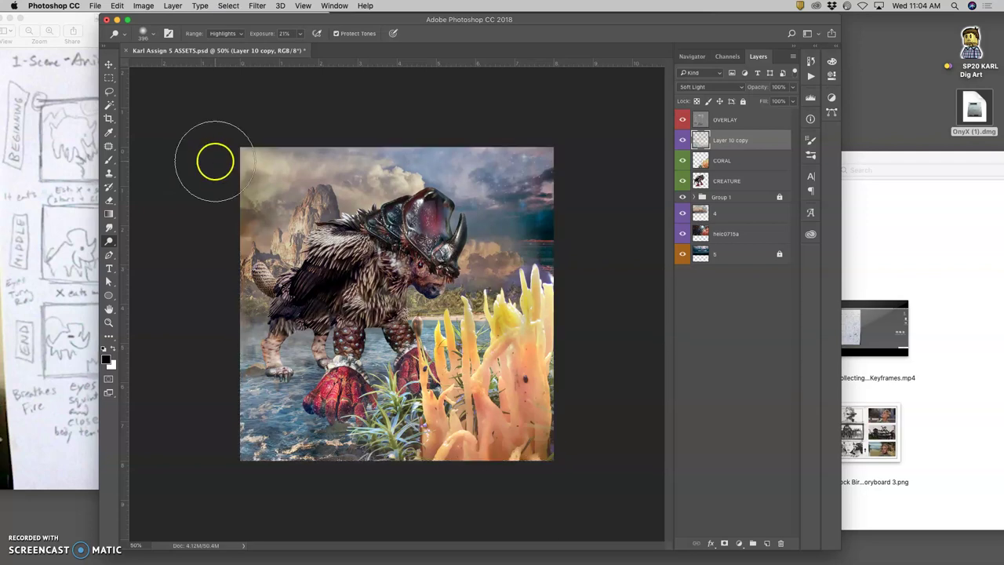
- Stamp all visible layers into a new Layer 6 above OVERLAY and load its pixels as a selection
{"action": "left_click", "coordinate": [746, 120]}
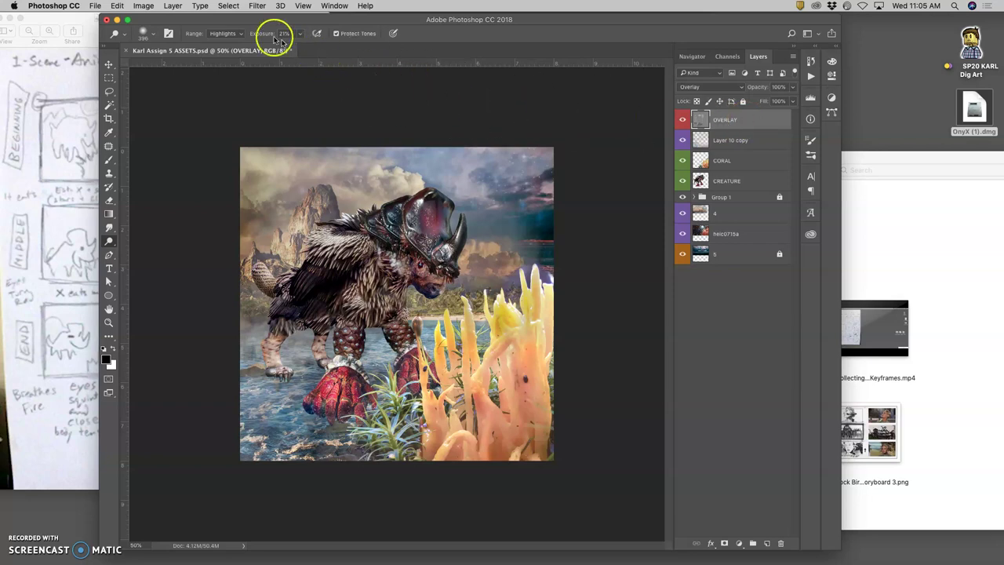
{"action": "left_click", "coordinate": [173, 6]}
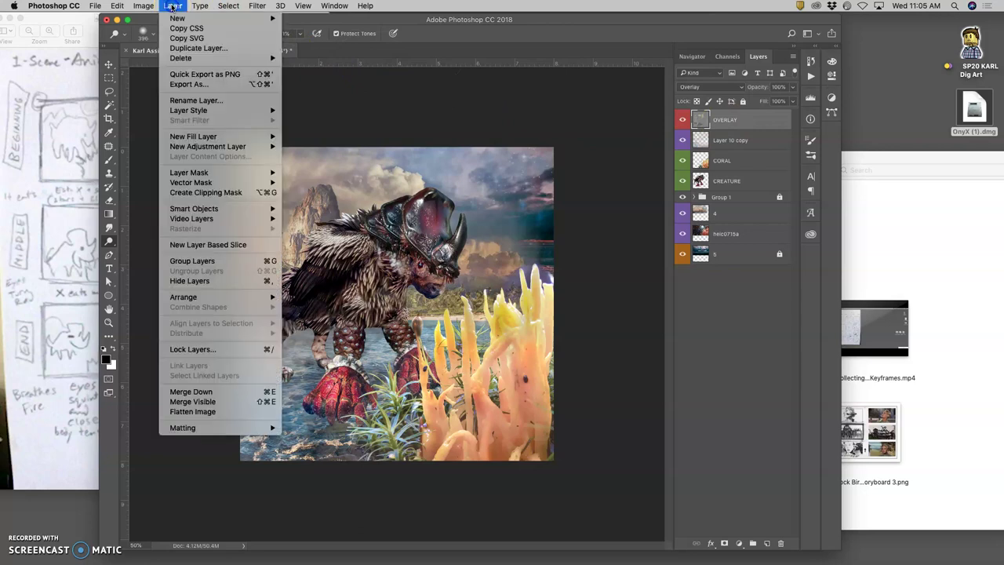
{"action": "left_click", "coordinate": [209, 402]}
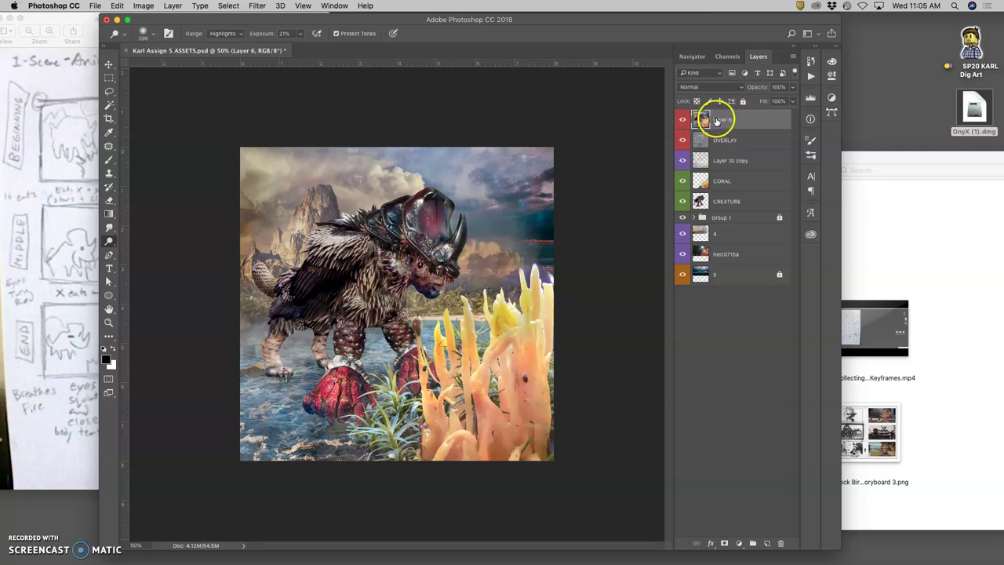
{"action": "left_click", "coordinate": [717, 118], "text": "super"}
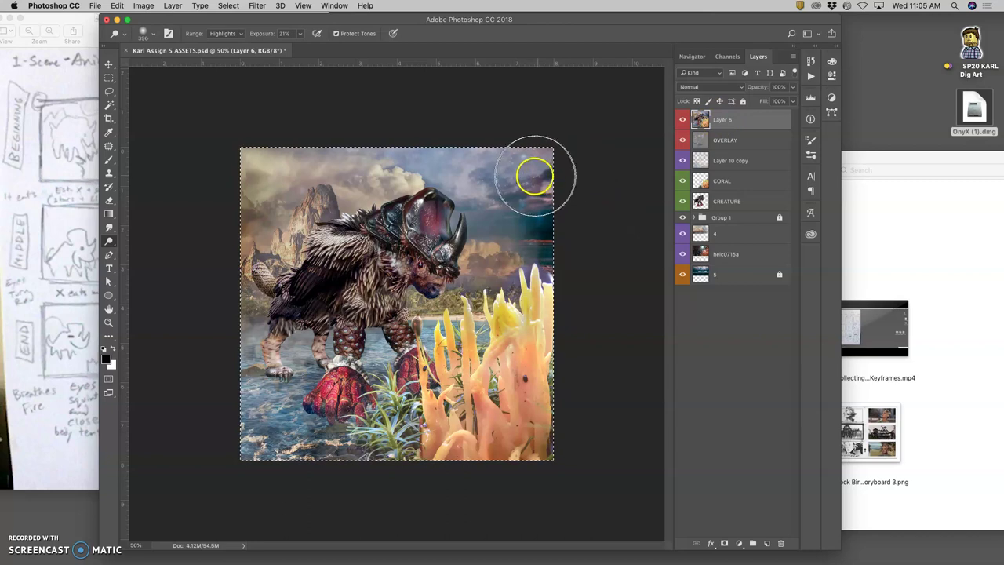
- Create a new white Untitled-1 document at 8 × 8 inches, 150 ppi, using inch units
{"action": "left_click", "coordinate": [94, 6]}
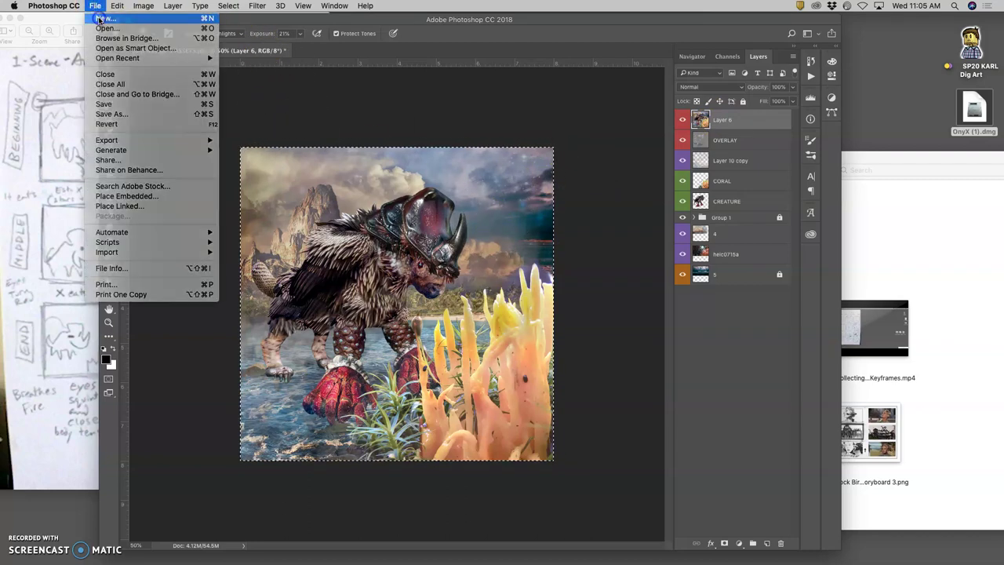
{"action": "left_click", "coordinate": [94, 6]}
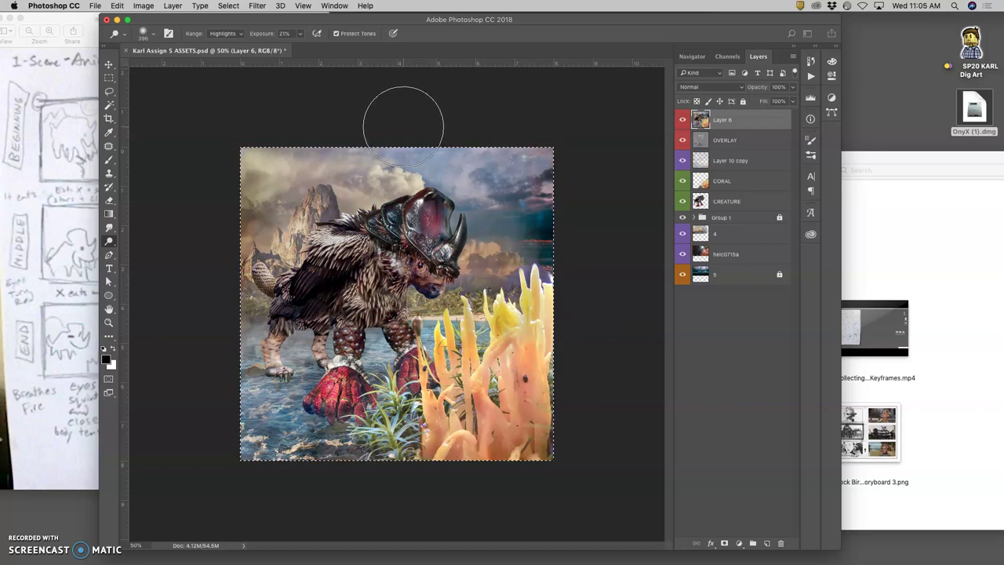
{"action": "mouse_move", "coordinate": [403, 125]}
{"action": "left_mouse_down"}
{"action": "mouse_move", "coordinate": [407, 90]}
{"action": "mouse_move", "coordinate": [427, 149]}
{"action": "left_mouse_up"}
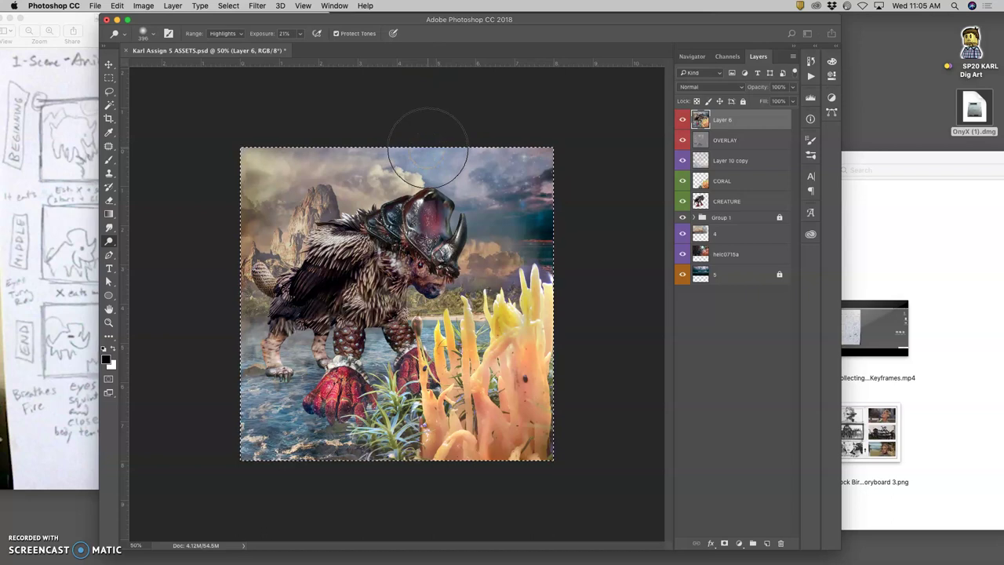
{"action": "key", "text": "super+n"}
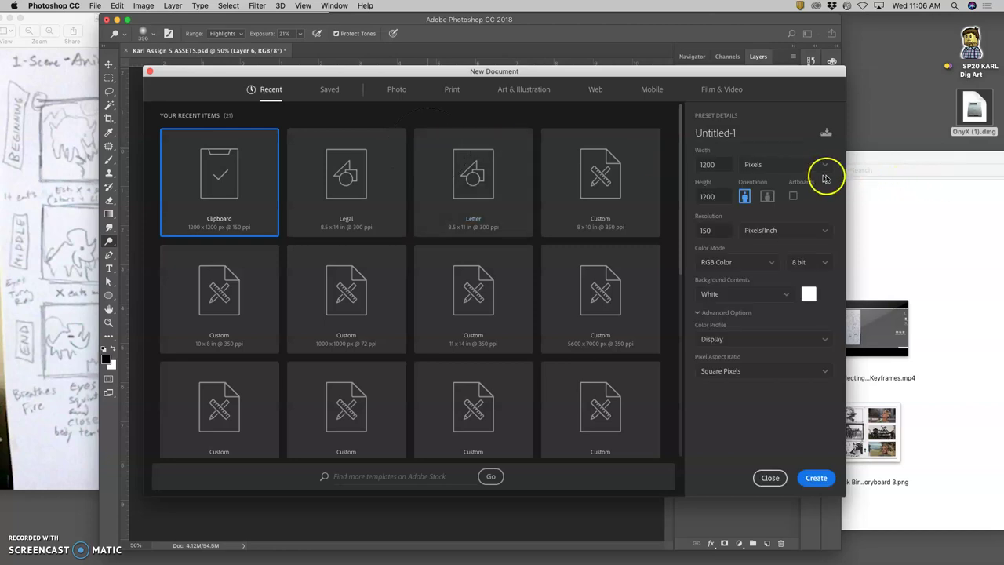
{"action": "left_click", "coordinate": [789, 170]}
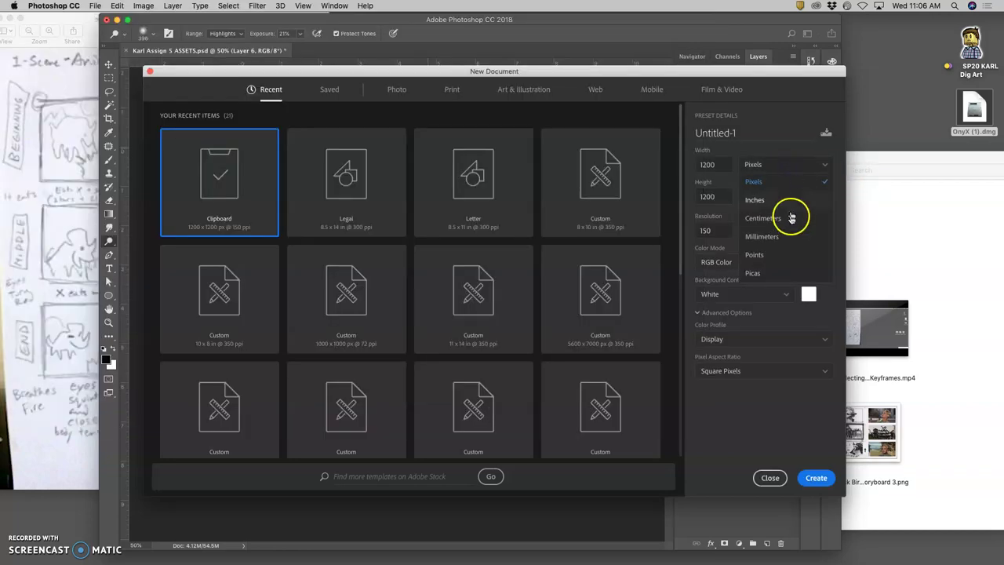
{"action": "left_click", "coordinate": [784, 202]}
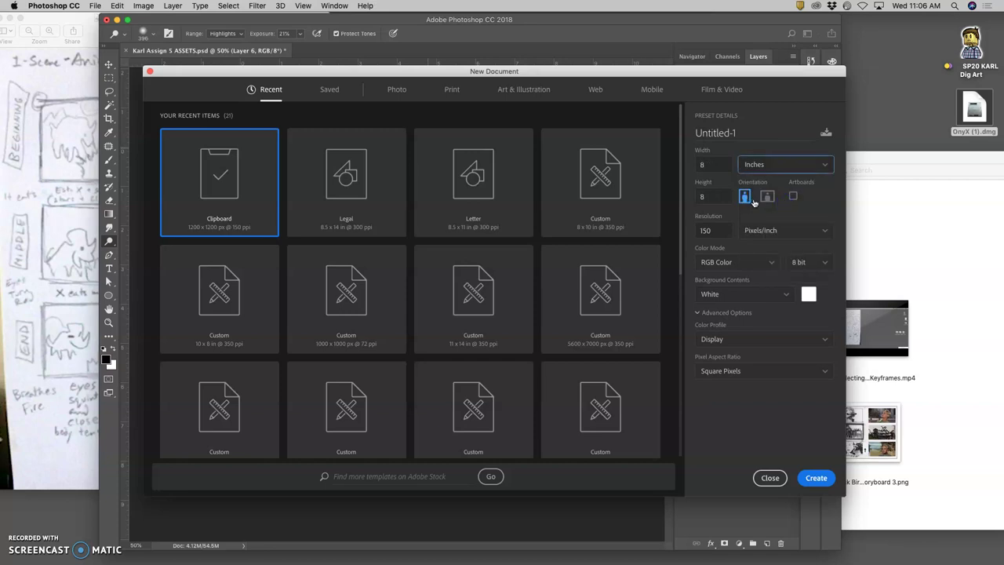
{"action": "left_click", "coordinate": [817, 478]}
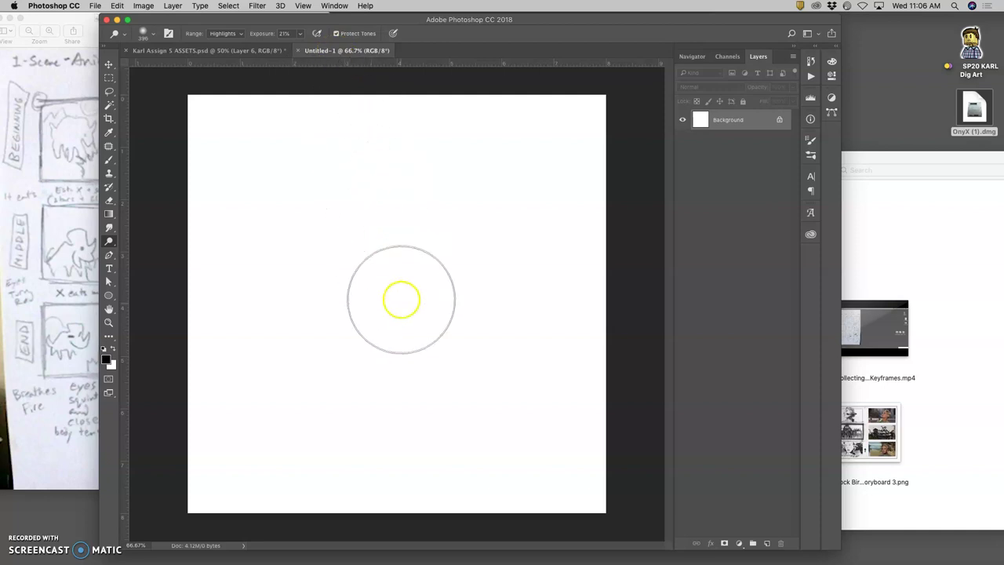
- Paste the composite into Untitled-1 as Layer 1, accepting the colour profile conversion
{"action": "left_click", "coordinate": [119, 5]}
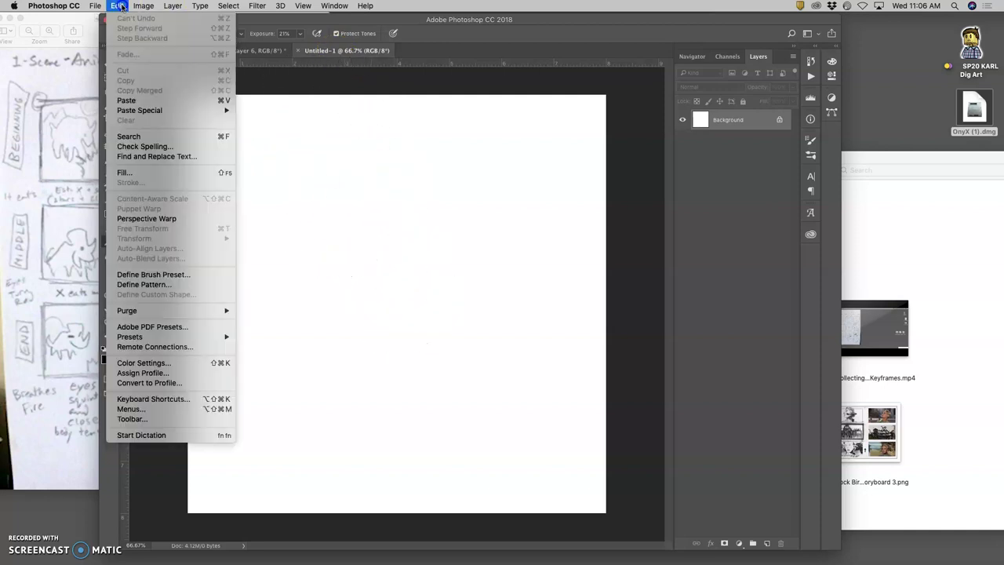
{"action": "left_click", "coordinate": [135, 100]}
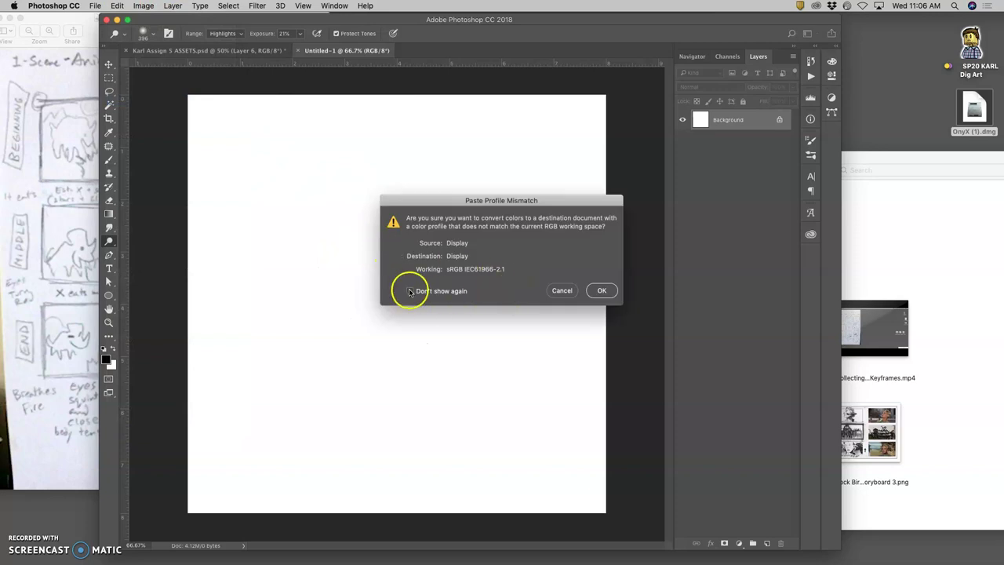
{"action": "left_click", "coordinate": [601, 291]}
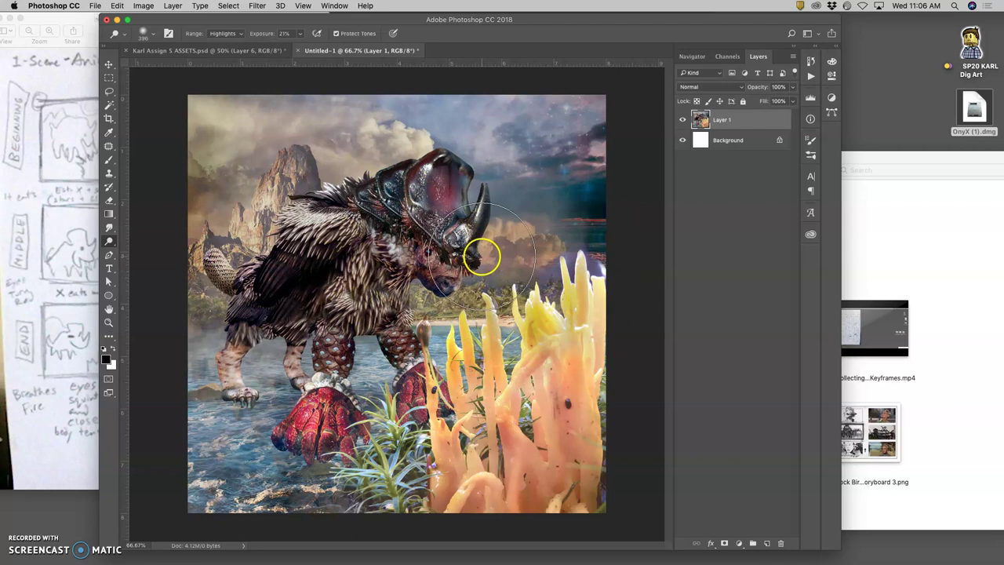
- Lighten the creature's snout, helmet and horn with the dodge tool
{"action": "left_click_drag", "start_coordinate": [493, 276], "coordinate": [469, 274]}
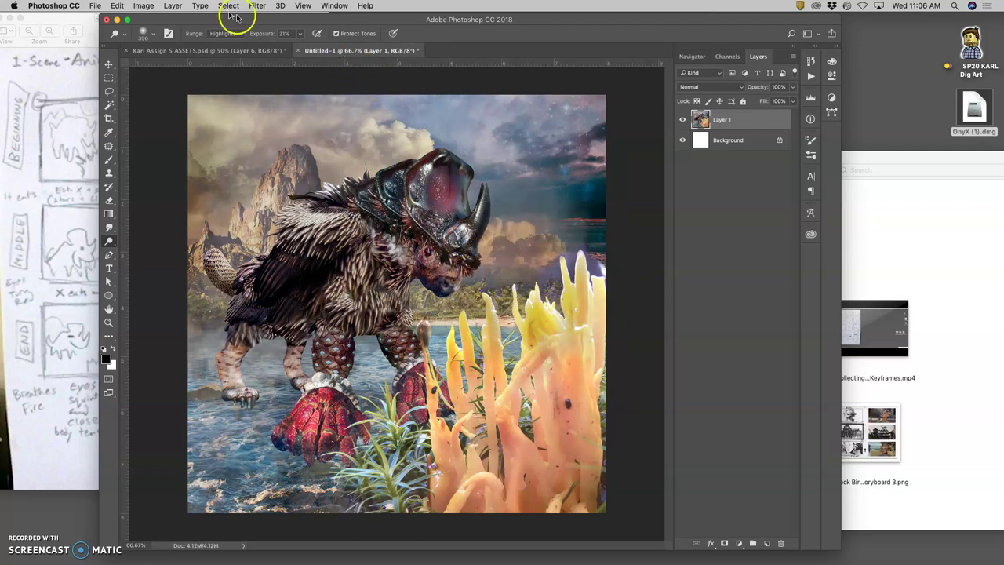
{"action": "left_click", "coordinate": [95, 6]}
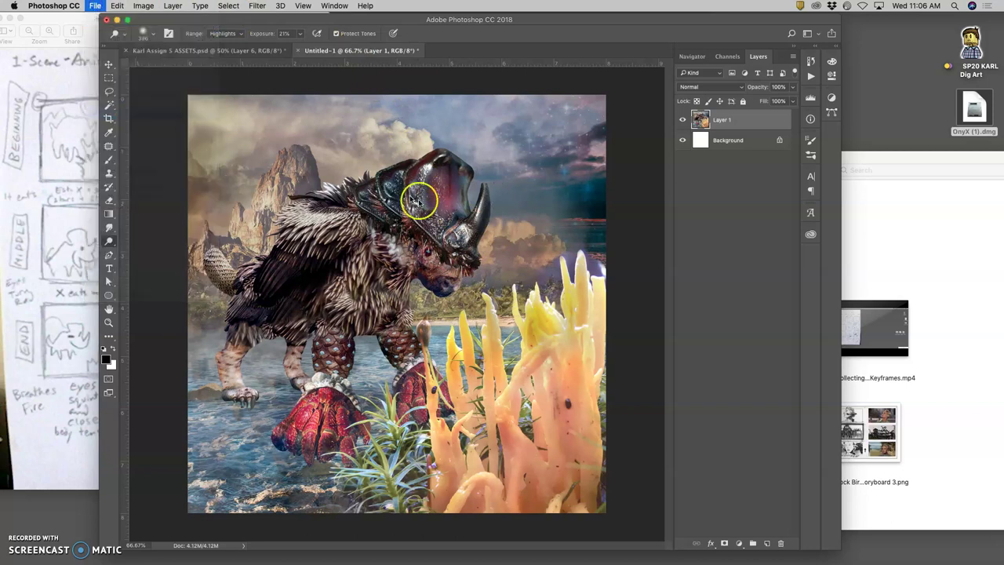
{"action": "mouse_move", "coordinate": [426, 207]}
{"action": "left_mouse_down"}
{"action": "mouse_move", "coordinate": [479, 178]}
{"action": "mouse_move", "coordinate": [464, 245]}
{"action": "left_mouse_up"}
- Save the document as a .psd named with the student's name followed by 'Assign 5 Stage'
{"action": "key", "text": "super+s"}
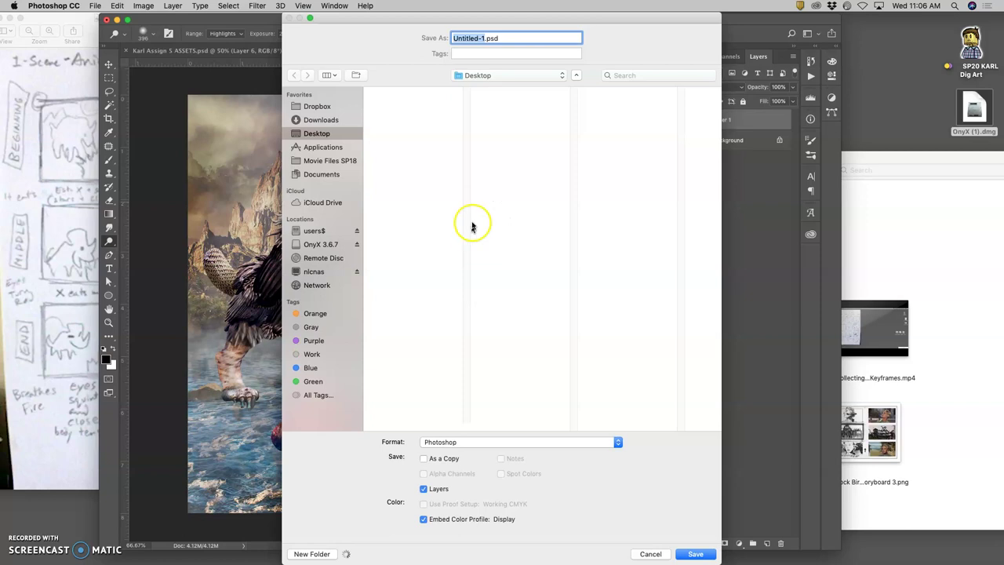
{"action": "type", "text": "Karl Assign 5 Stage"}
{"action": "key", "text": "Return"}
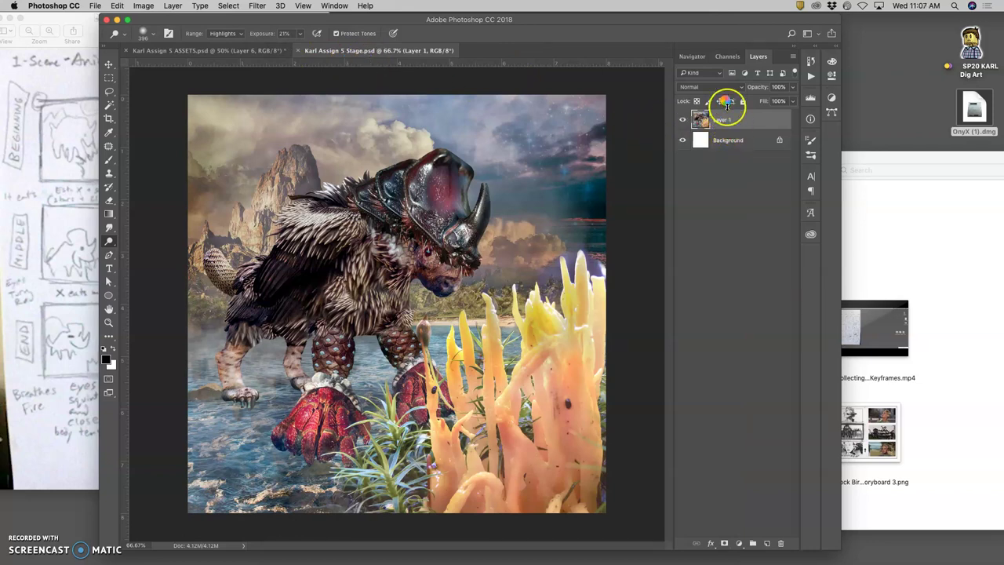
- Click through the open document tabs at the top of the workspace
{"action": "left_click", "coordinate": [135, 39]}
{"action": "left_click", "coordinate": [169, 50]}
{"action": "left_click", "coordinate": [171, 47]}
{"action": "left_click", "coordinate": [213, 49]}
{"action": "left_click", "coordinate": [192, 50]}
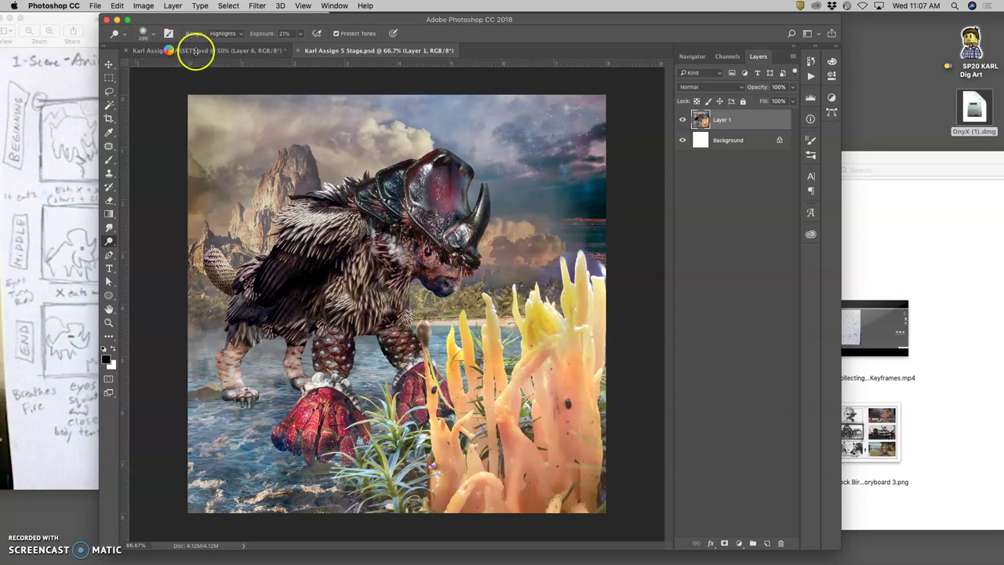
{"action": "left_click", "coordinate": [197, 50]}
{"action": "left_click", "coordinate": [198, 51]}
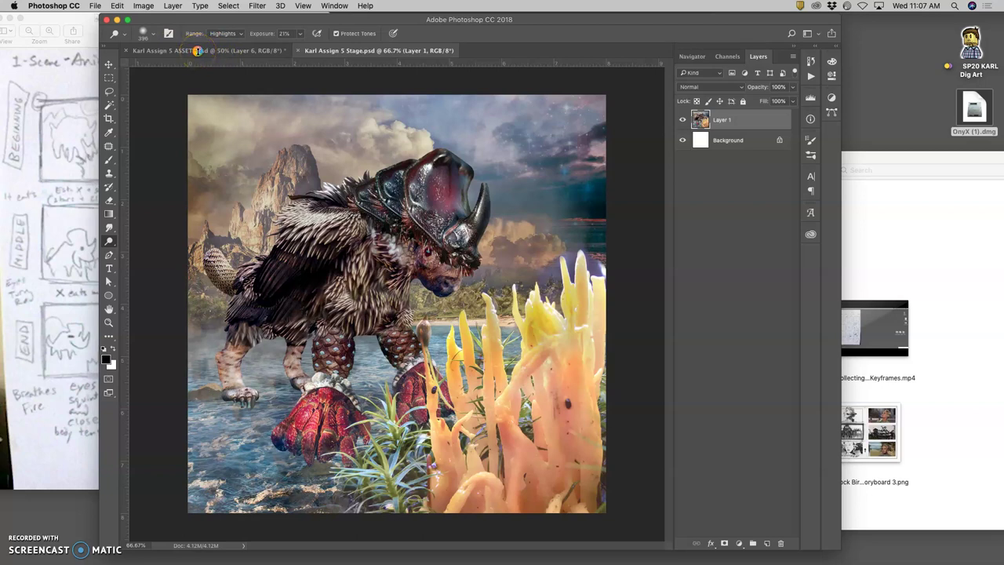